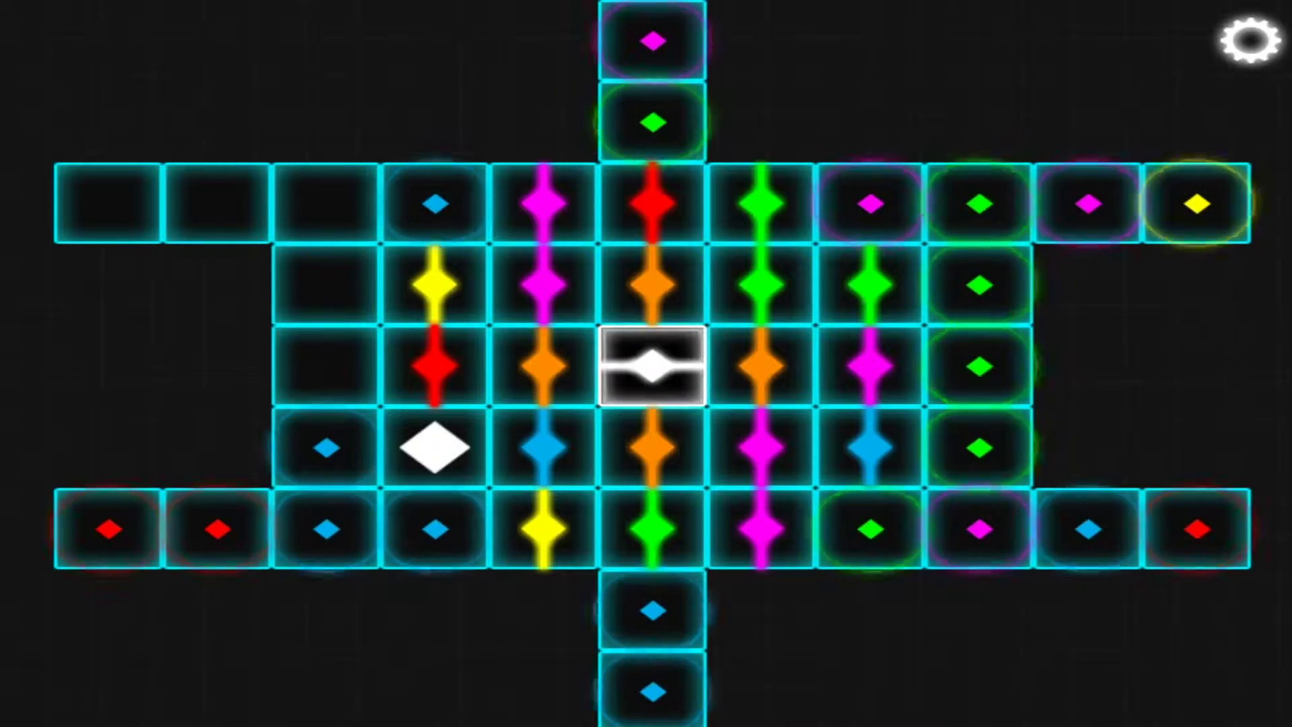
Pause the game with Esc.
key("Escape")
key("Escape")
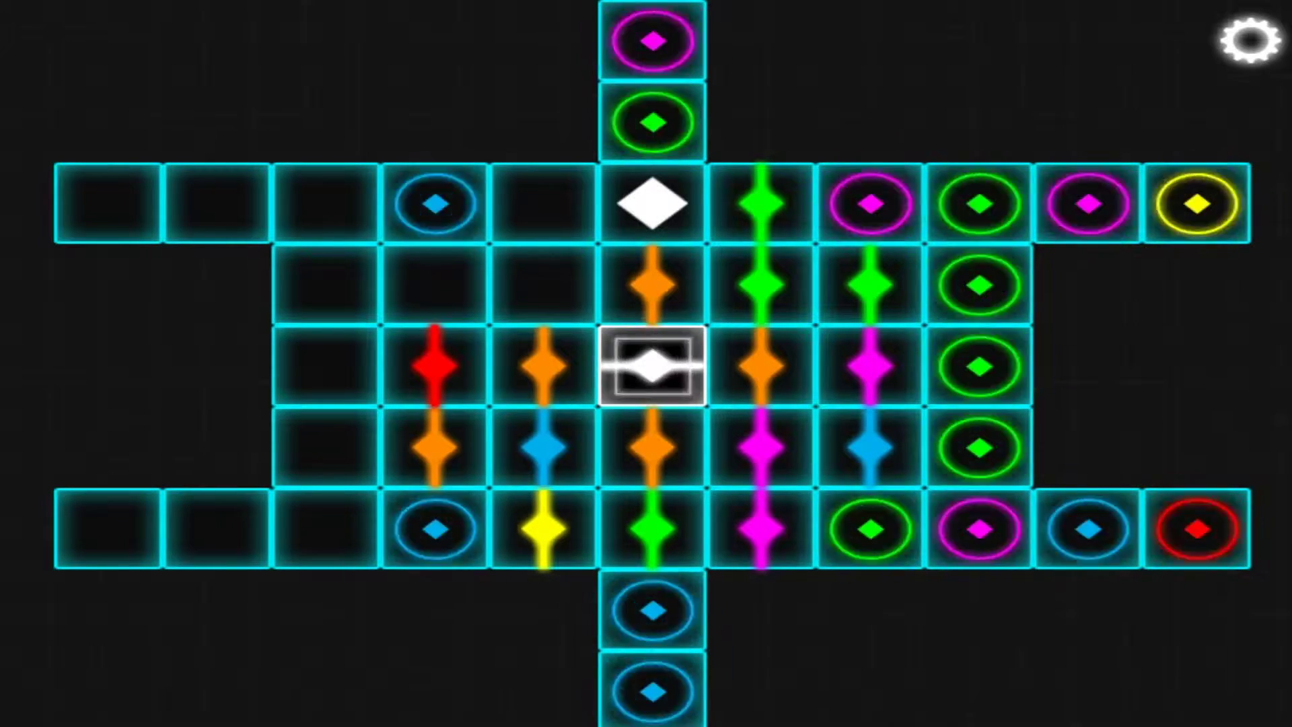
Collect the green piece, then deliver the magenta diamond onto the magenta tile.
left_click(653, 122)
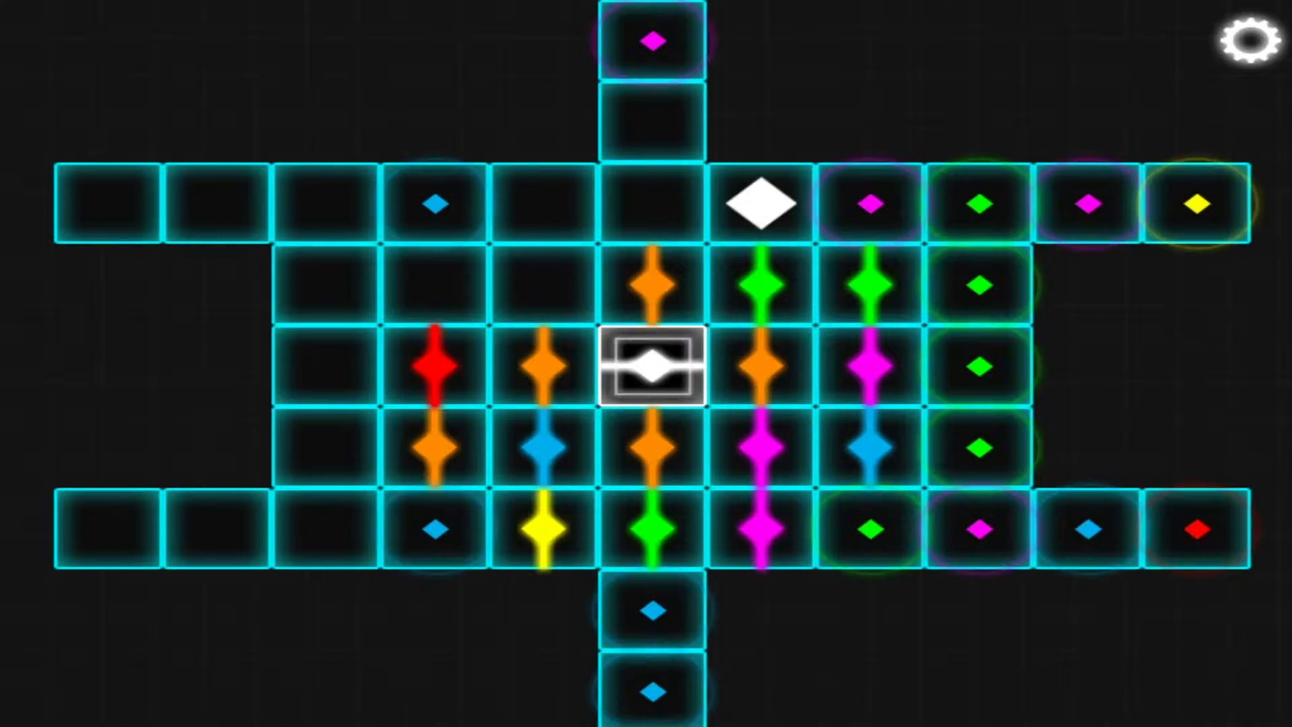
key("Right")
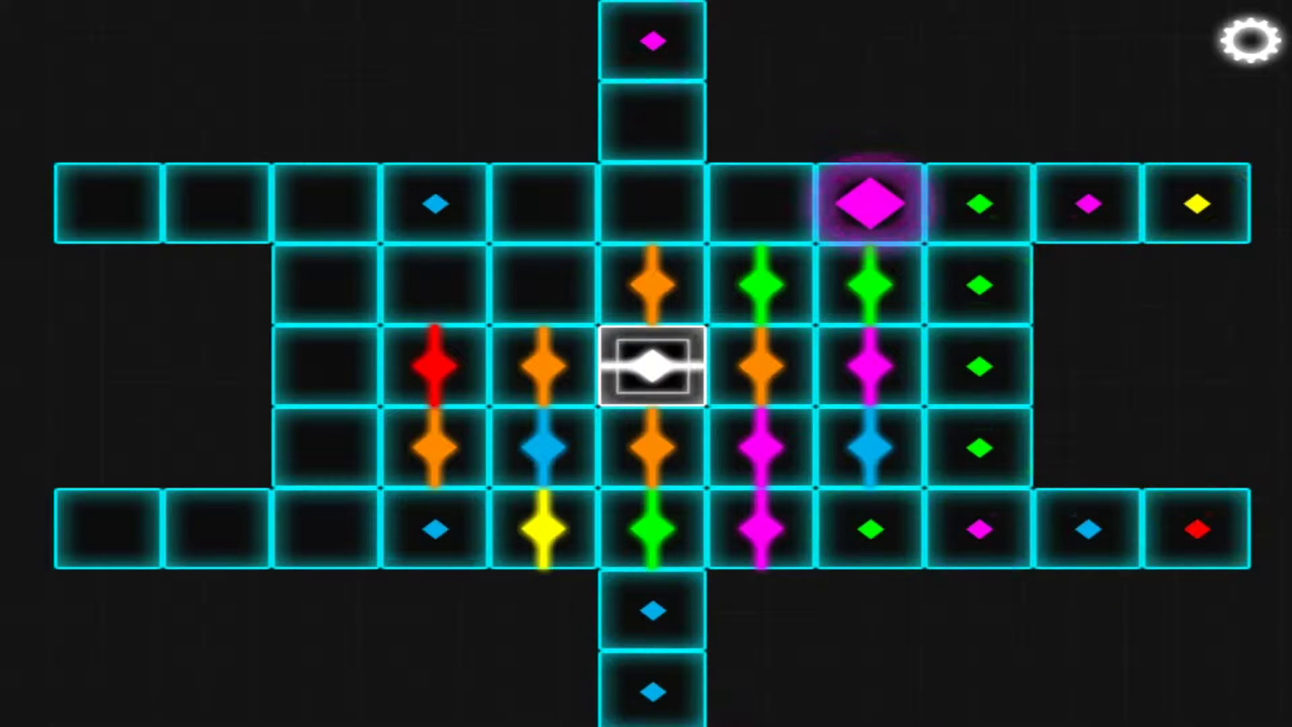
key("Right")
key("Down")
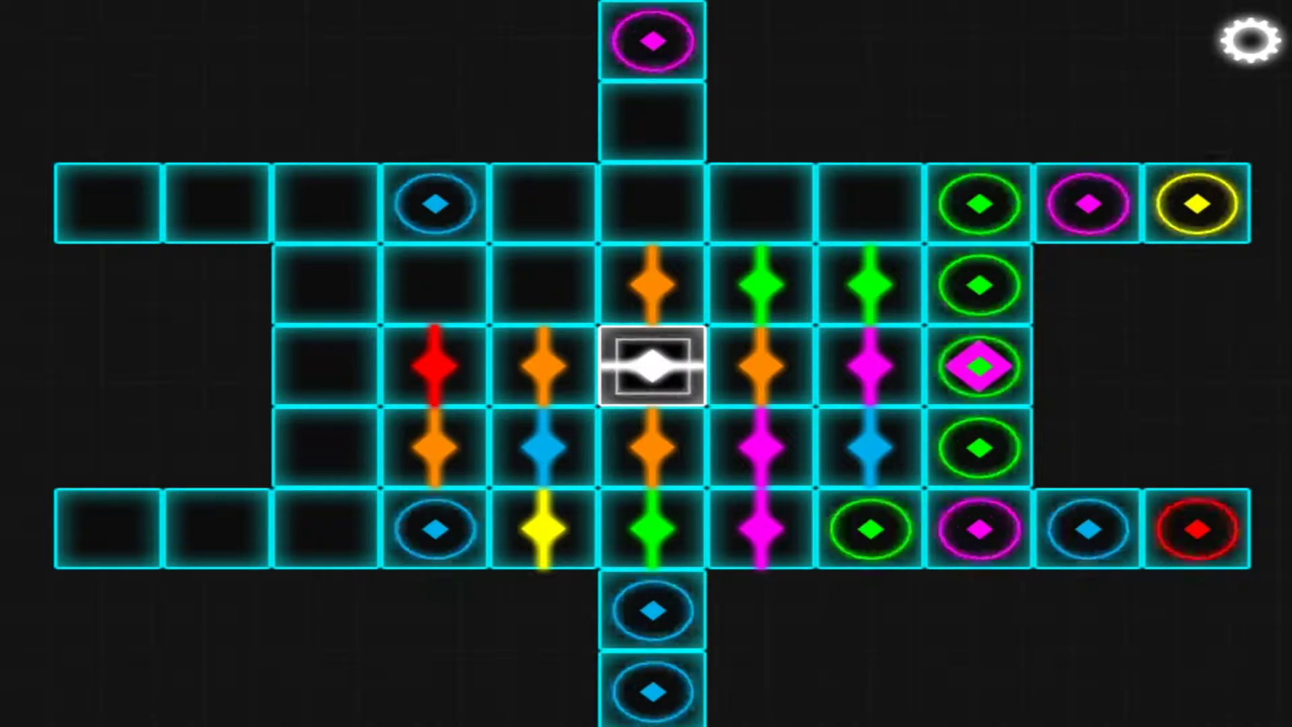
key("Left")
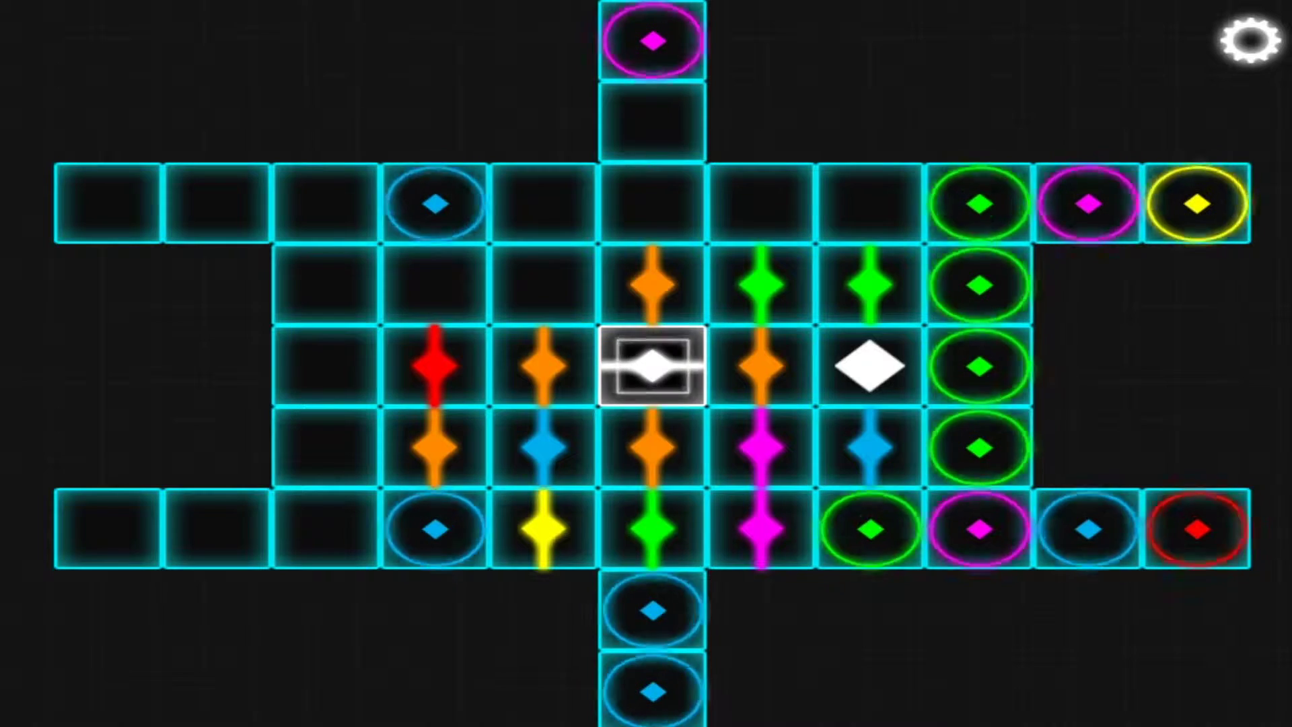
Clear the green pieces near the player on the right side.
key("Right")
key("Up")
key("Up")
key("Right")
key("Left")
key("Right")
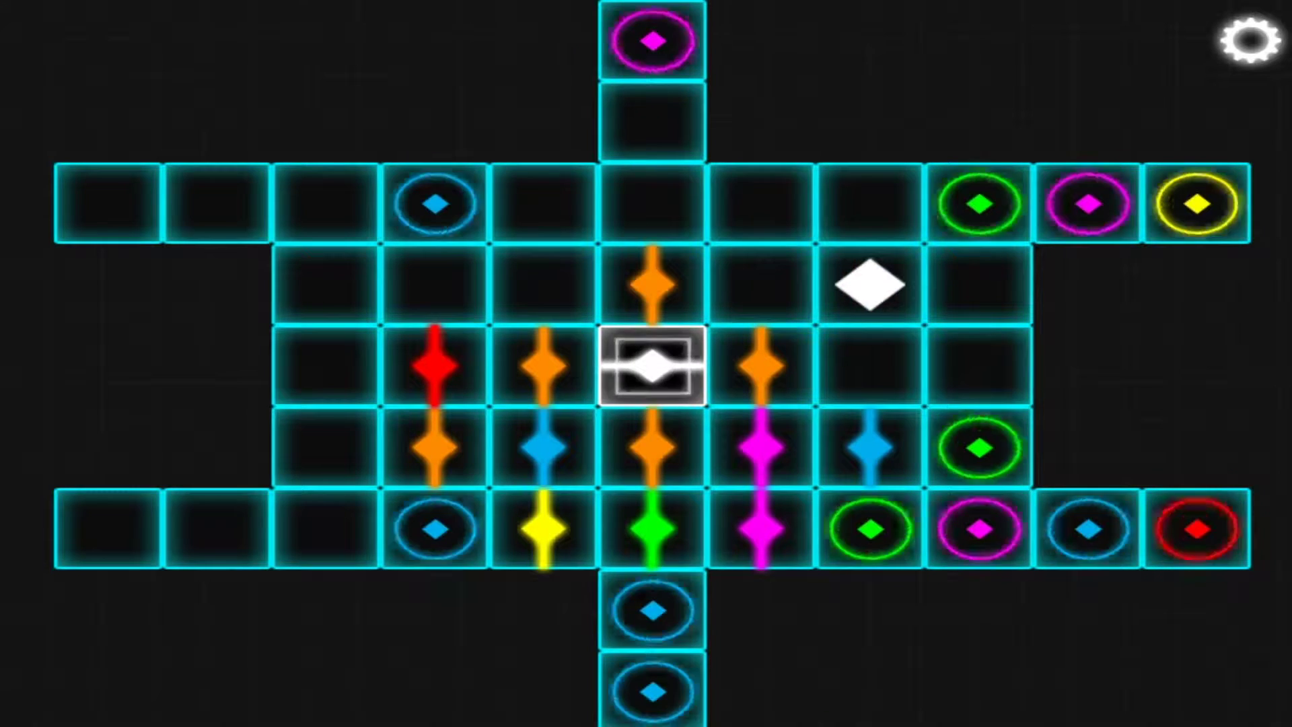
key("Right")
key("Left")
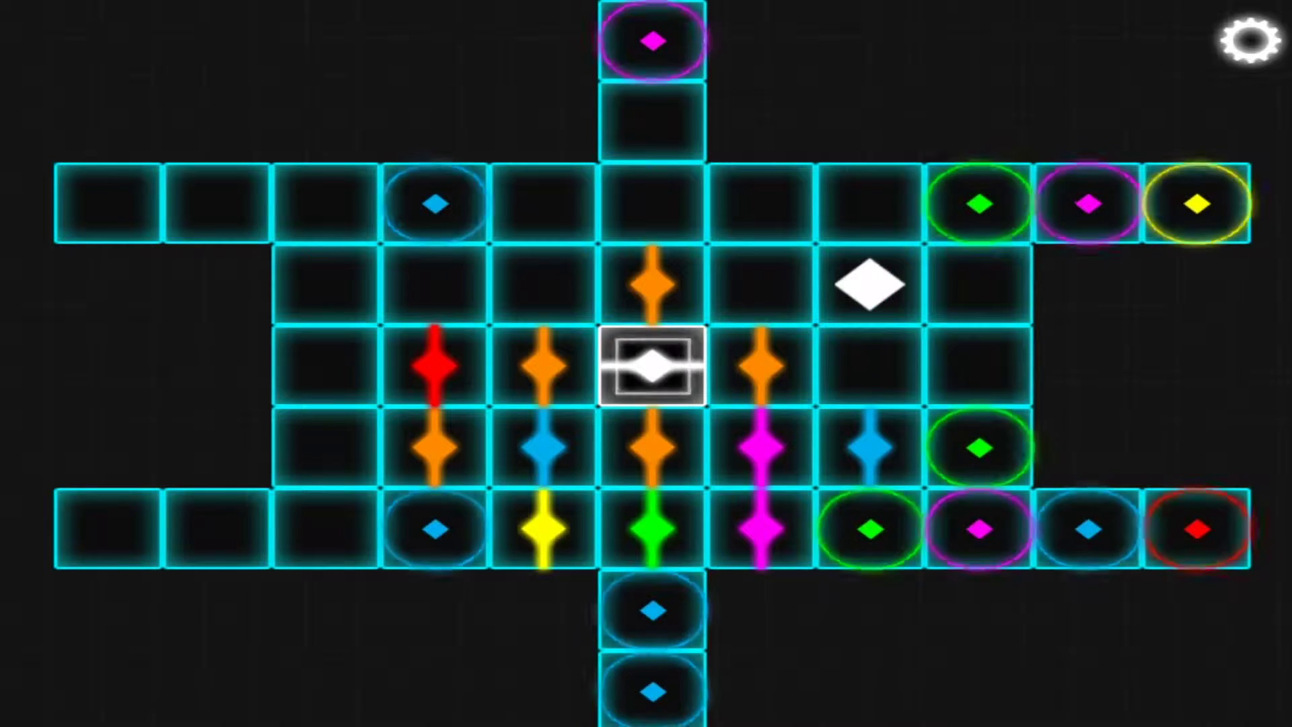
Pick up the blue piece in the top row and carry it to its matching spot.
key("Left")
key("Up")
key("Left")
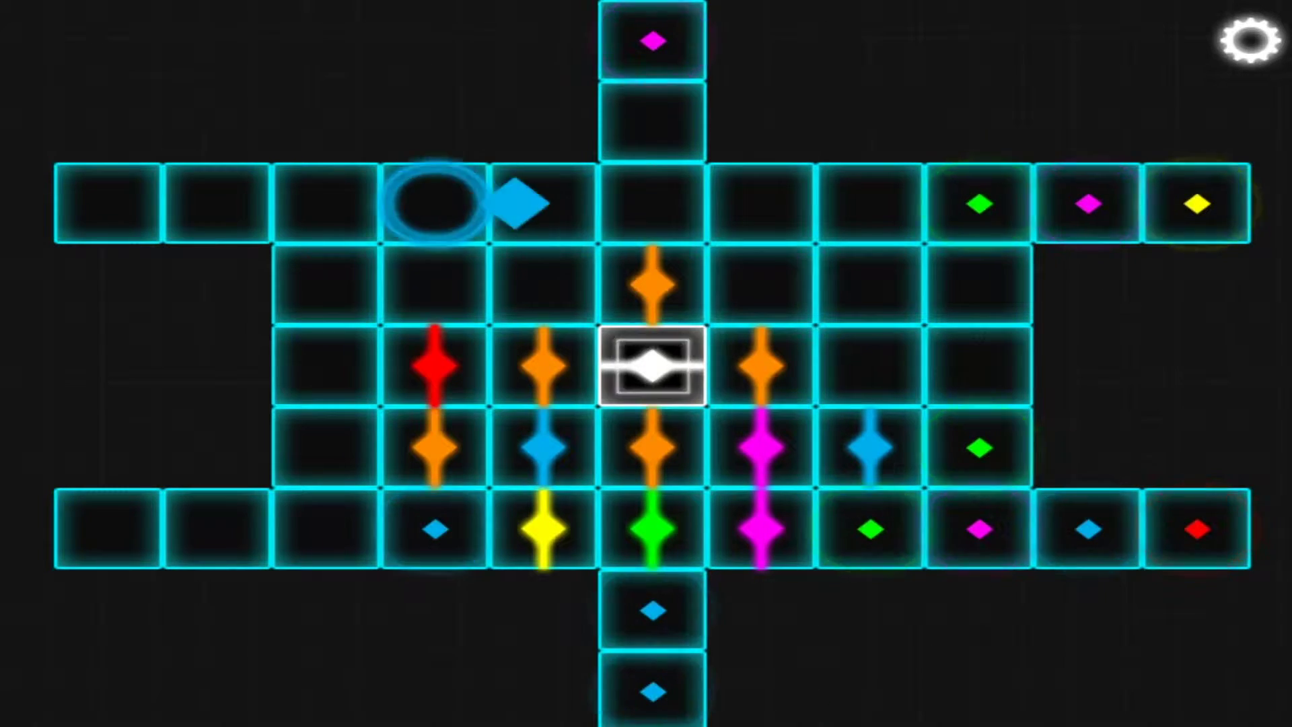
key("Right")
key("Down")
key("Down")
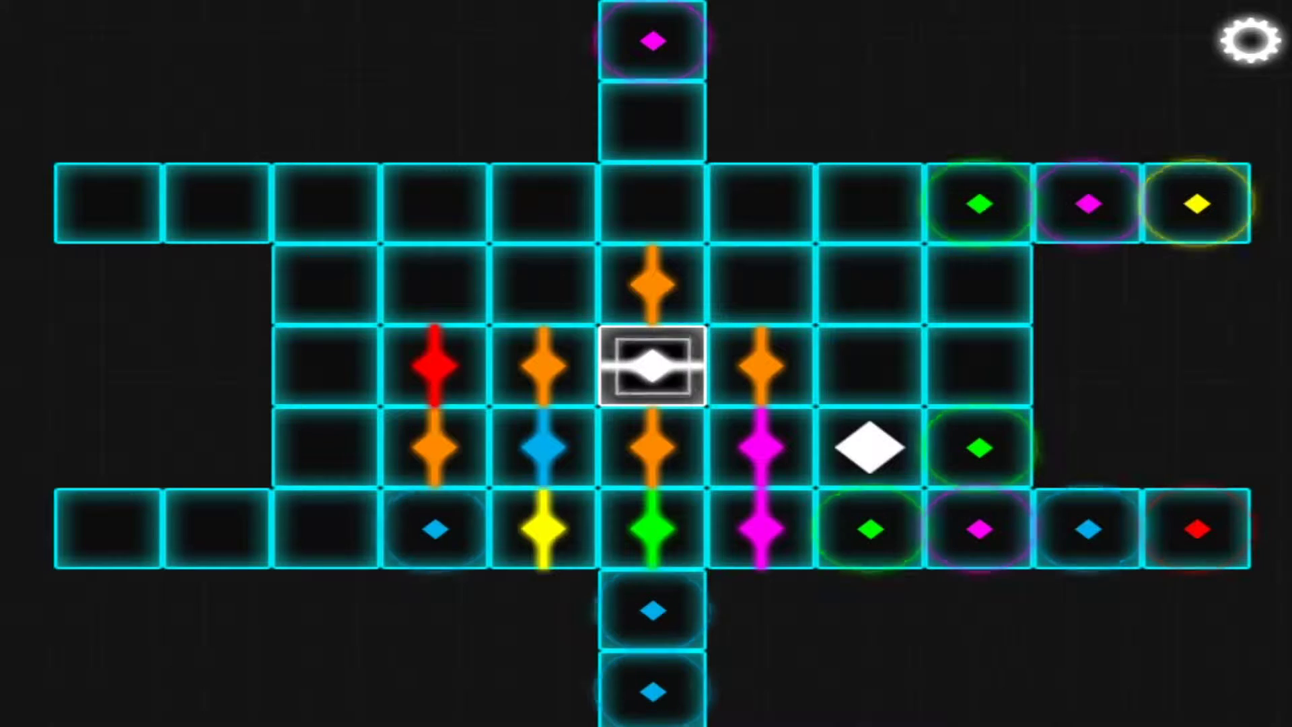
Pick up the upper magenta piece, drop it, then pause the game.
key("Up")
key("Up")
key("Left")
key("Left")
key("Left")
key("Right")
key("Up")
key("Up")
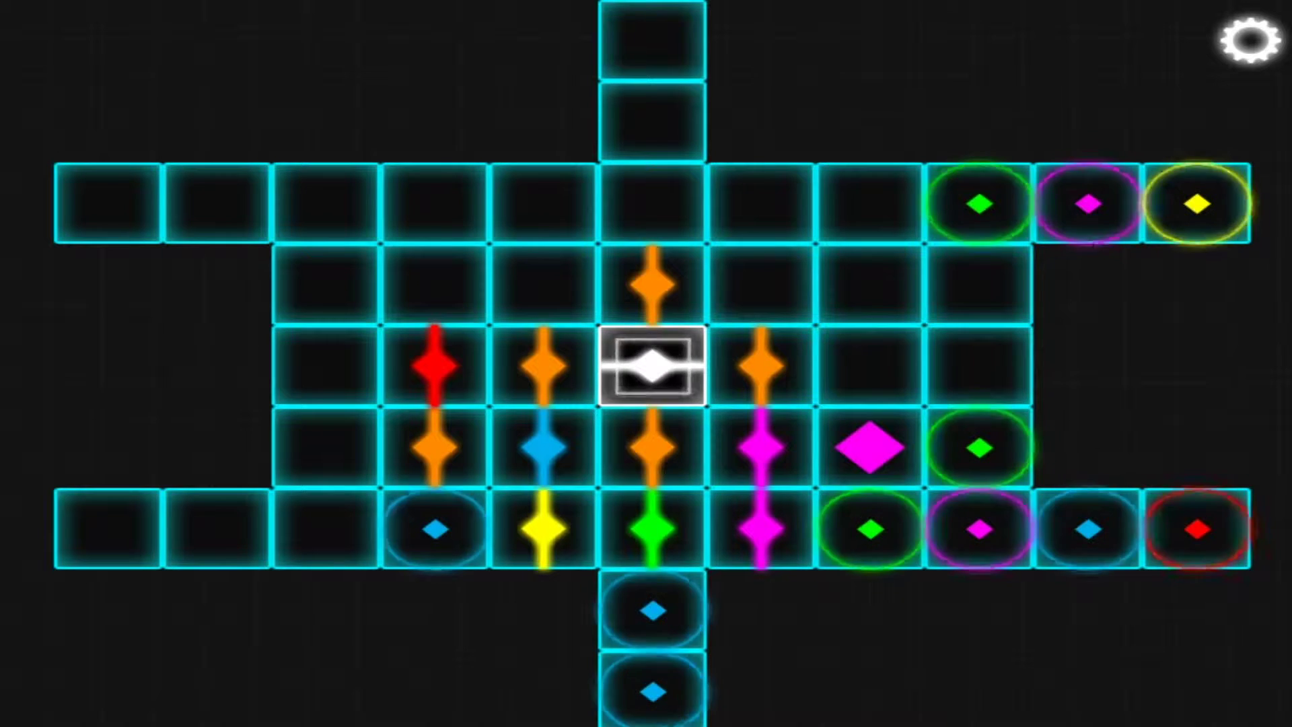
key("Left")
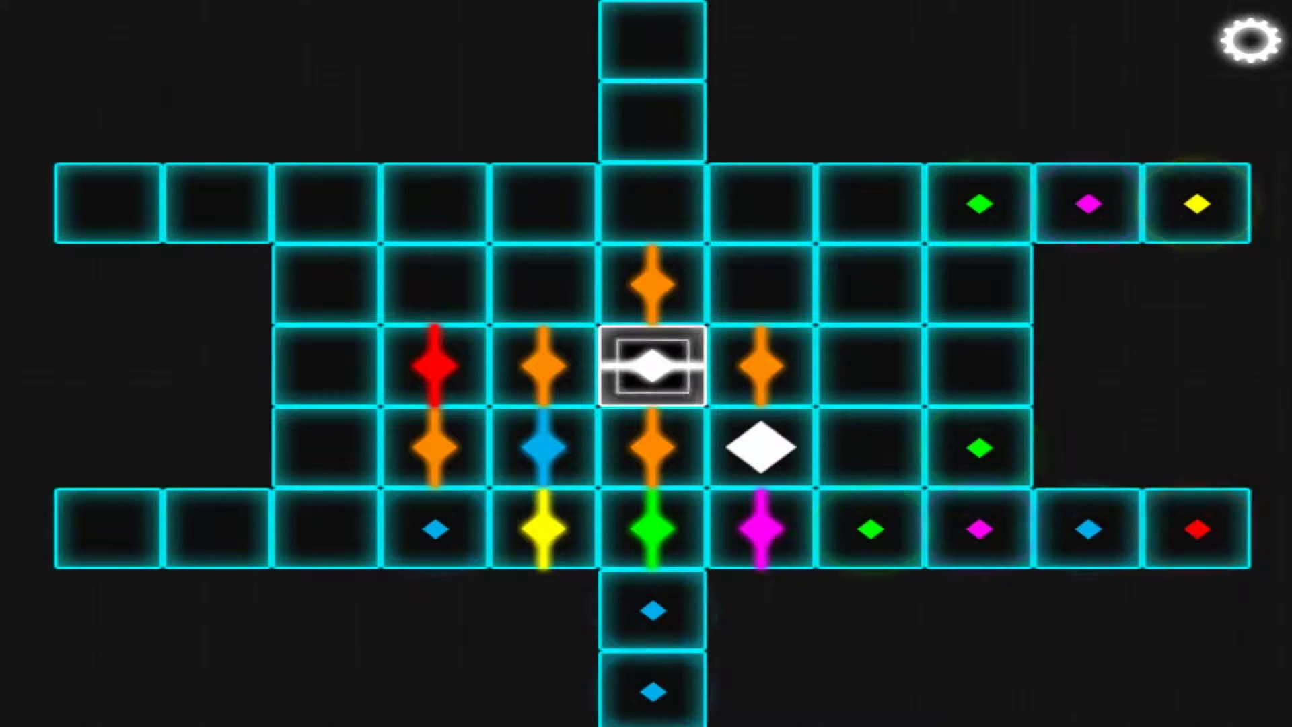
key("Right")
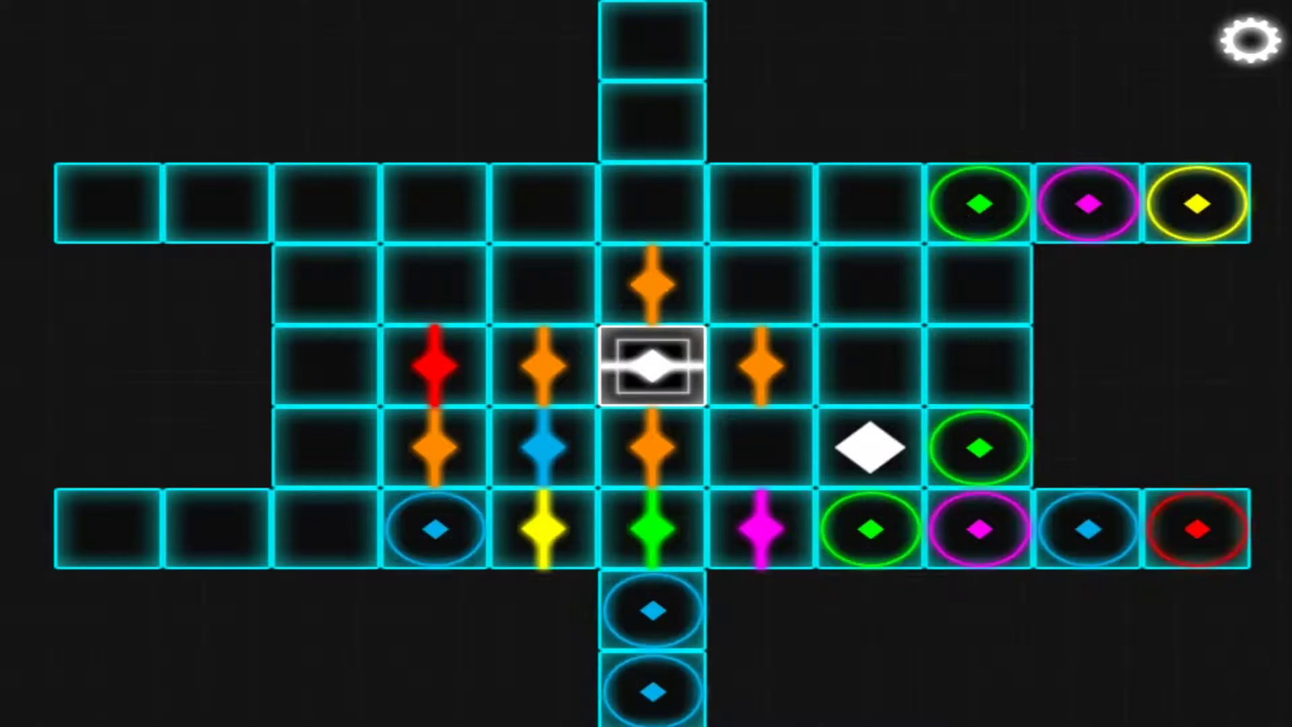
key("Escape")
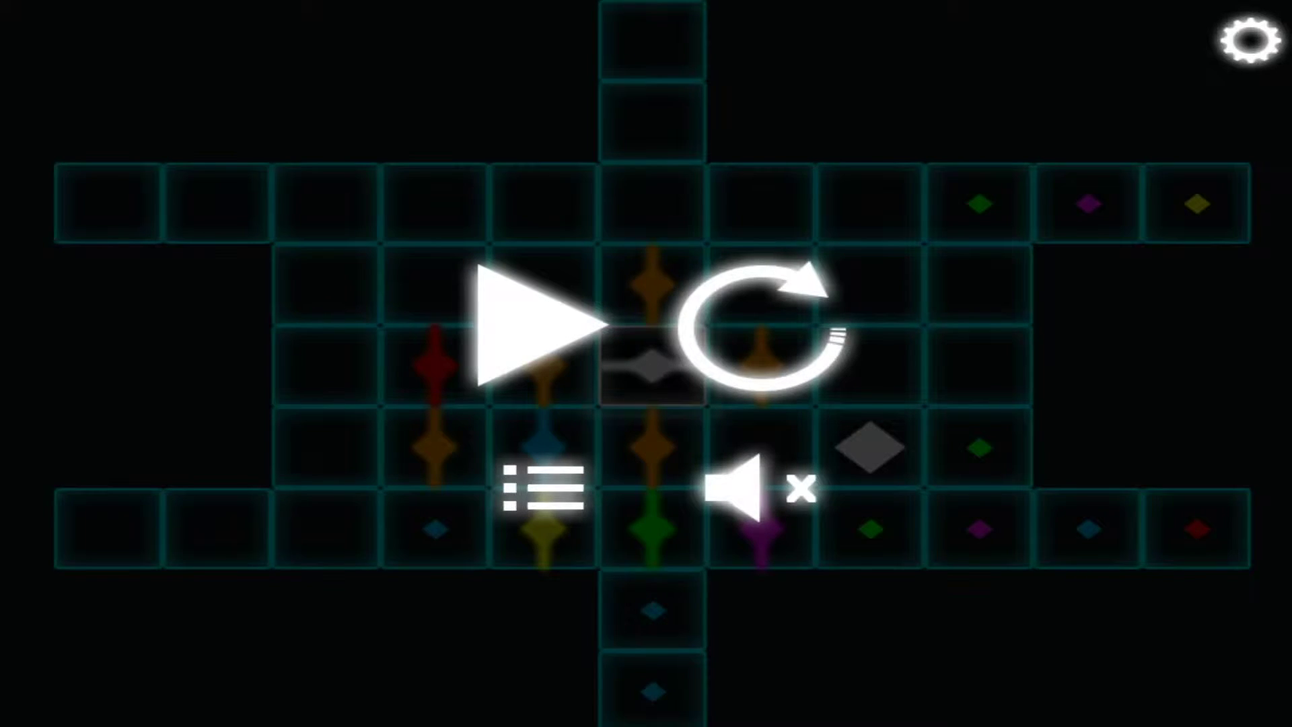
Restart the cluster level from the pause overlay.
key("Escape")
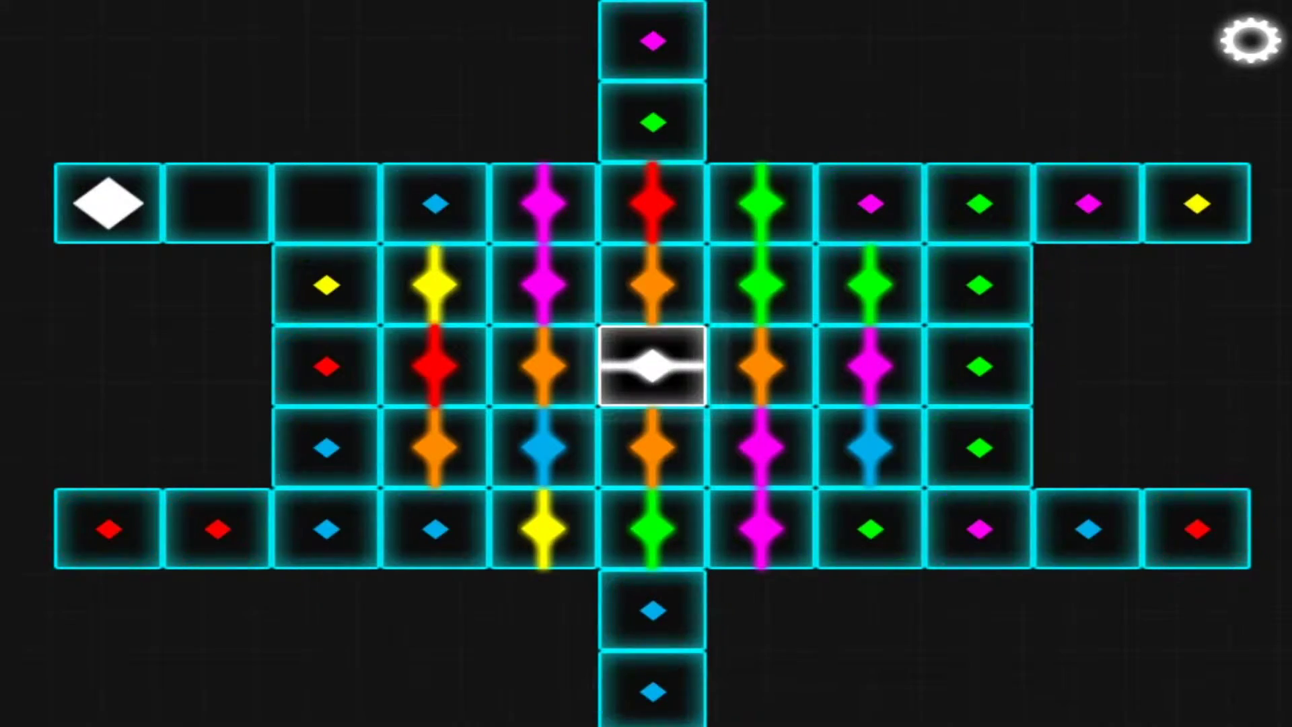
left_click(325, 285)
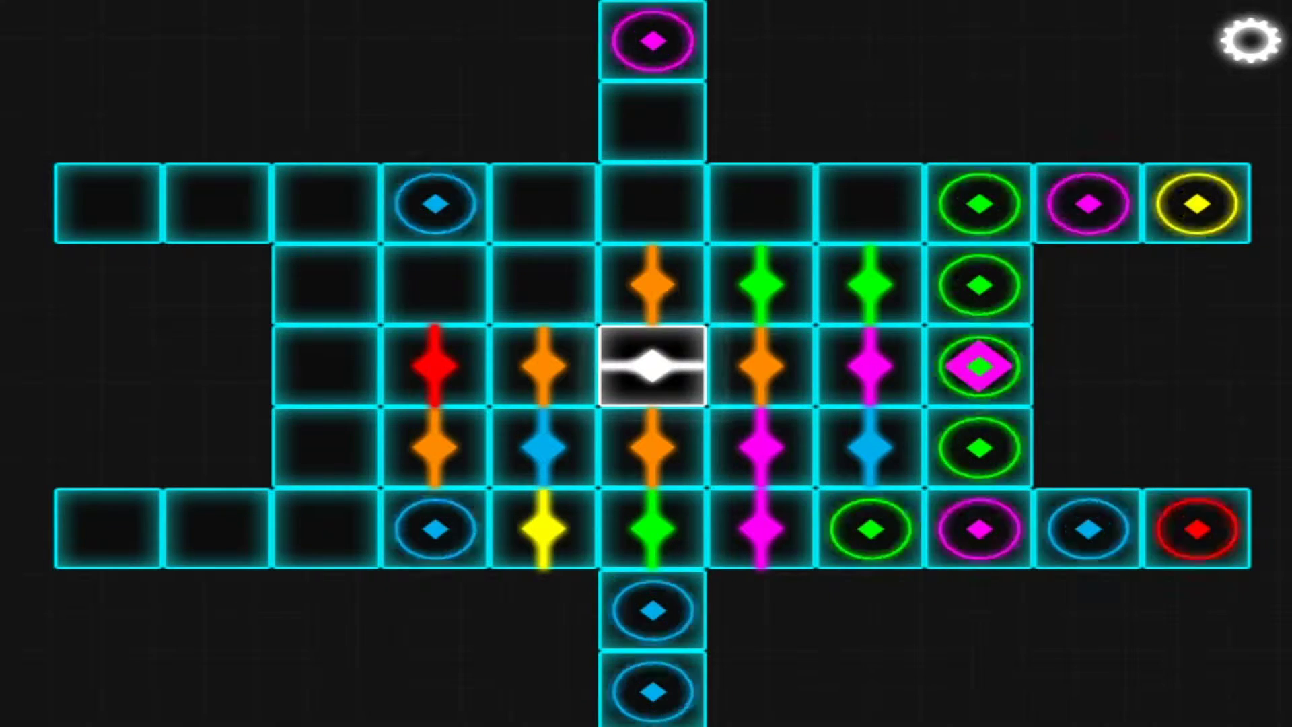
key("Down")
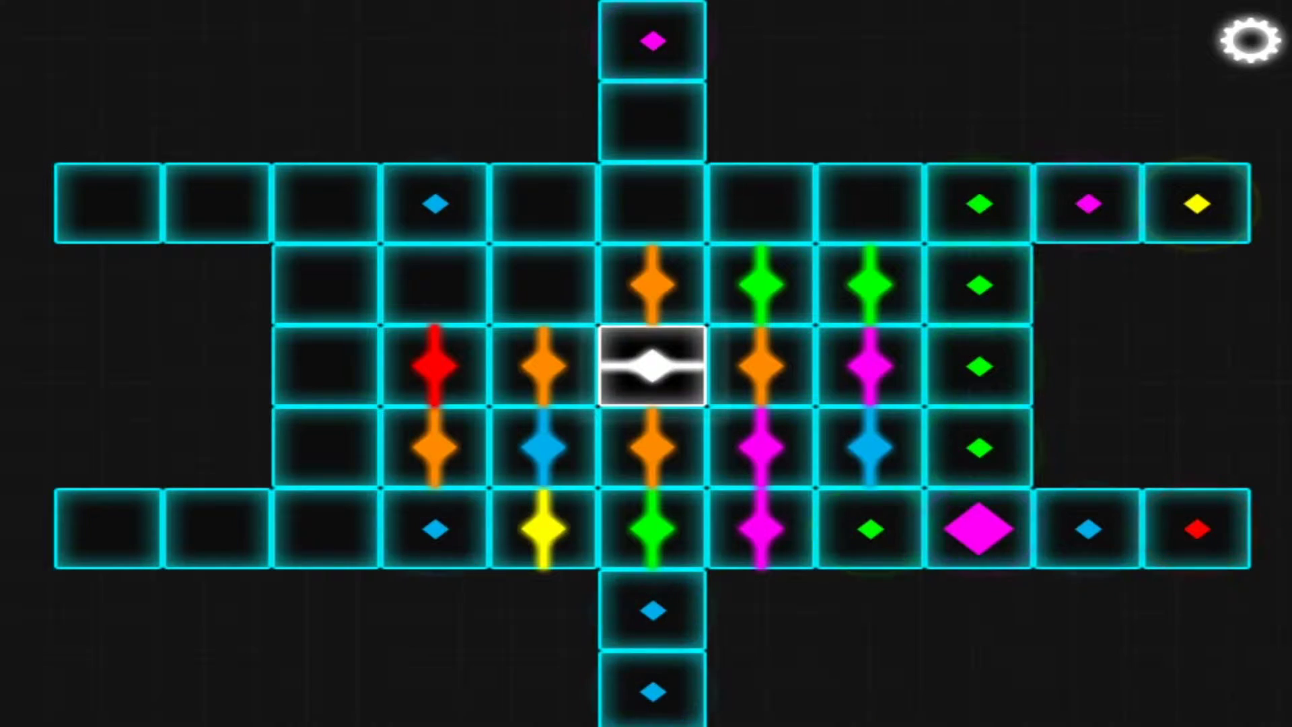
key("Up")
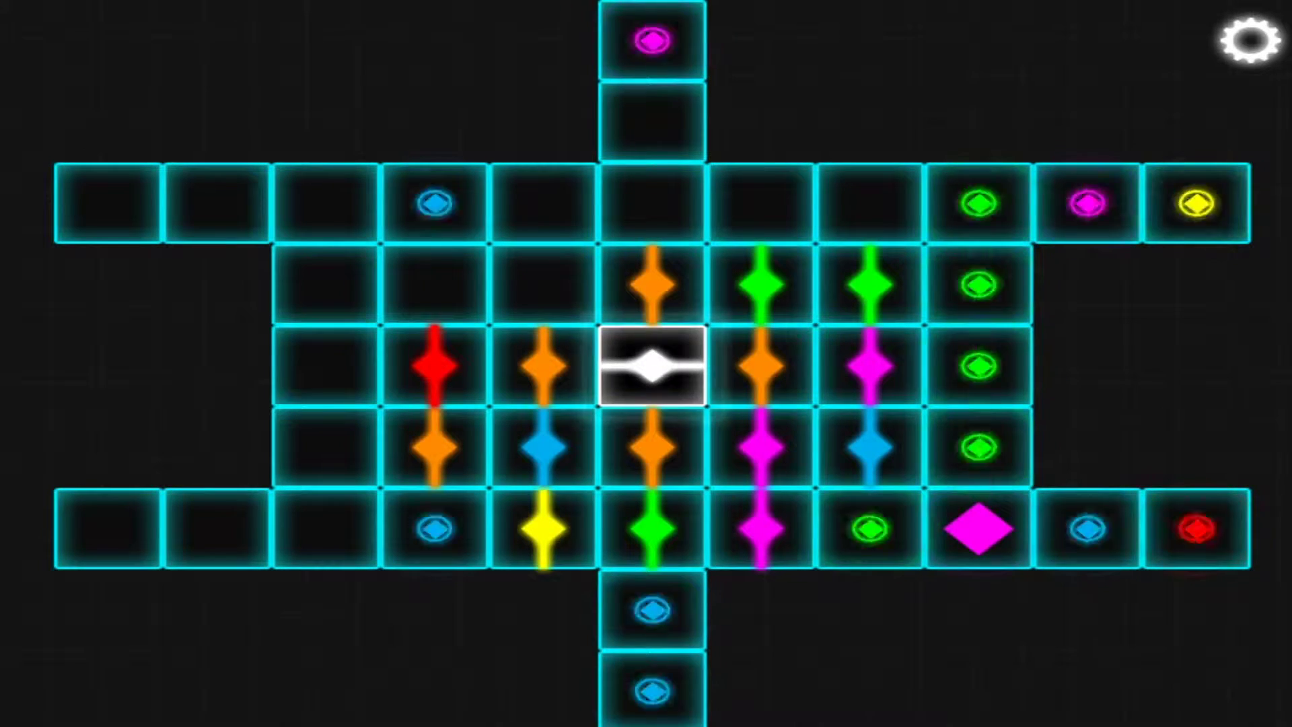
key("Up")
key("Left")
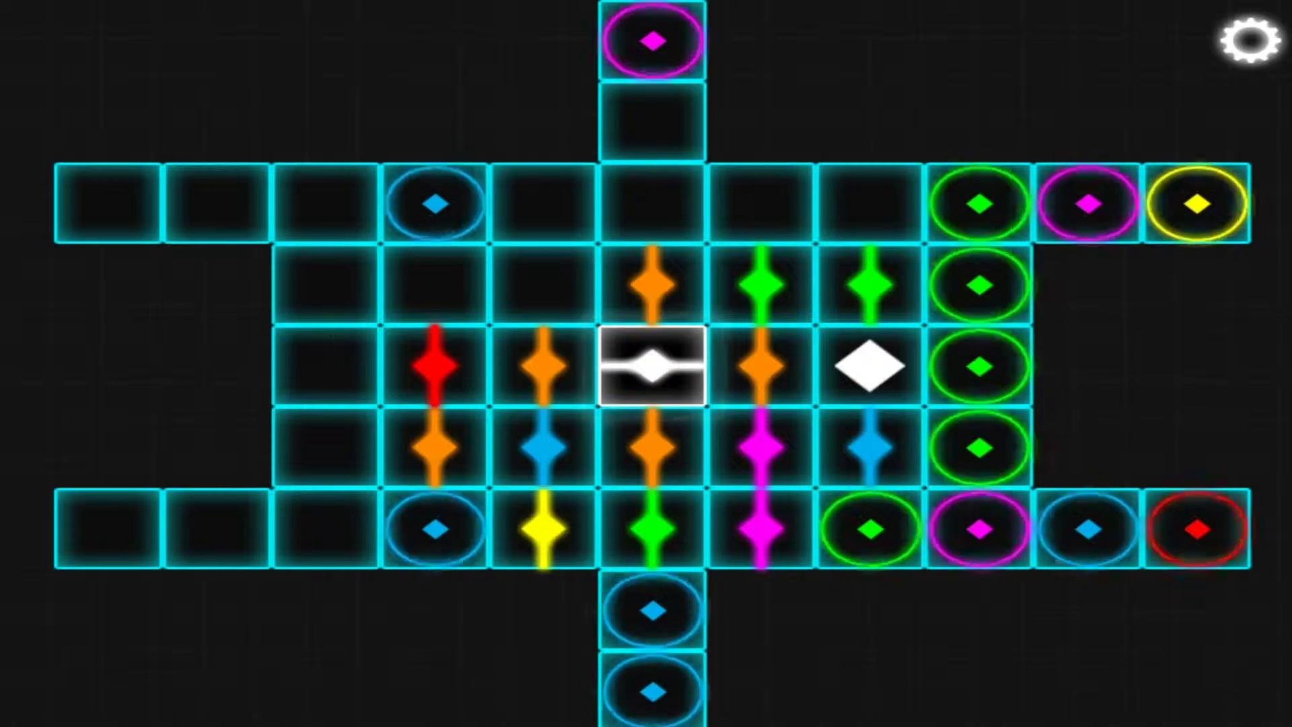
key("Left")
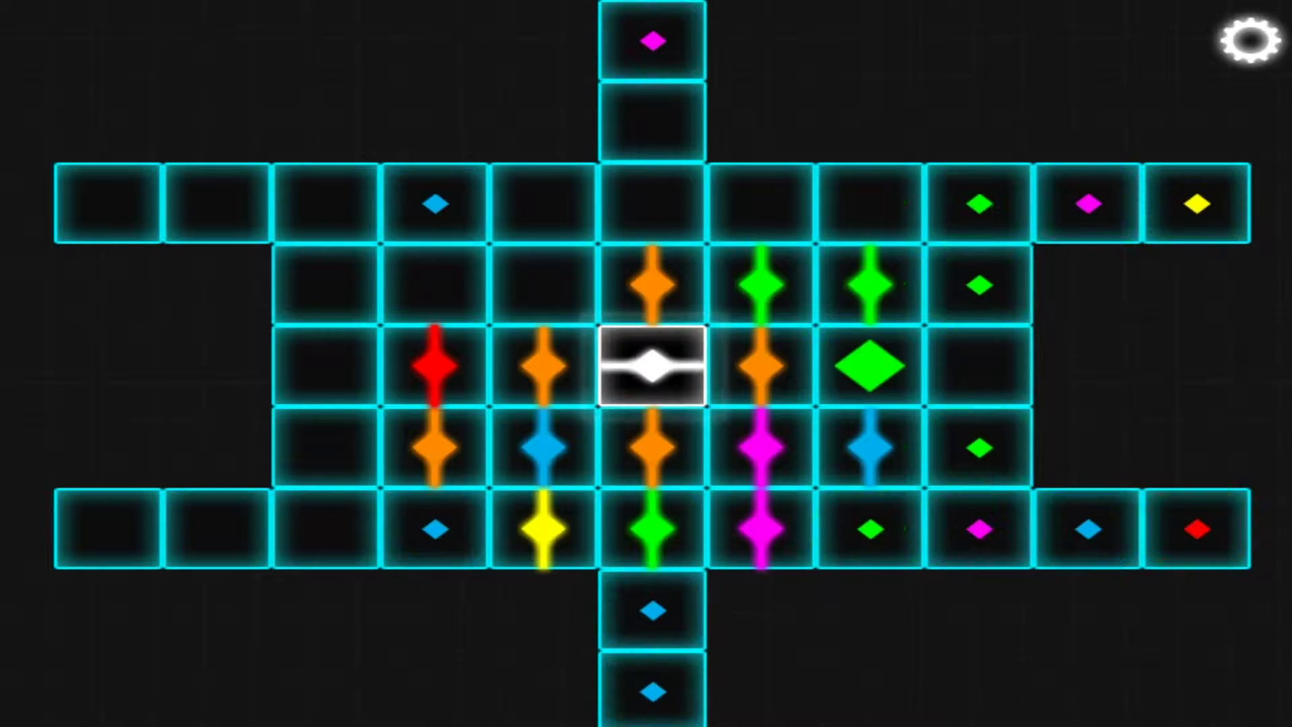
key("Up")
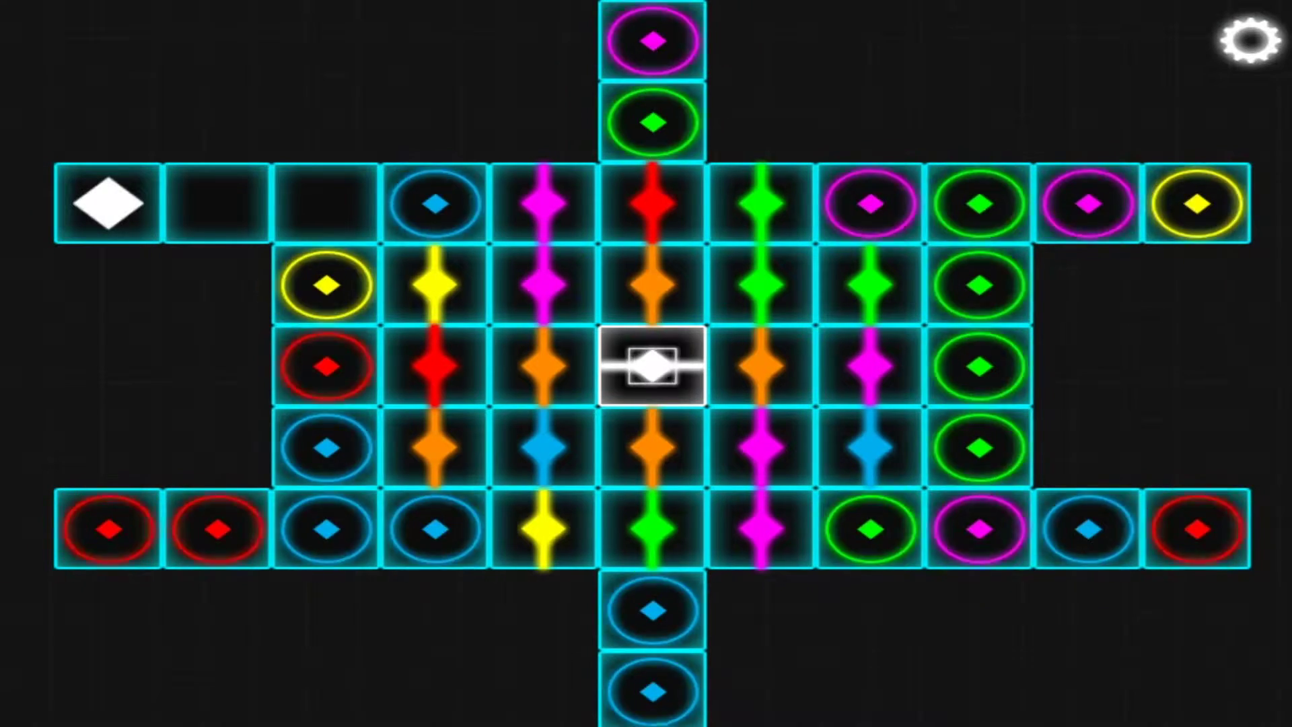
Walk to the yellow piece and clear the pieces just below and right.
key("Right")
key("Right")
key("Down")
key("Right")
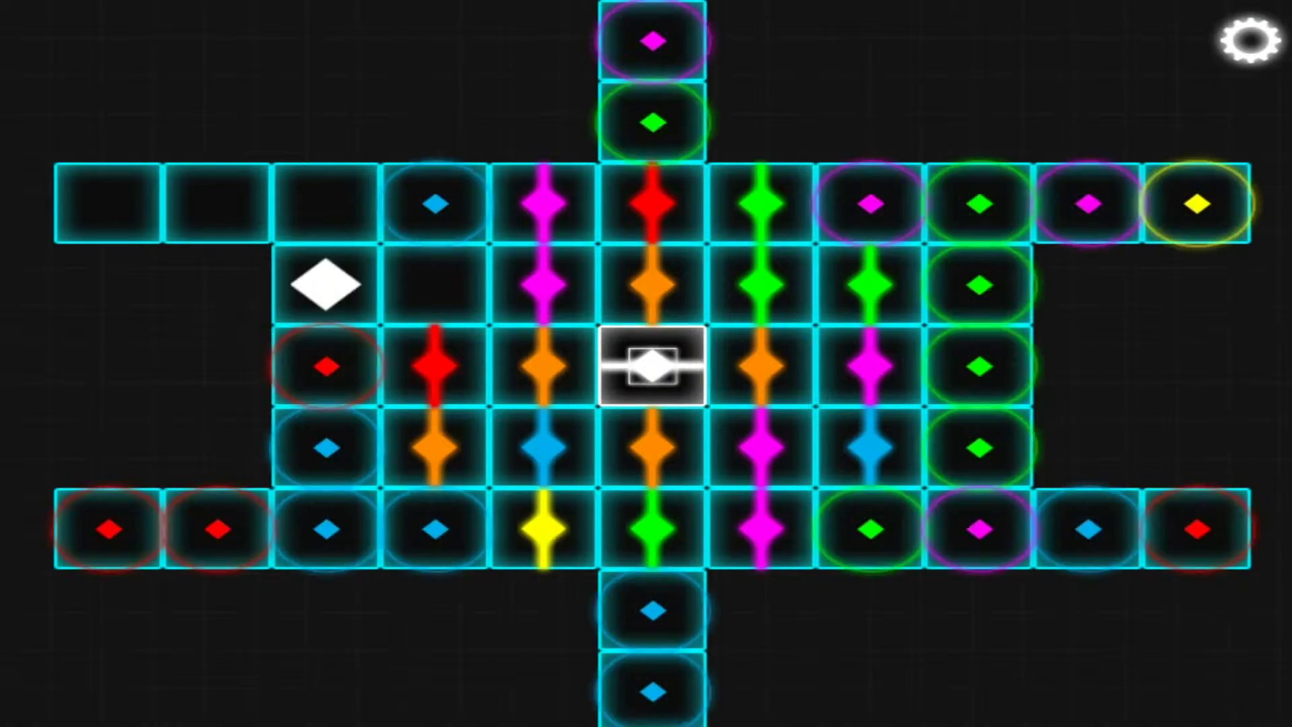
key("Down")
key("Down")
key("Up")
key("Up")
key("Right")
key("Right")
key("Left")
key("Left")
Clear the blue and red pieces on the bottom row.
key("Down")
key("Down")
key("Down")
key("Left")
key("Right")
key("Up")
Carry magenta up to clear a magenta piece.
key("Up")
key("Up")
key("Right")
key("Right")
key("Up")
key("Down")
key("Left")
key("Left")
key("Down")
key("Down")
key("Down")
Pick up the bottom-row red piece and use it to clear the red piece above.
key("Left")
key("Left")
key("Right")
key("Right")
key("Up")
key("Up")
key("Up")
key("Right")
key("Right")
key("Up")
key("Right")
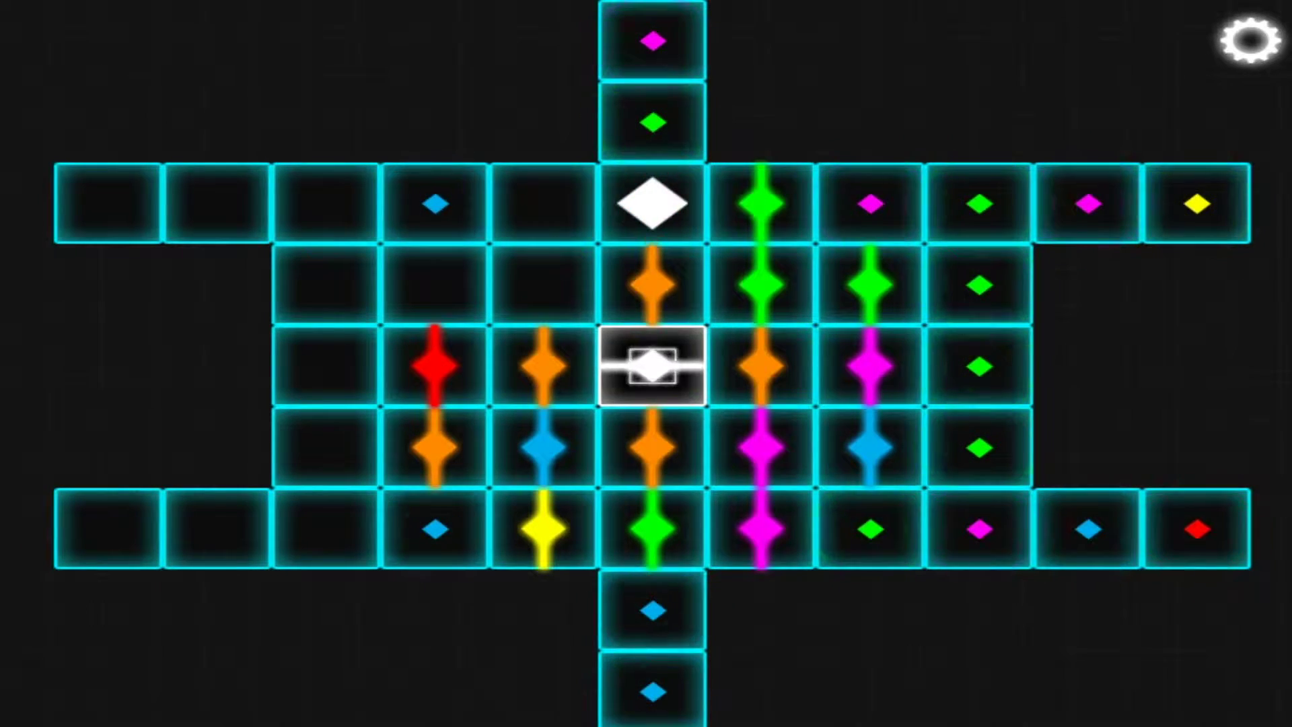
key("Up")
Clear the green piece on the right and drop magenta onto magenta.
key("Down")
key("Right")
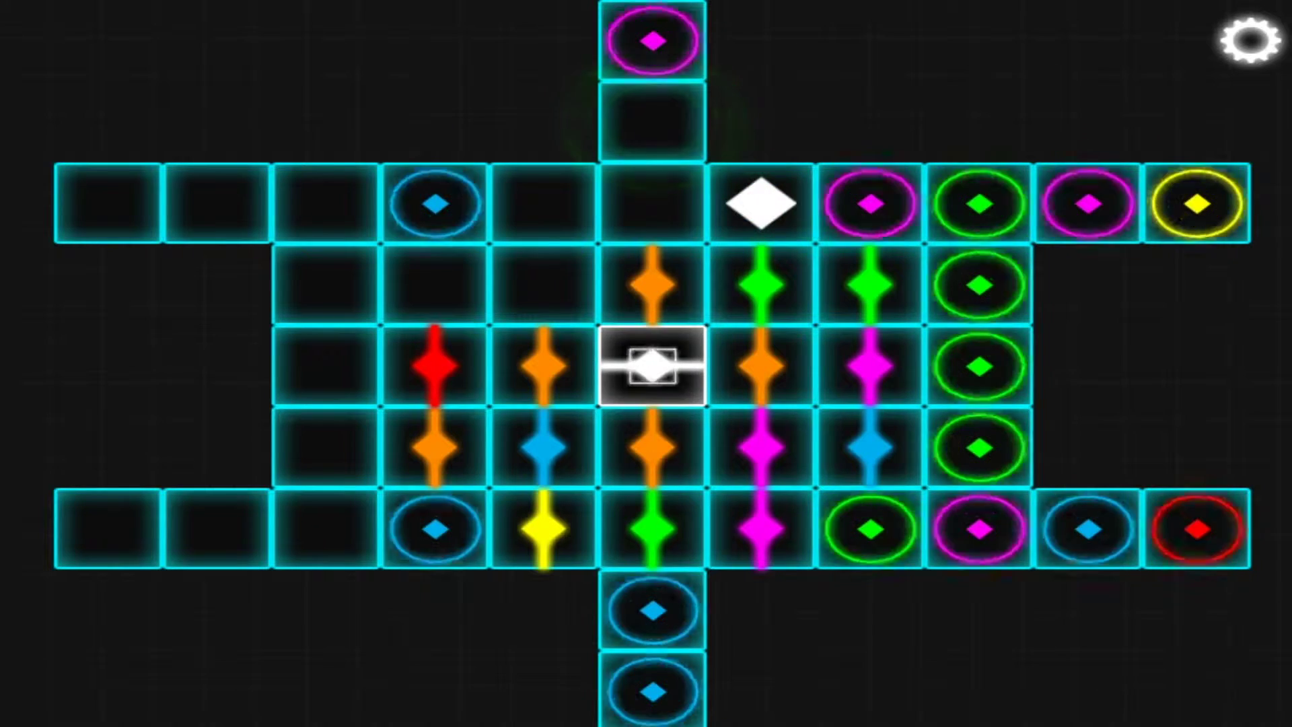
key("Right")
key("Right")
key("Down")
key("Down")
key("Left")
Clear the green piece above, then take green from the lower tile and deliver it left.
key("Right")
key("Left")
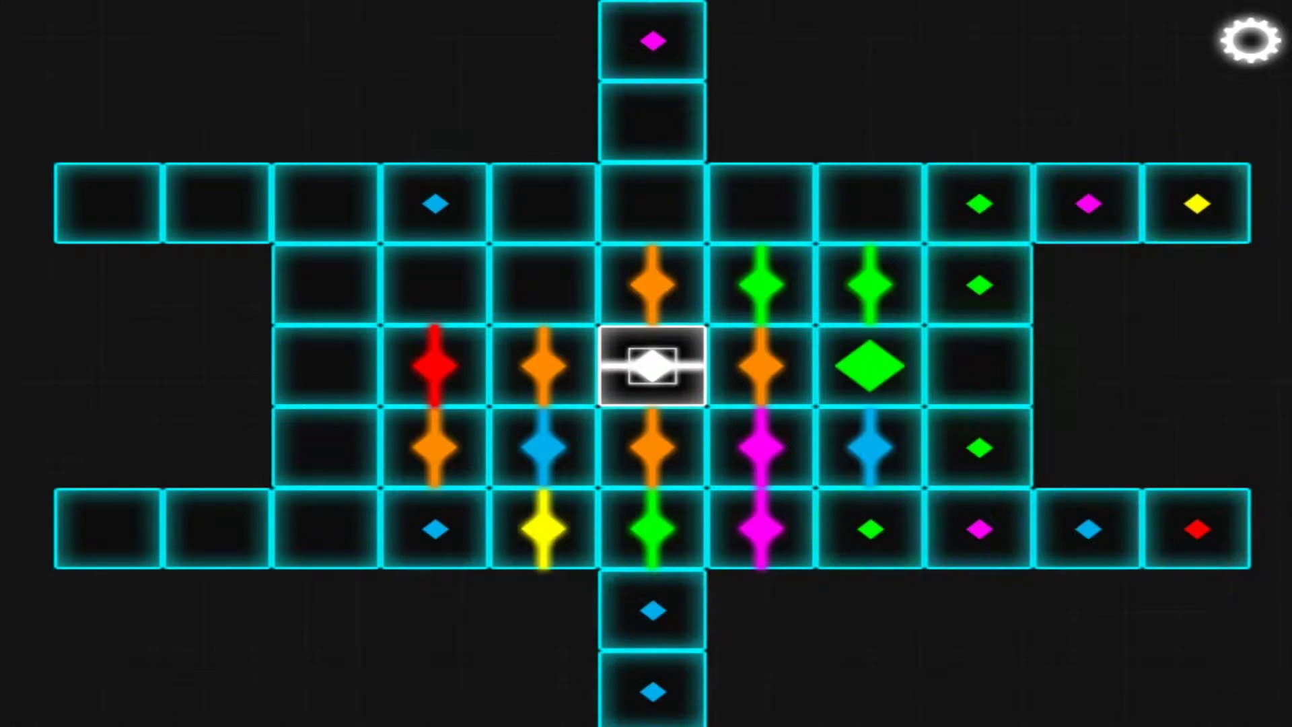
key("Up")
key("Down")
key("Right")
key("Down")
key("Up")
key("Left")
key("Up")
key("Left")
key("Down")
key("Right")
Pick up the magenta diamond below and carry it left onto the magenta piece.
key("Down")
key("Down")
key("Up")
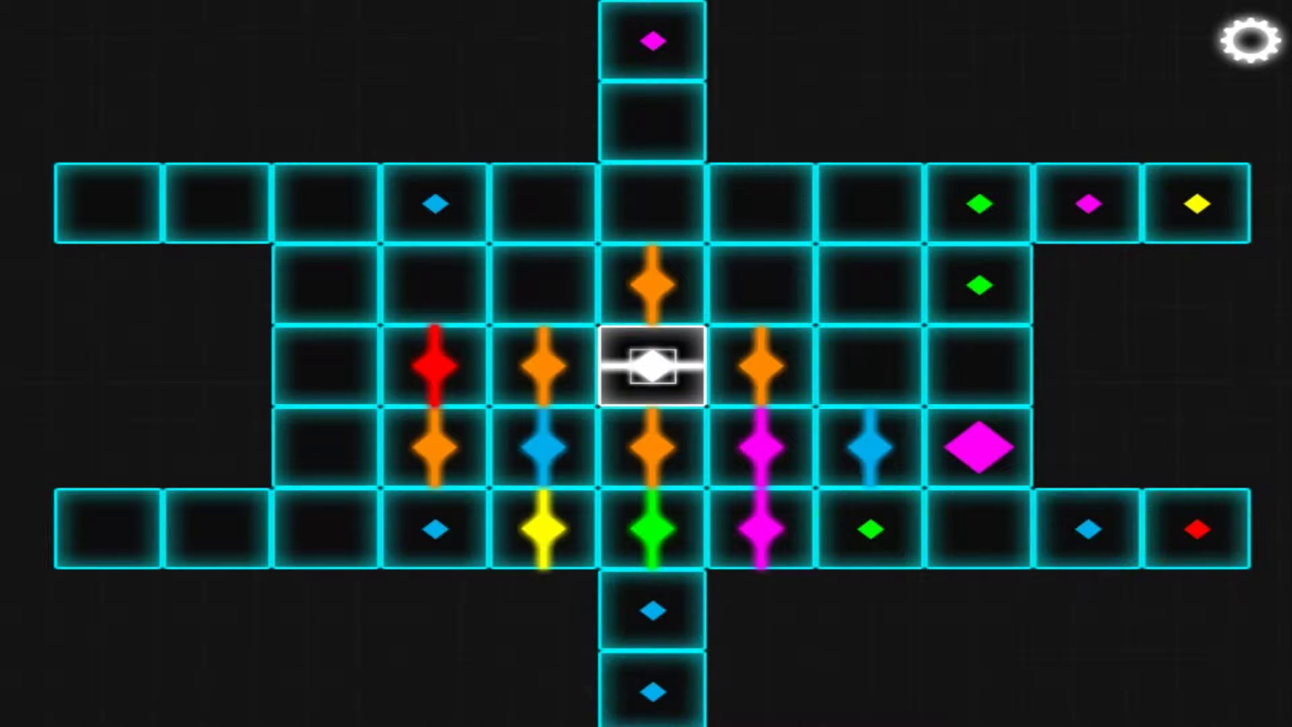
key("Down")
key("Left")
key("Left")
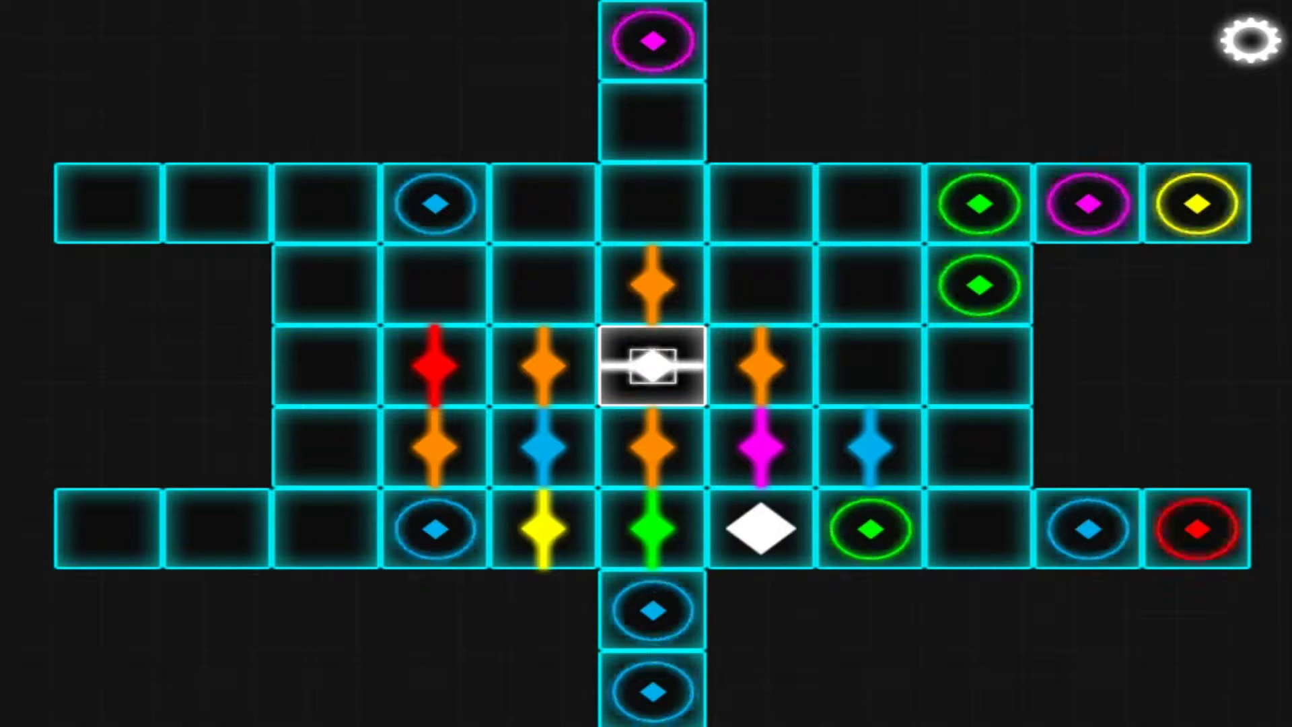
Deliver the green piece, then collect blue and carry it right.
key("Right")
key("Left")
key("Left")
key("Right")
key("Right")
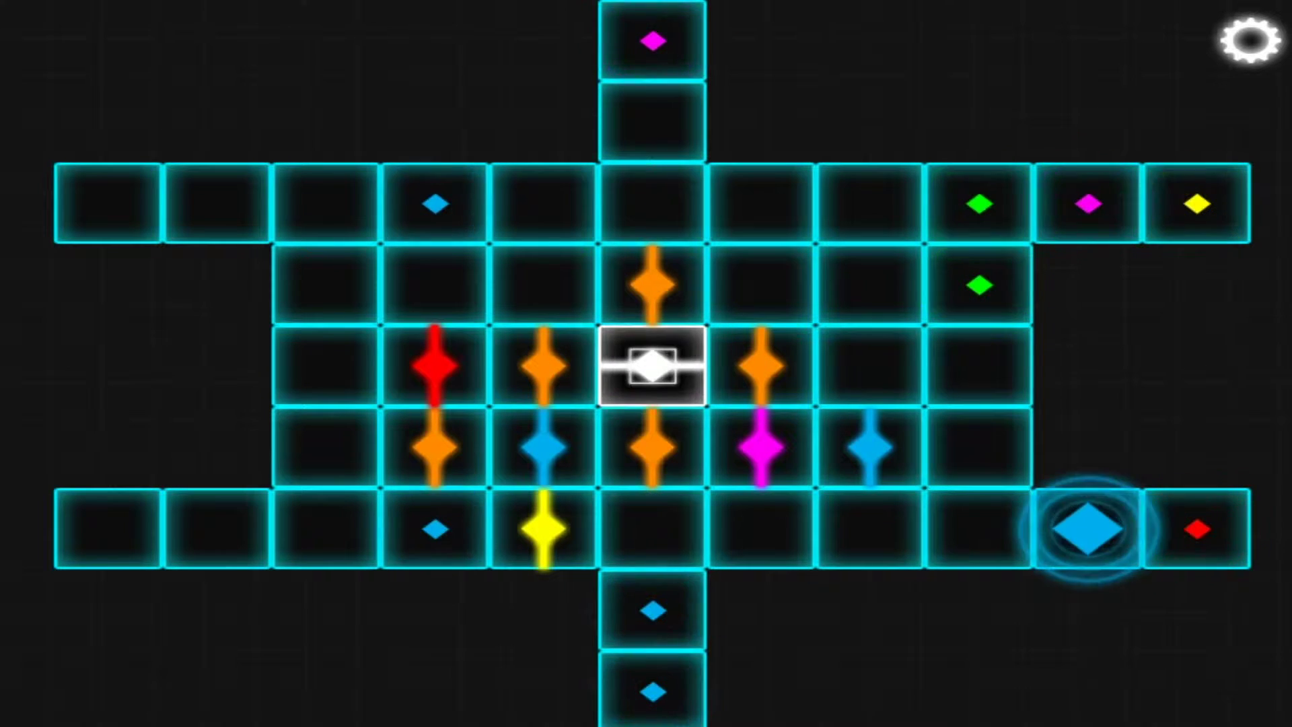
key("Left")
key("Left")
key("Up")
key("Down")
key("Right")
key("Right")
key("Right")
Carry red up toward the magenta tile and bring the orange diamond toward the centre.
key("Left")
key("Left")
key("Up")
key("Up")
key("Up")
key("Up")
key("Right")
key("Left")
key("Left")
key("Down")
key("Down")
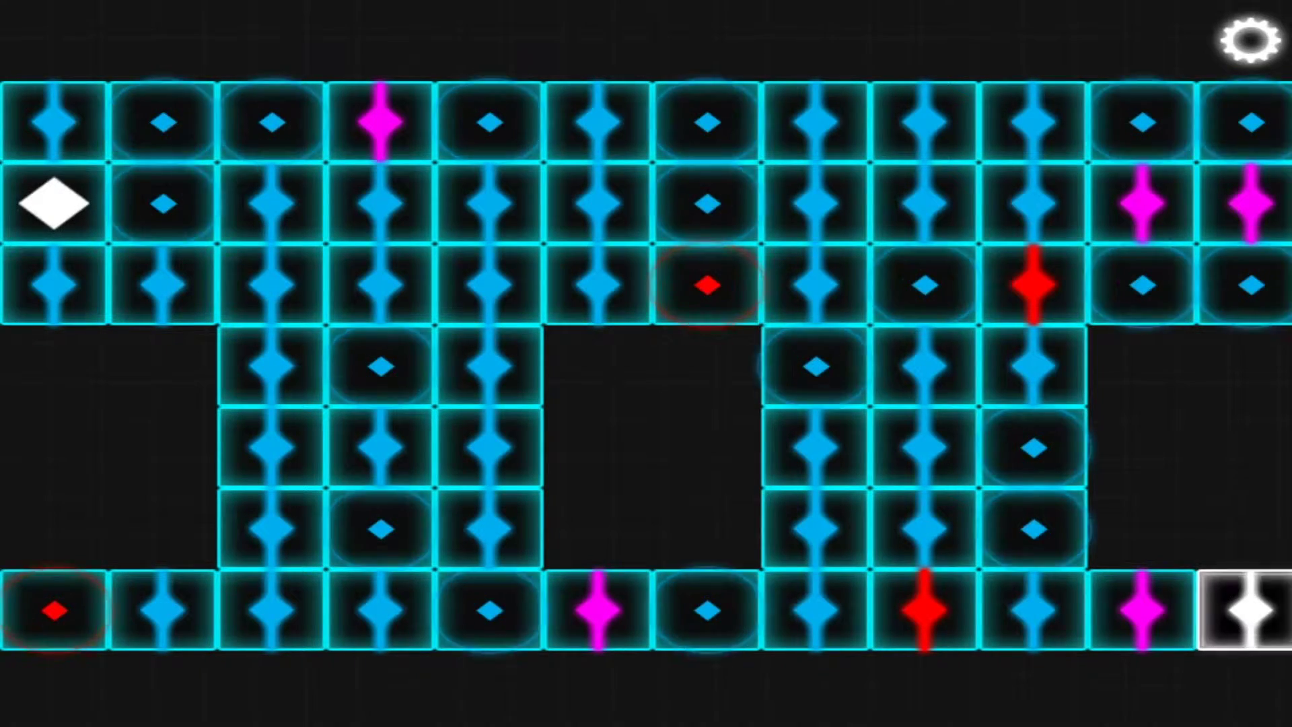
Collect the top-left blue dot, then move down onto the blue dot in column three.
key("Right")
key("Down")
key("Up")
key("Down")
key("Right")
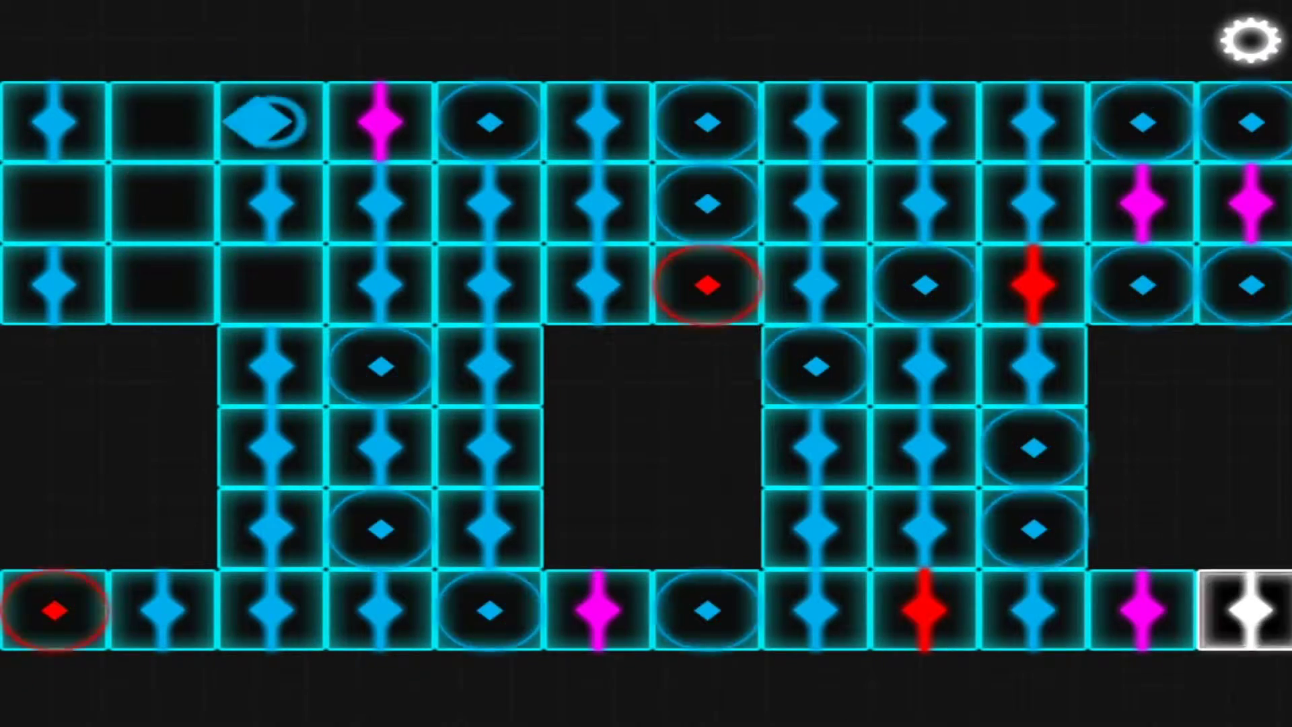
key("Down")
key("Right")
key("Down")
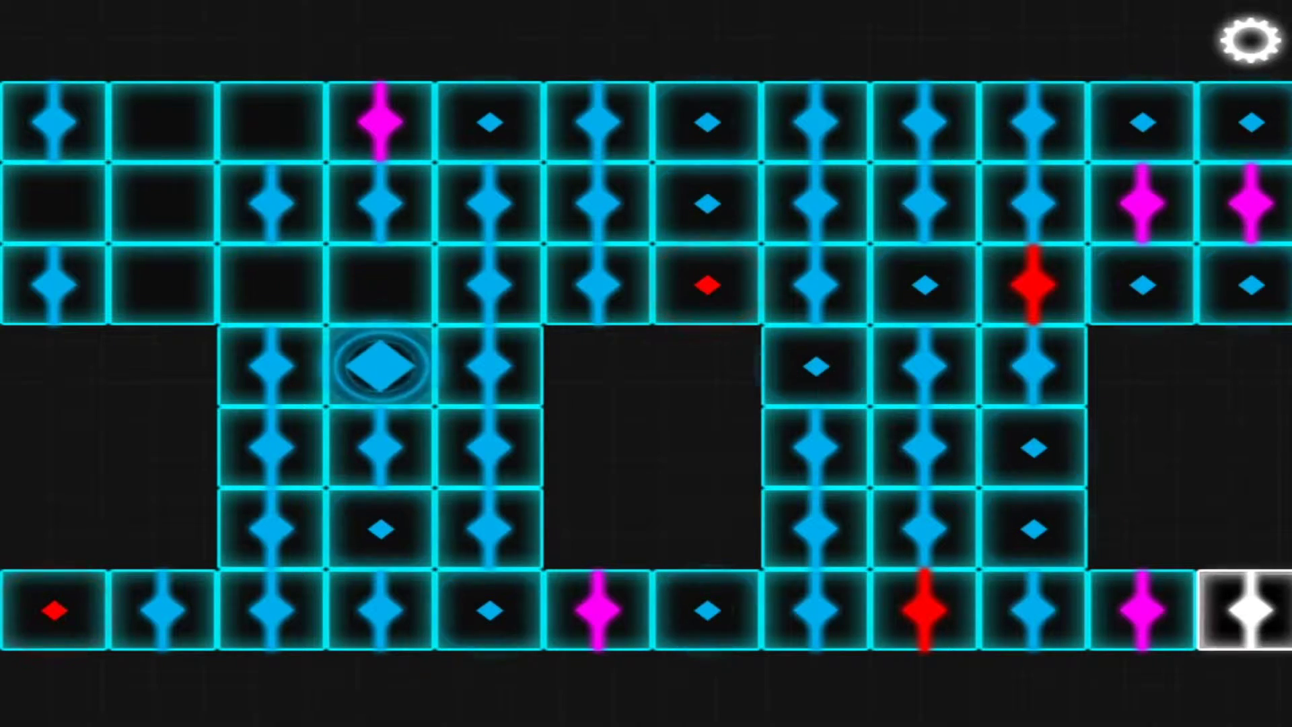
key("Down")
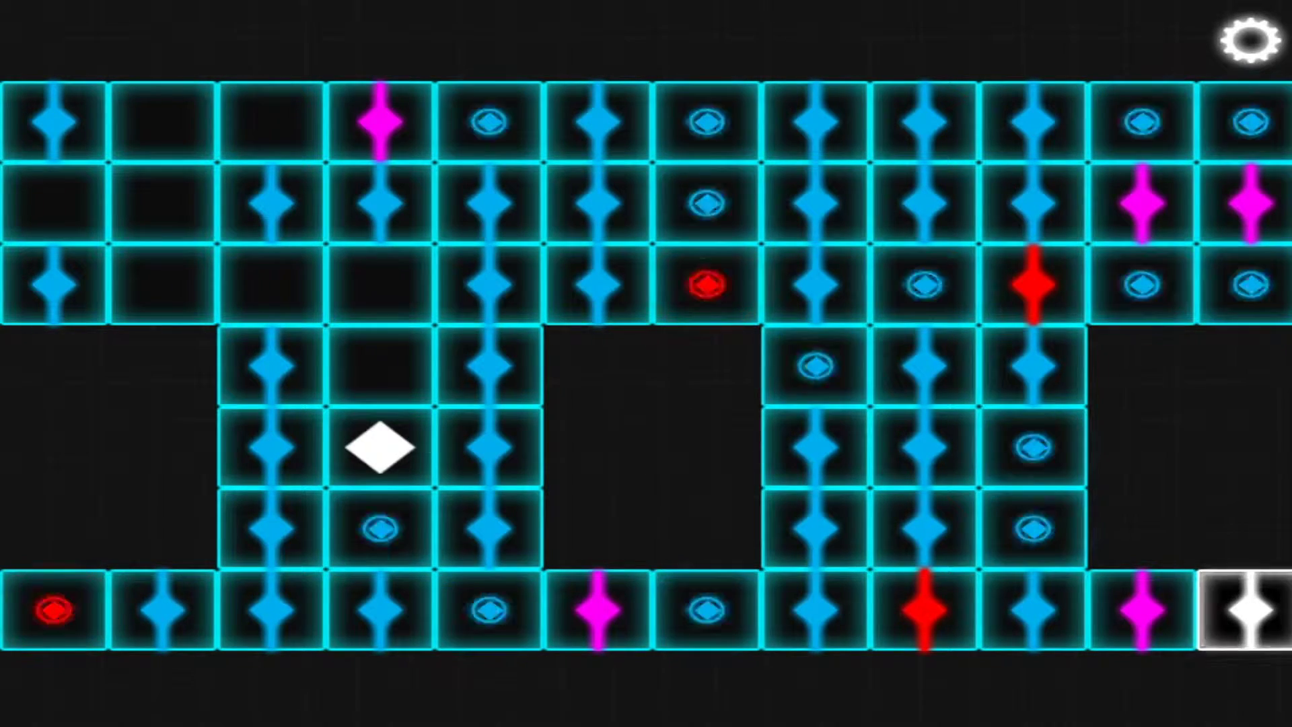
key("Down")
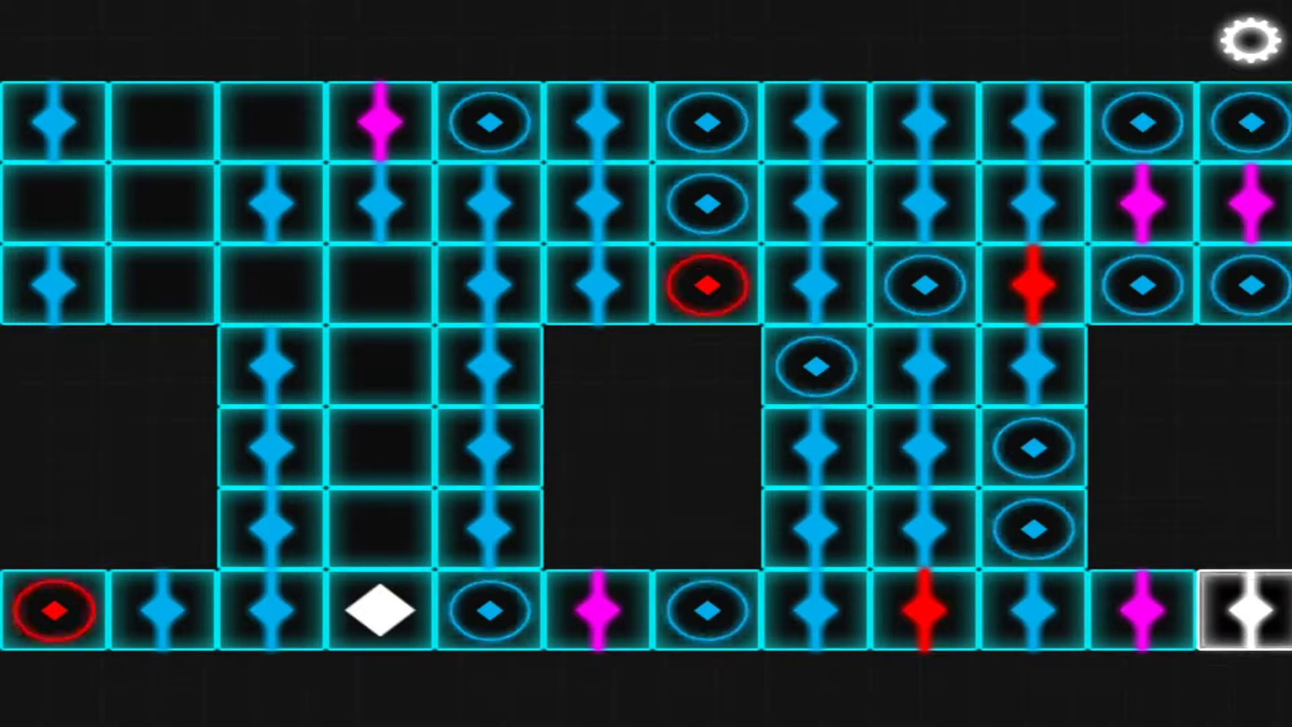
Restart the level and collect the top-row dots, ending at row three, column four.
key("Escape")
key("r")
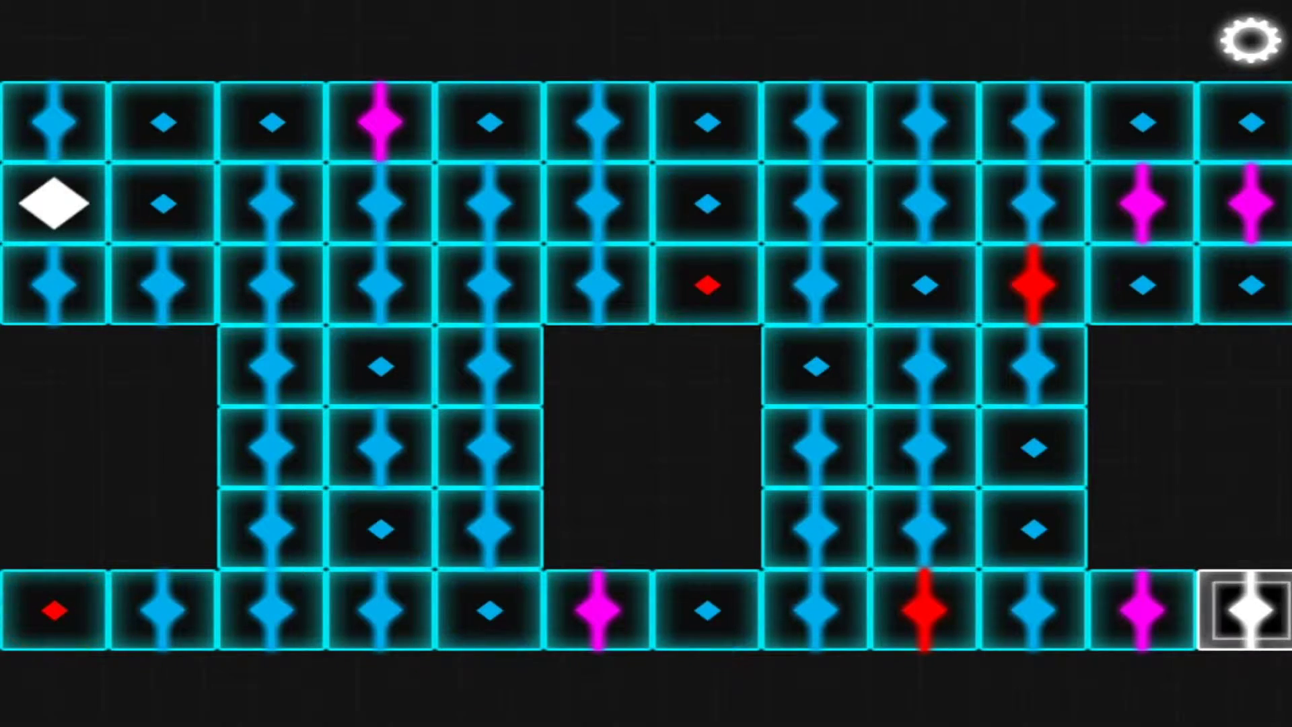
key("Right")
key("Down")
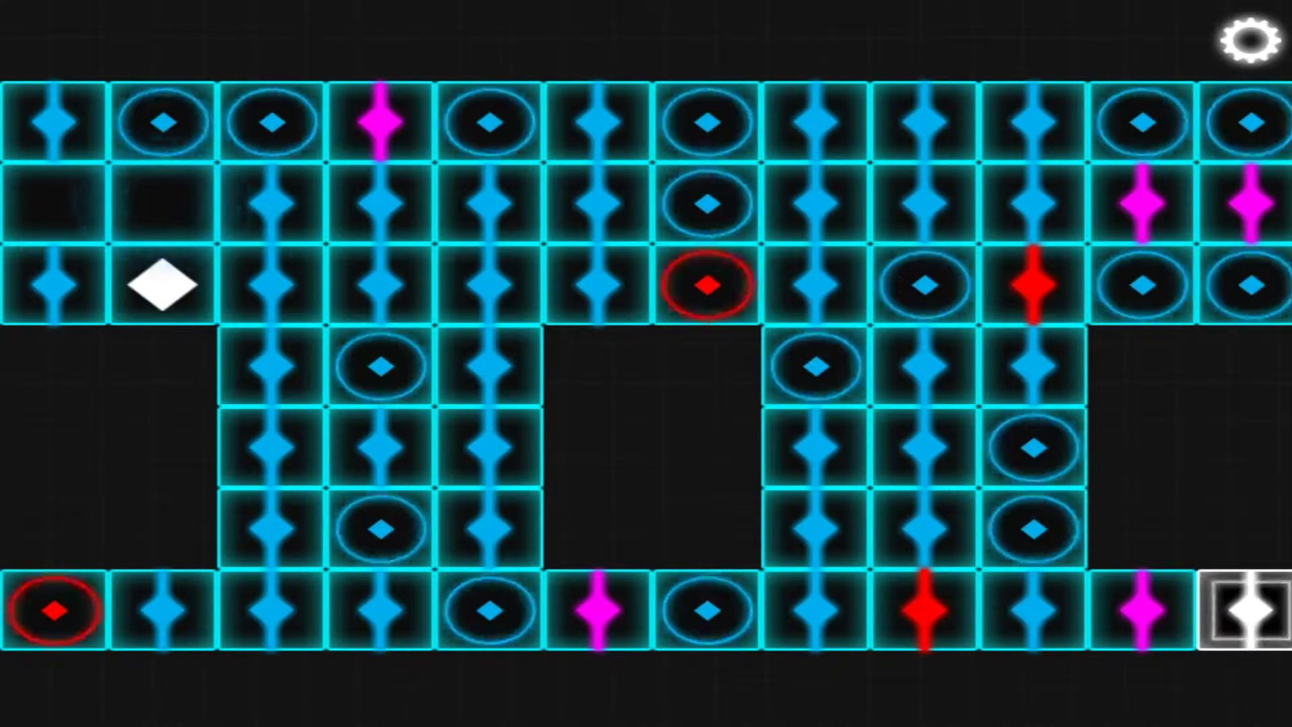
key("Up")
key("Down")
key("Right")
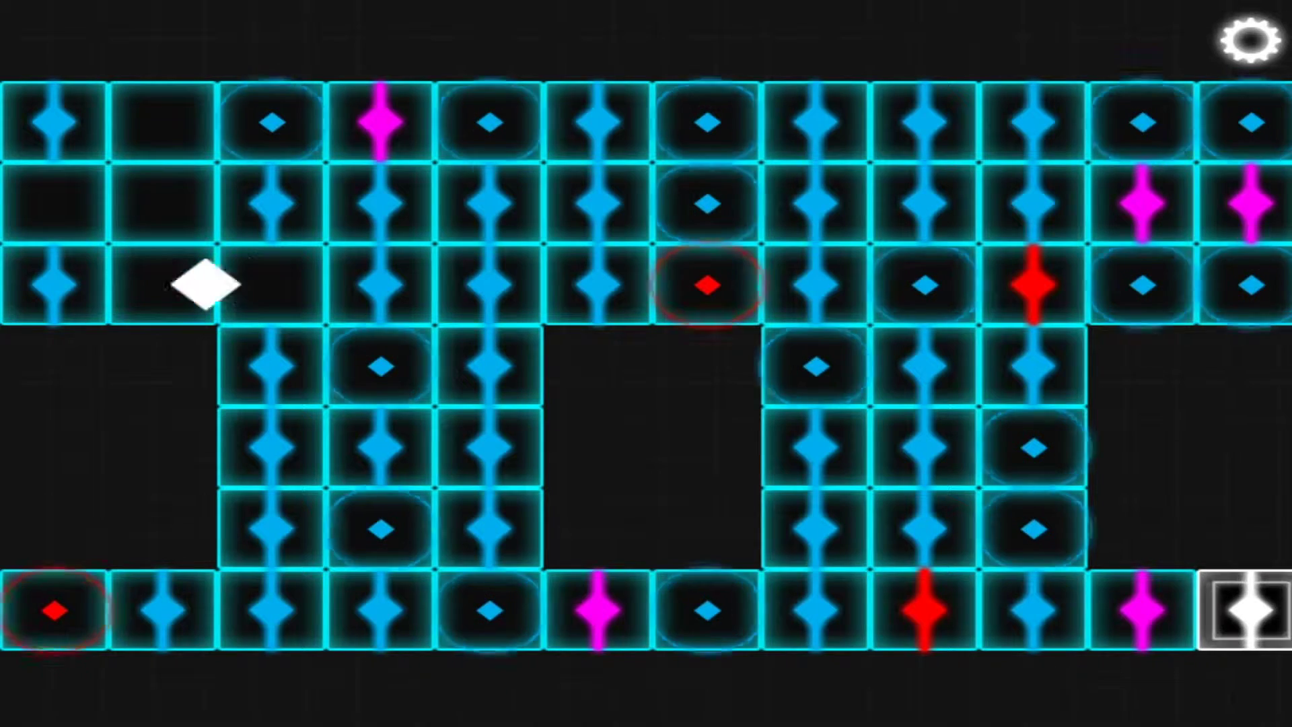
key("Up")
key("Right")
key("Down")
key("Right")
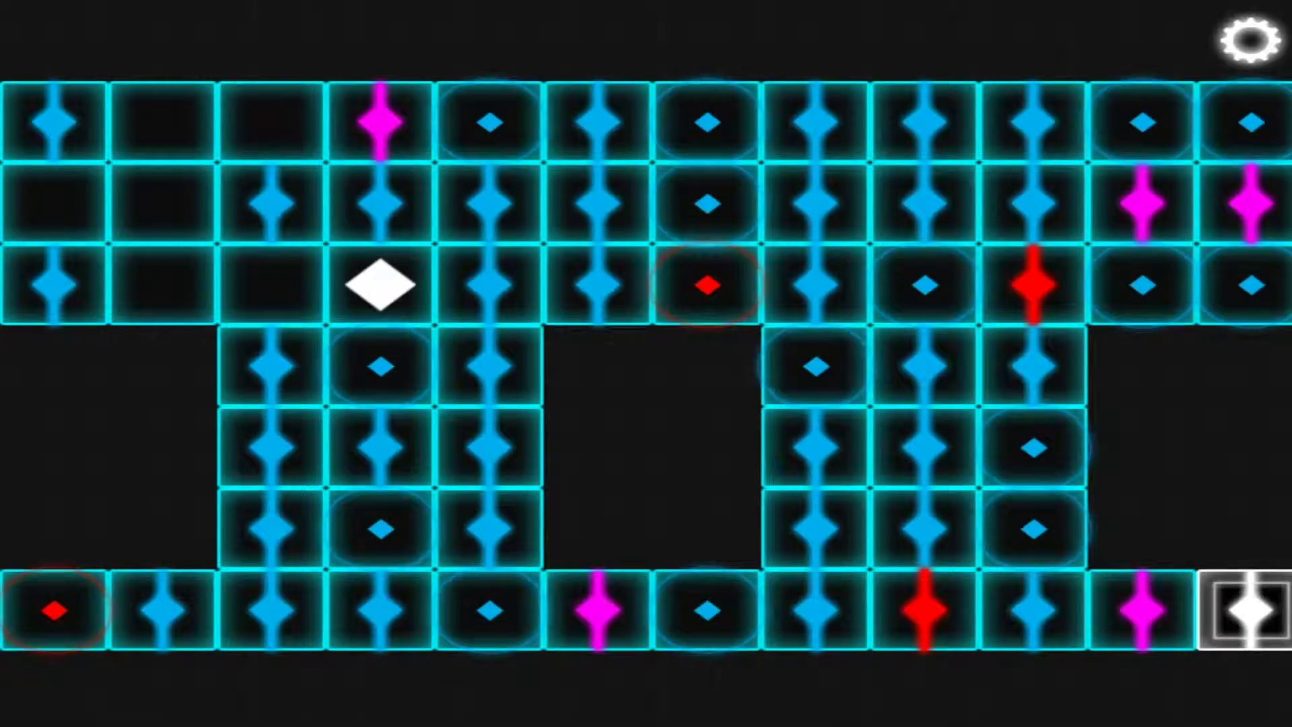
Restart again and collect top-row dots, routing the diamond down through row two.
key("Escape")
key("r")
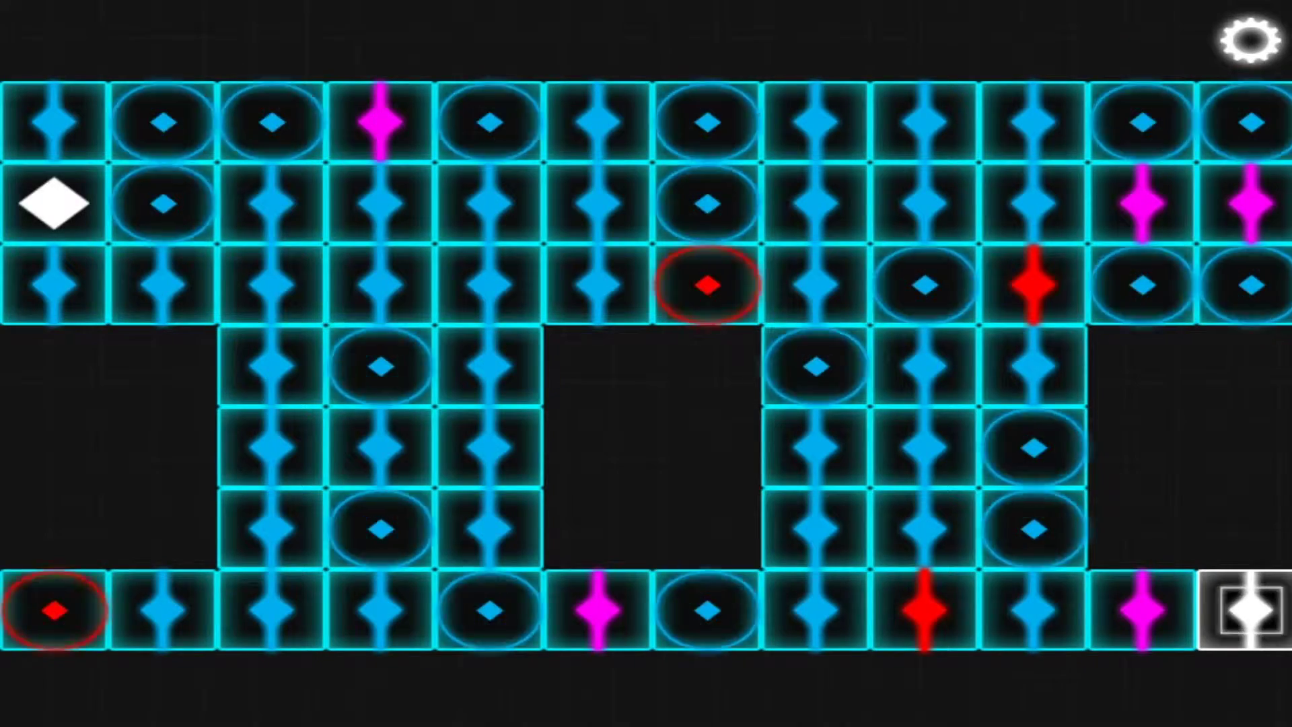
key("Right")
key("Right")
key("Left")
key("Up")
key("Down")
key("Right")
key("Right")
key("Left")
Consume the circle in row two, column six, then return to row three, column four.
key("Up")
key("Down")
key("Right")
key("Right")
key("Up")
key("Down")
key("Right")
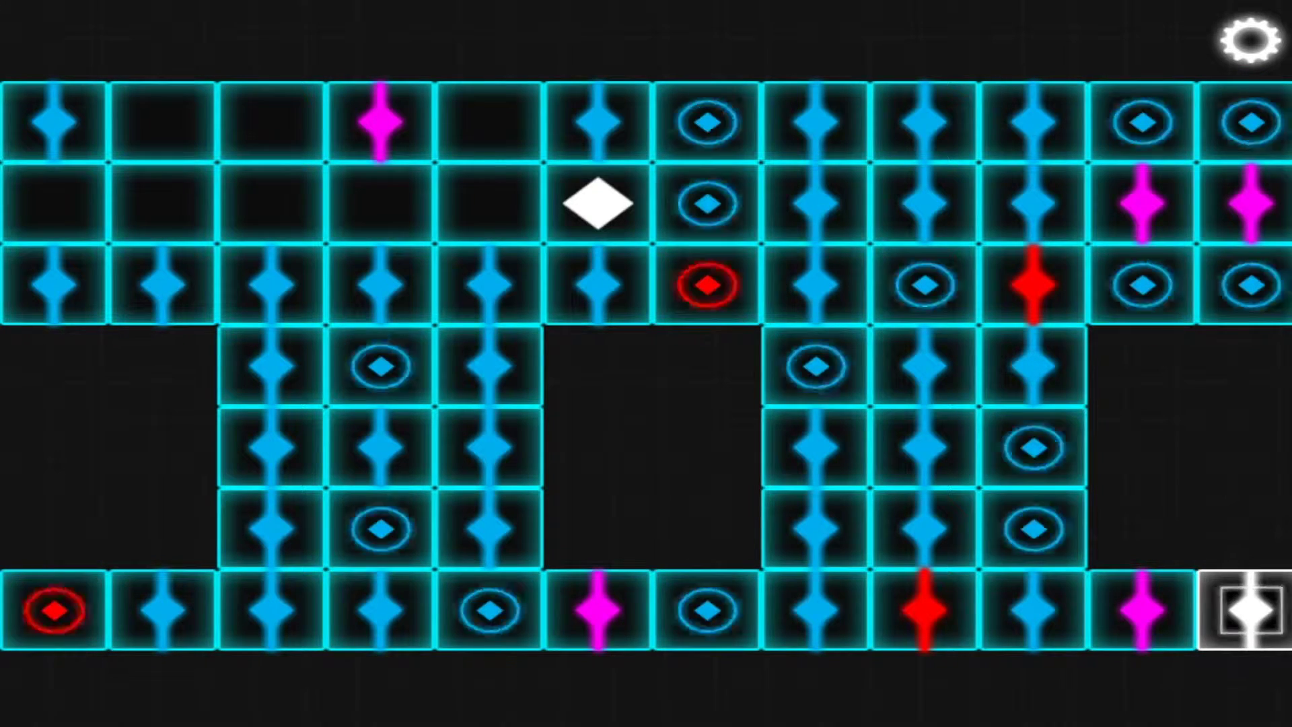
key("Right")
key("Left")
key("Left")
key("Left")
key("Down")
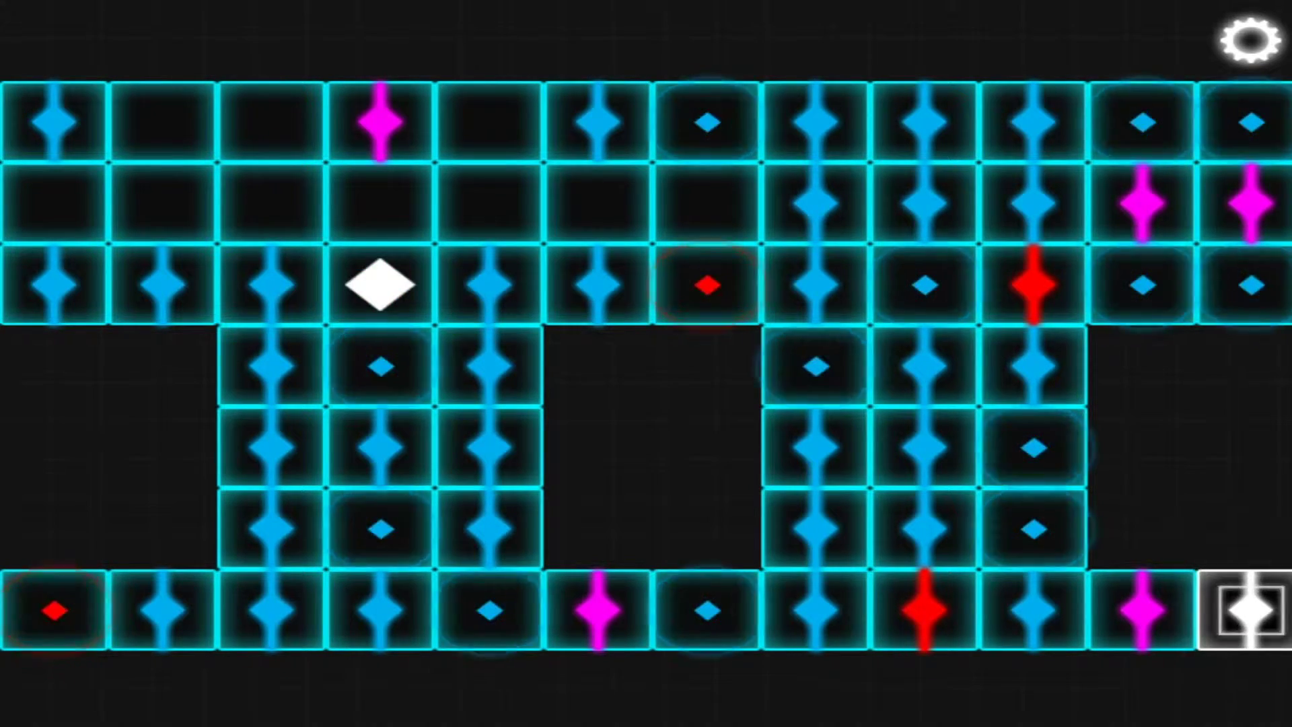
Move between columns six and four, then collect dots along the bottom row.
key("Up")
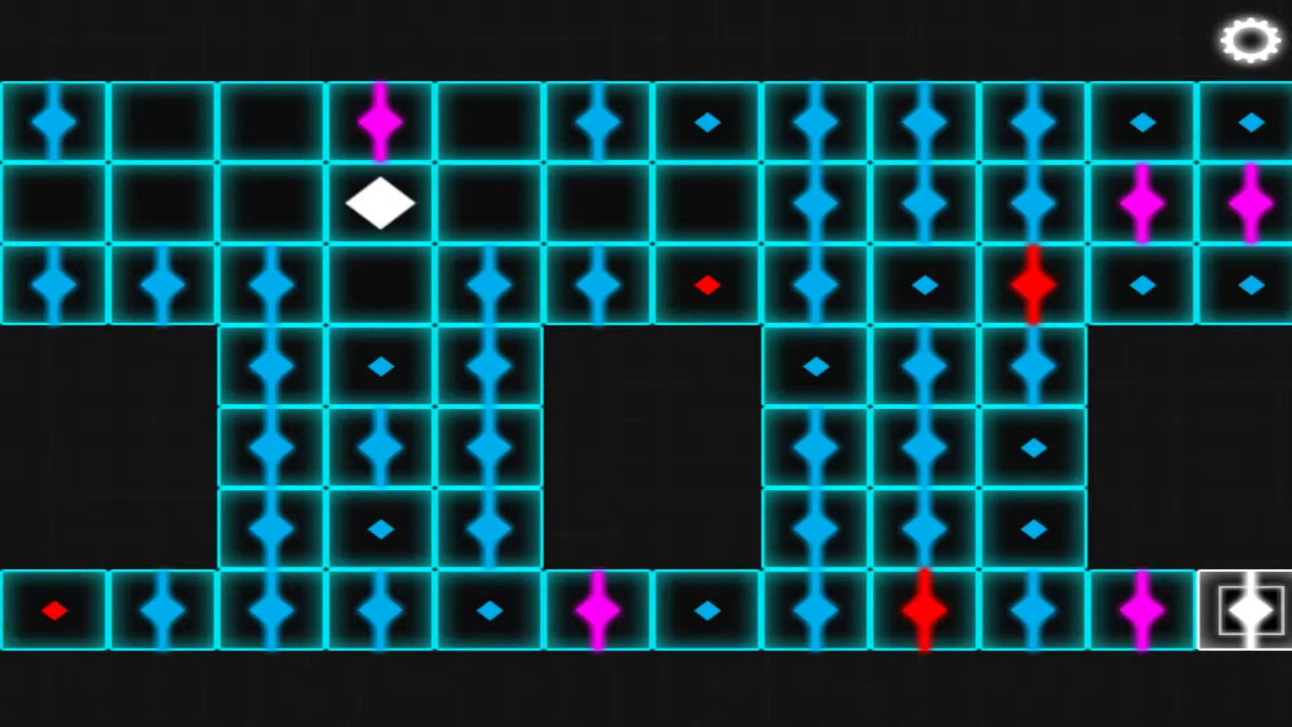
key("Right")
key("Right")
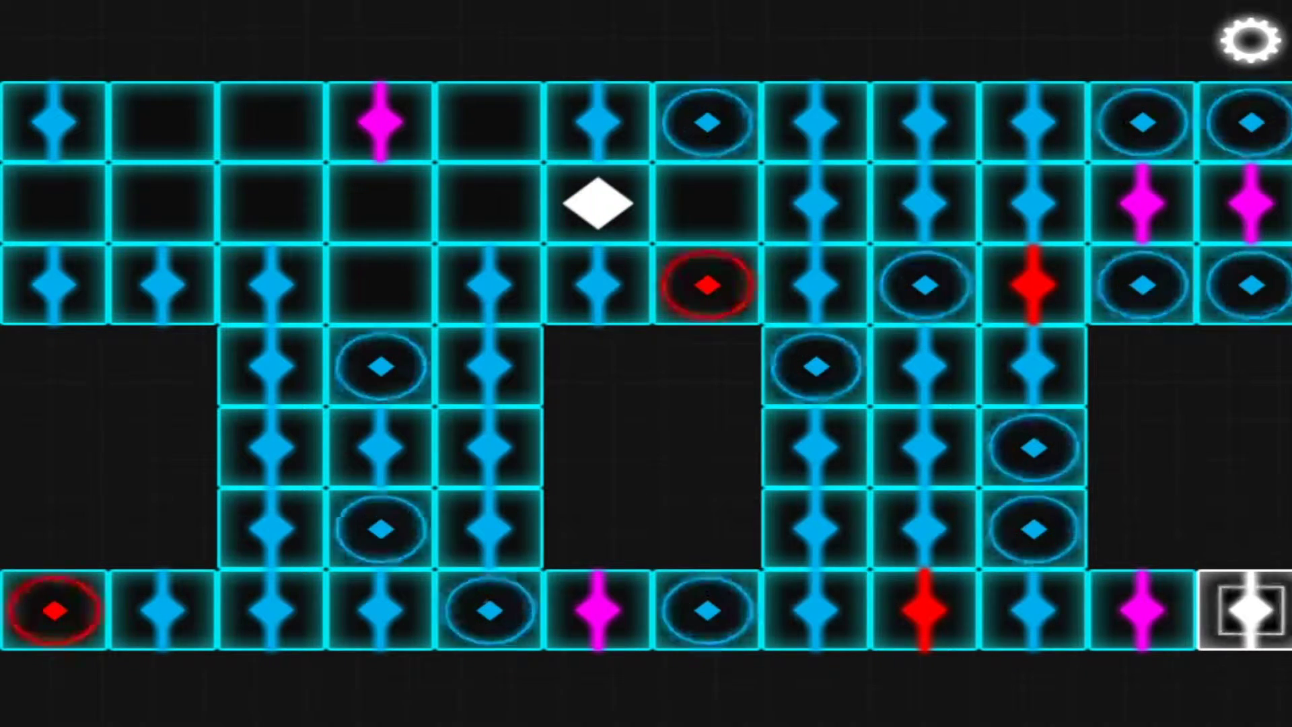
key("Left")
key("Left")
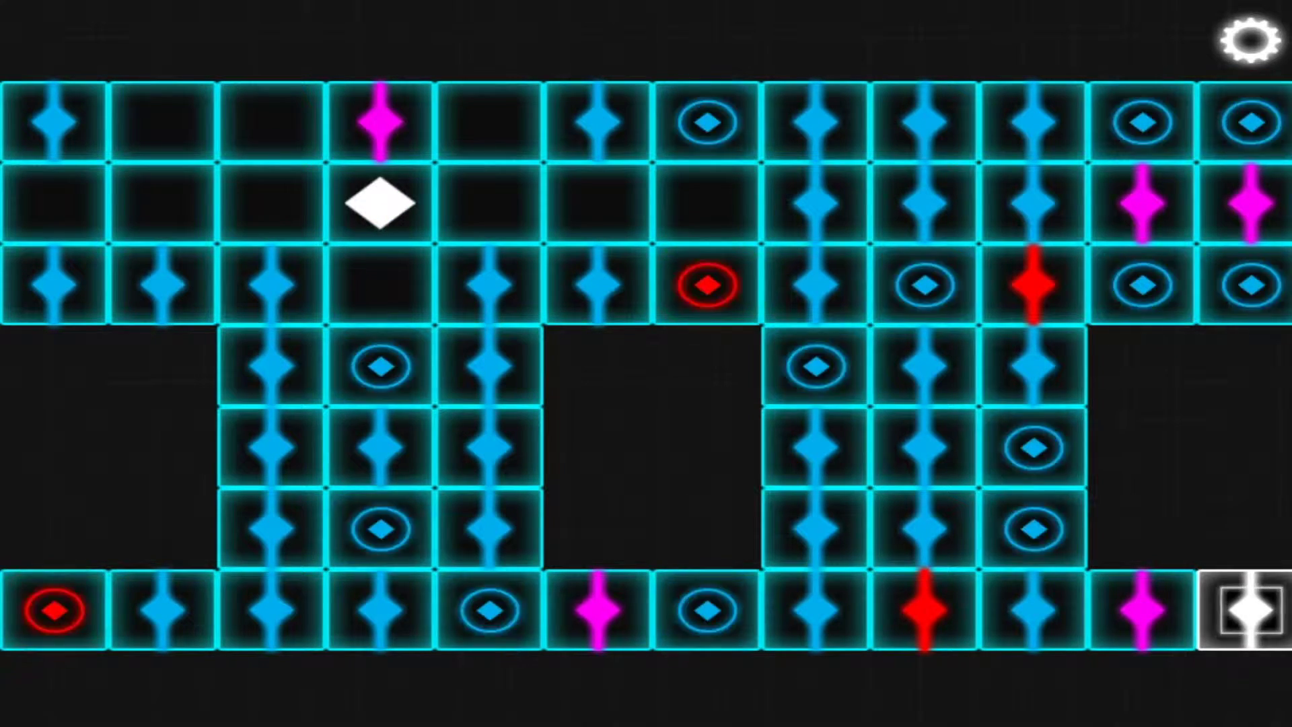
key("Down")
key("Down")
key("Down")
key("Down")
key("Down")
key("Up")
key("Down")
key("Right")
key("Left")
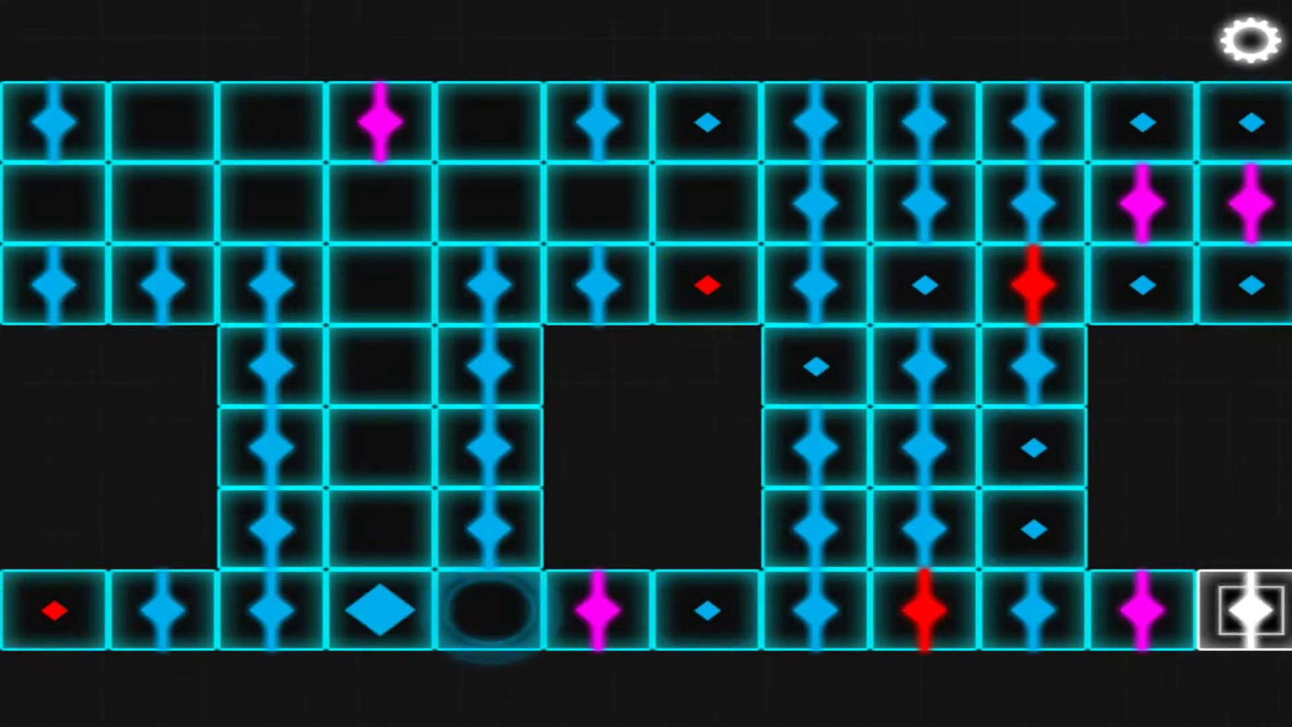
Carry the diamond up into column seven and back down along the bottom row.
key("Up")
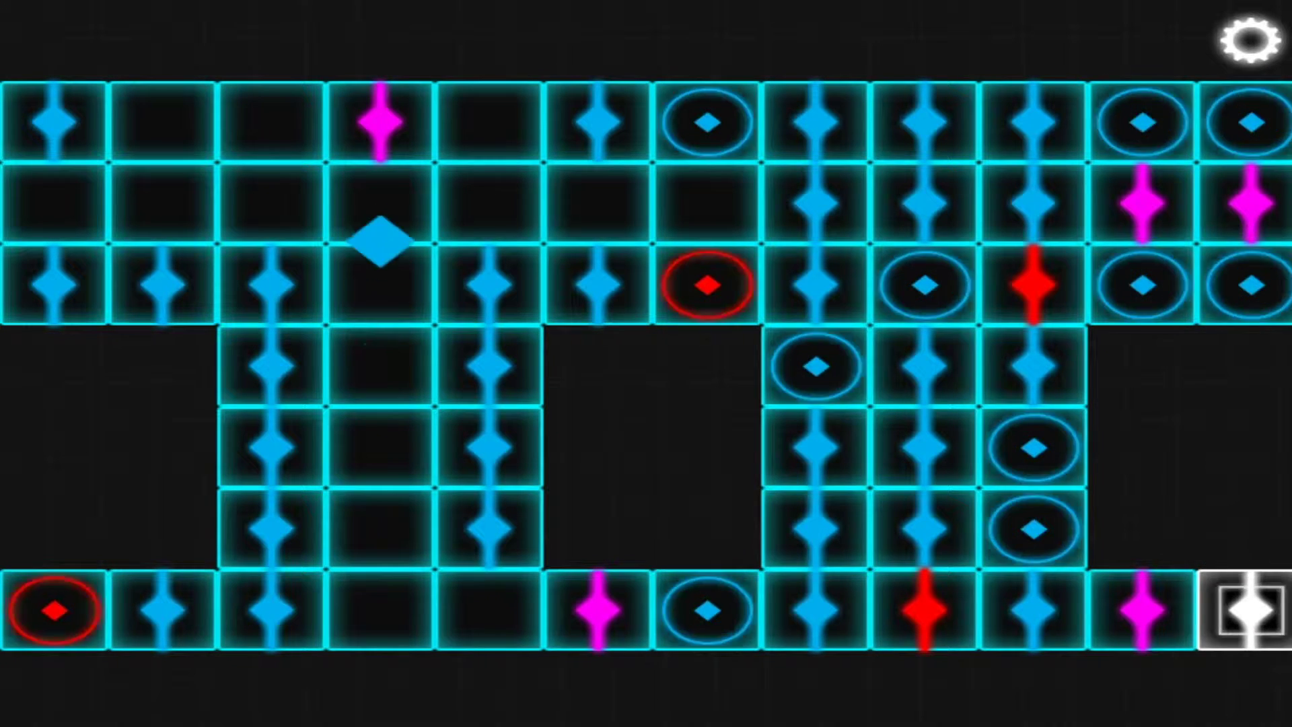
key("Right")
key("Down")
key("Up")
key("Left")
key("Down")
key("Right")
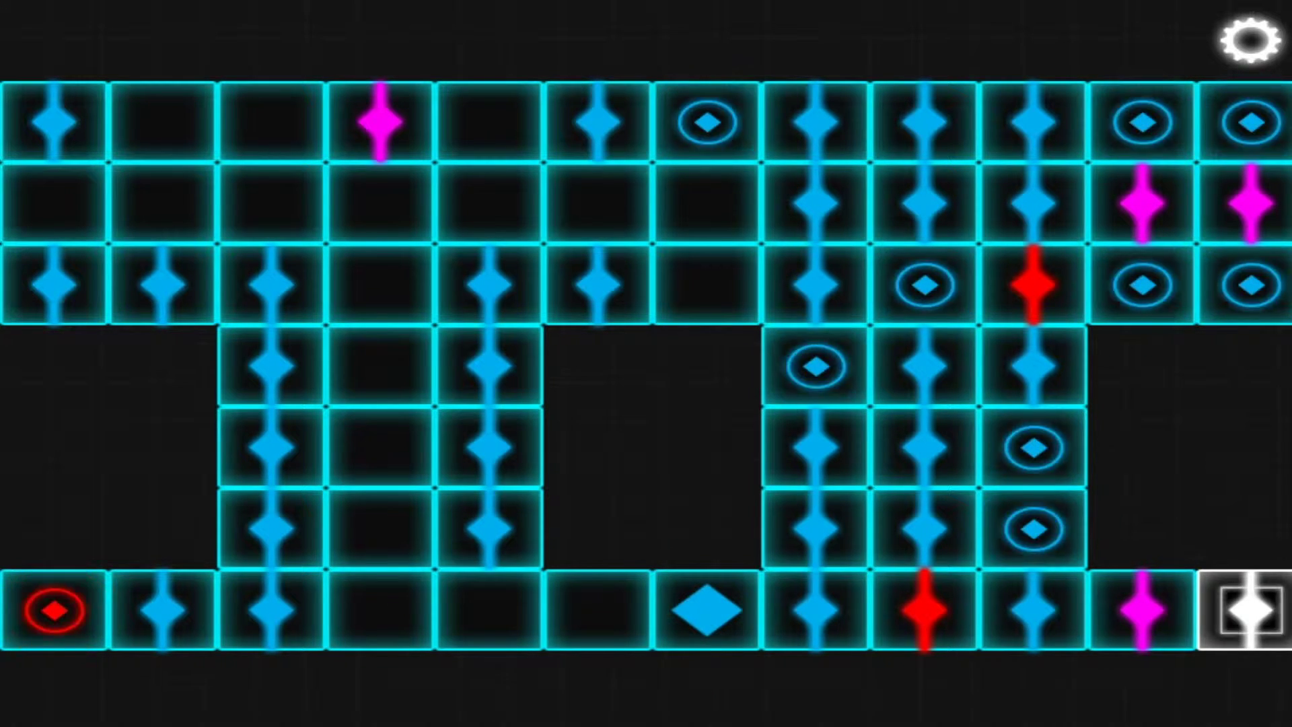
key("Left")
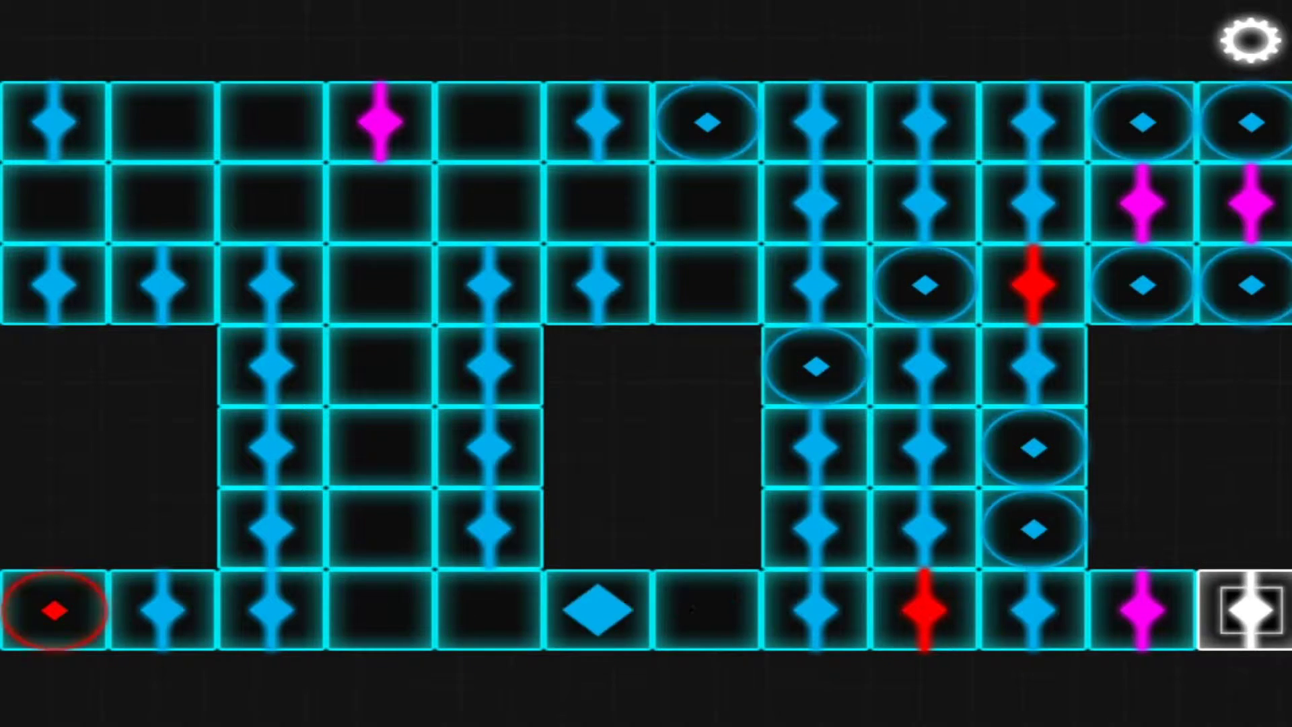
Collect the column-nine dot in row three and return down column four.
key("Up")
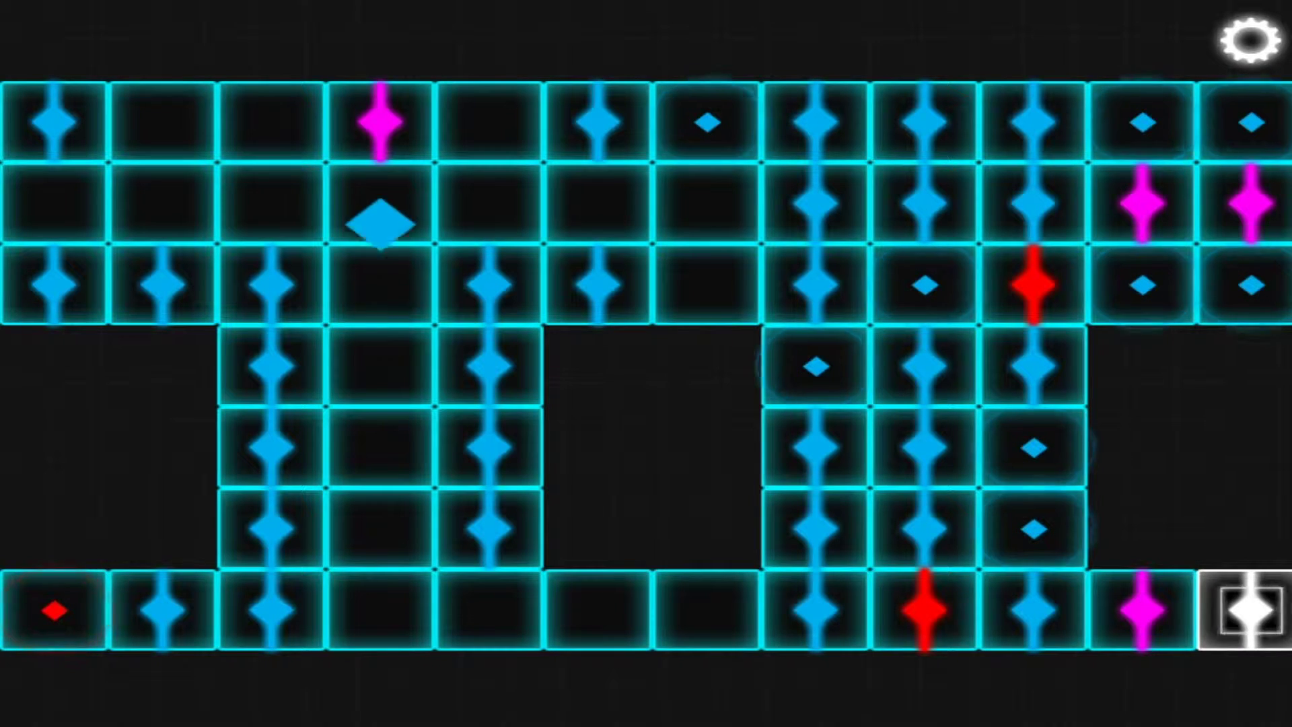
key("Right")
key("Down")
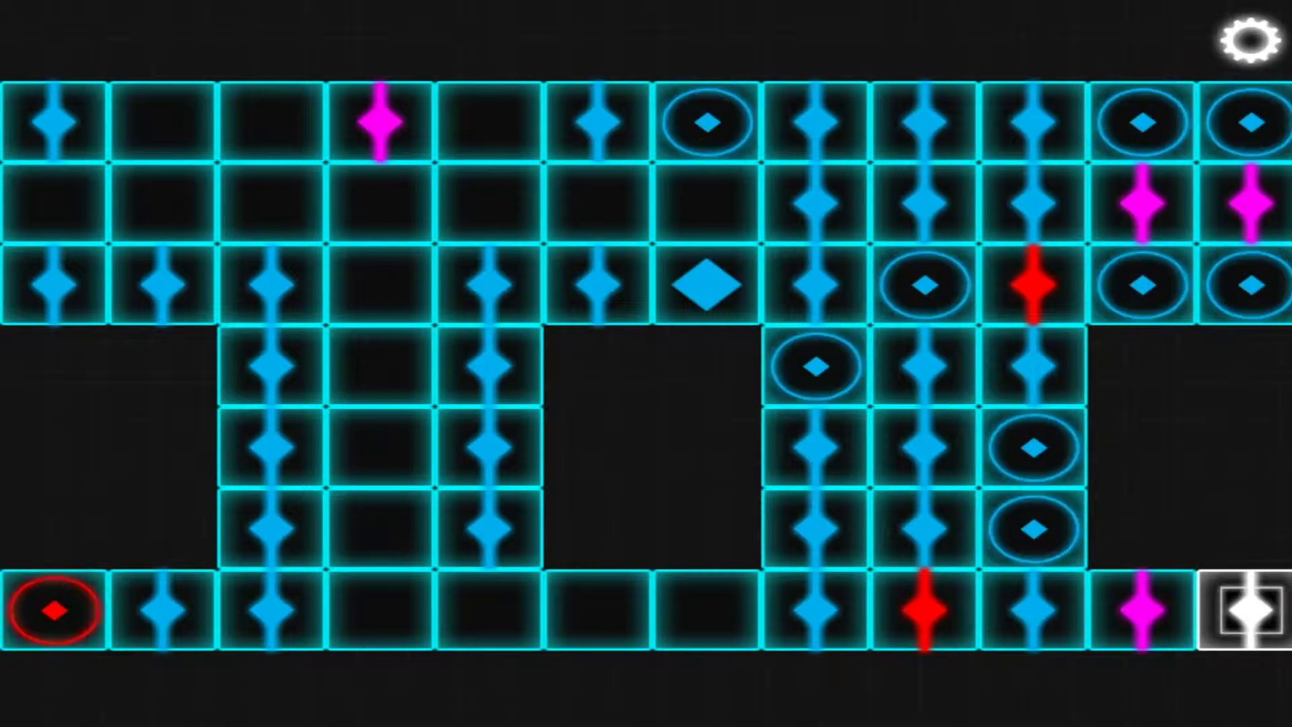
key("Right")
key("Right")
key("Left")
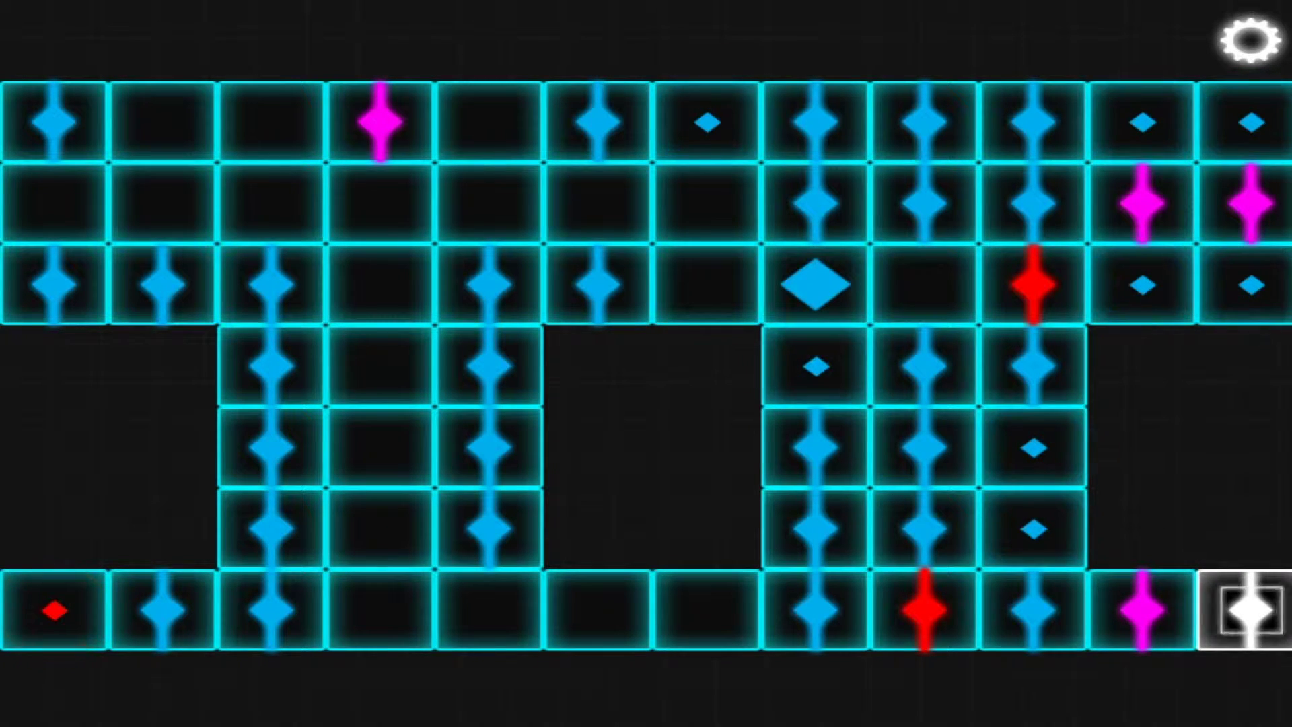
key("Left")
key("Up")
key("Left")
key("Down")
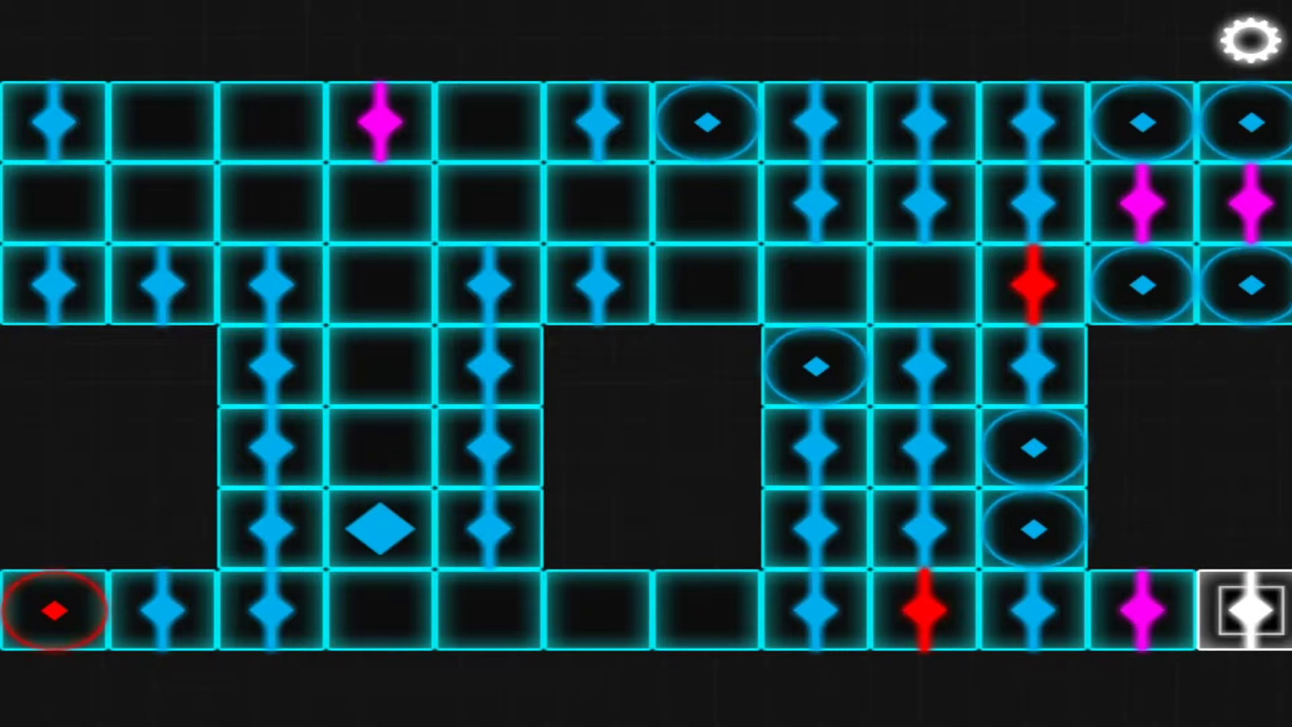
Loop the diamond along the bottom row, up to row one, and back down column four.
key("Right")
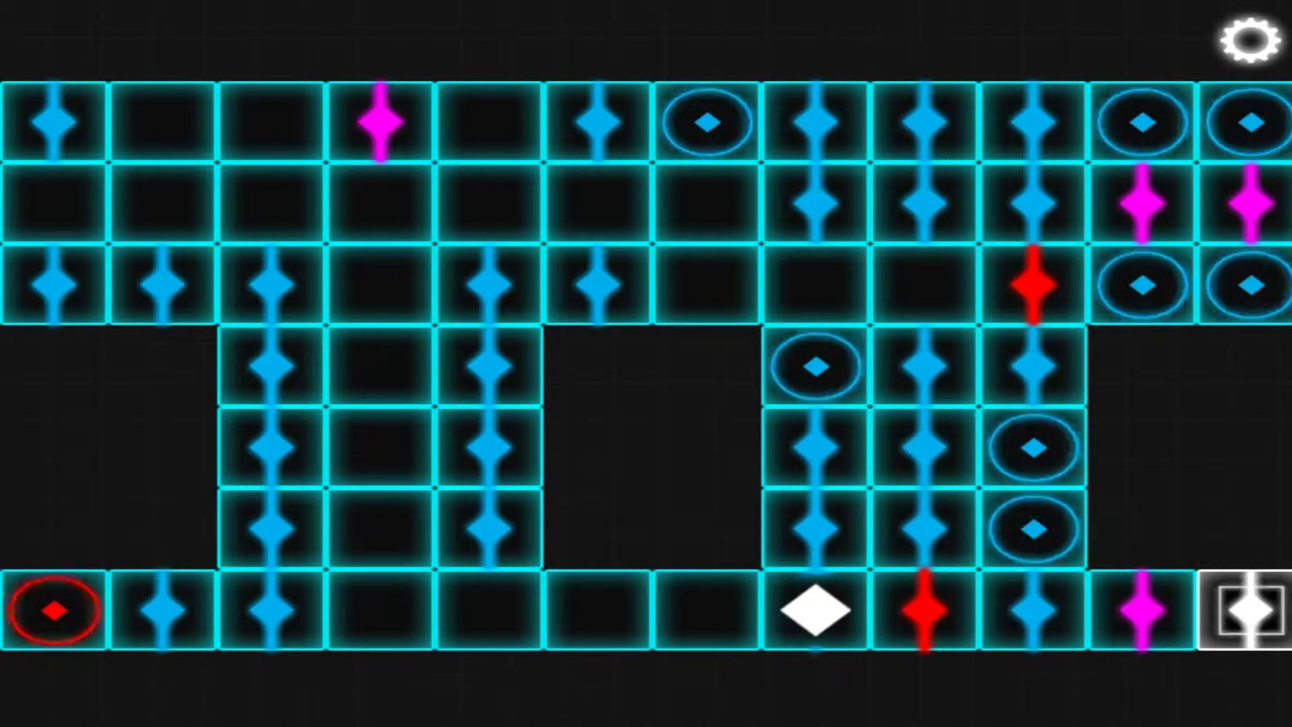
key("Left")
key("Up")
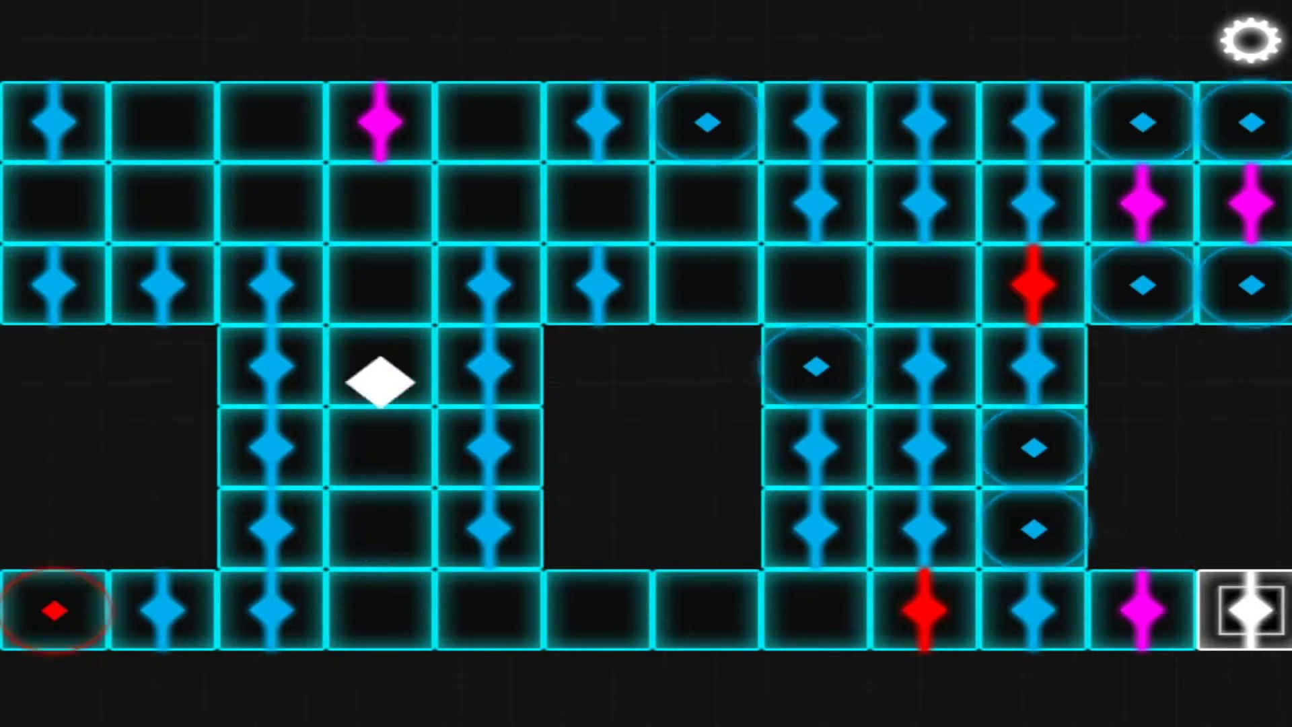
key("Right")
key("Up")
key("Down")
key("Left")
key("Down")
key("Right")
key("Left")
key("Right")
Nudge the diamond back and forth between columns four and five on the bottom row.
key("Left")
key("Right")
key("Left")
key("Right")
key("Left")
key("Right")
key("Left")
key("Right")
key("Left")
key("Right")
key("Left")
key("Right")
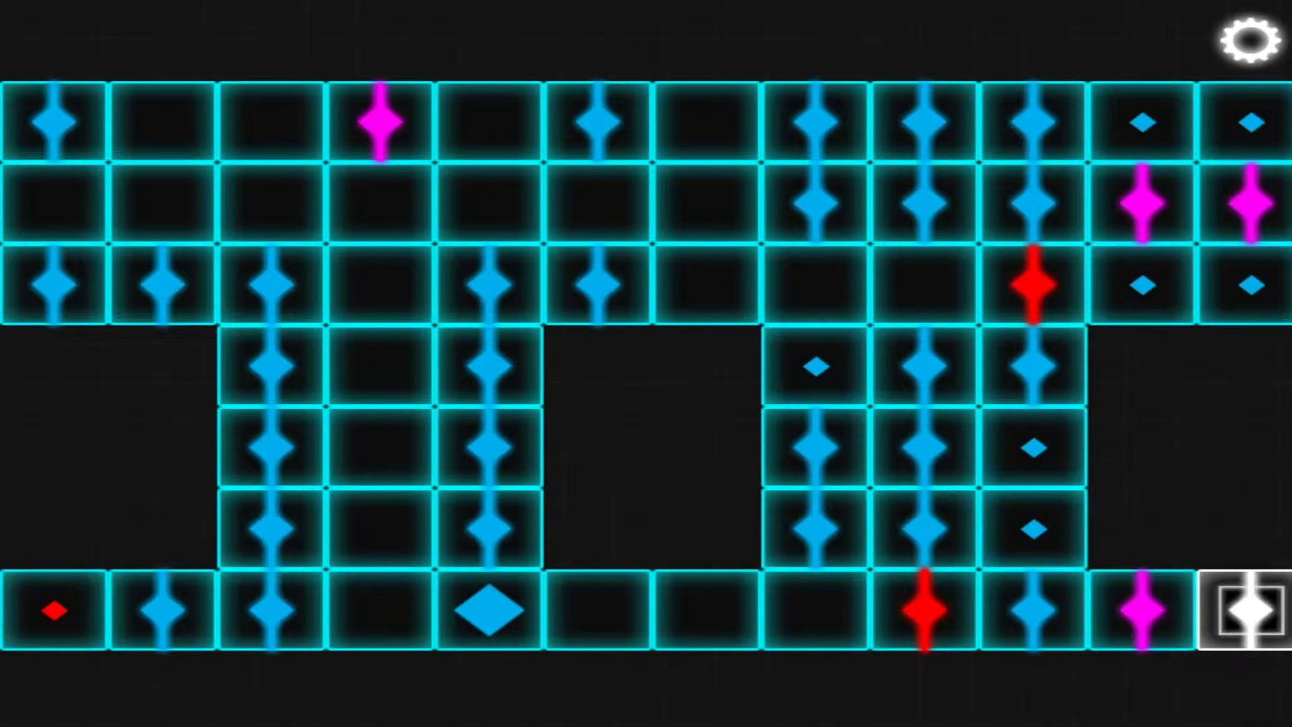
key("Left")
key("Right")
key("Left")
key("Right")
Deliver the blue diamond to the column-eight ring, then stop at row two, column six.
key("Right")
key("Up")
key("Right")
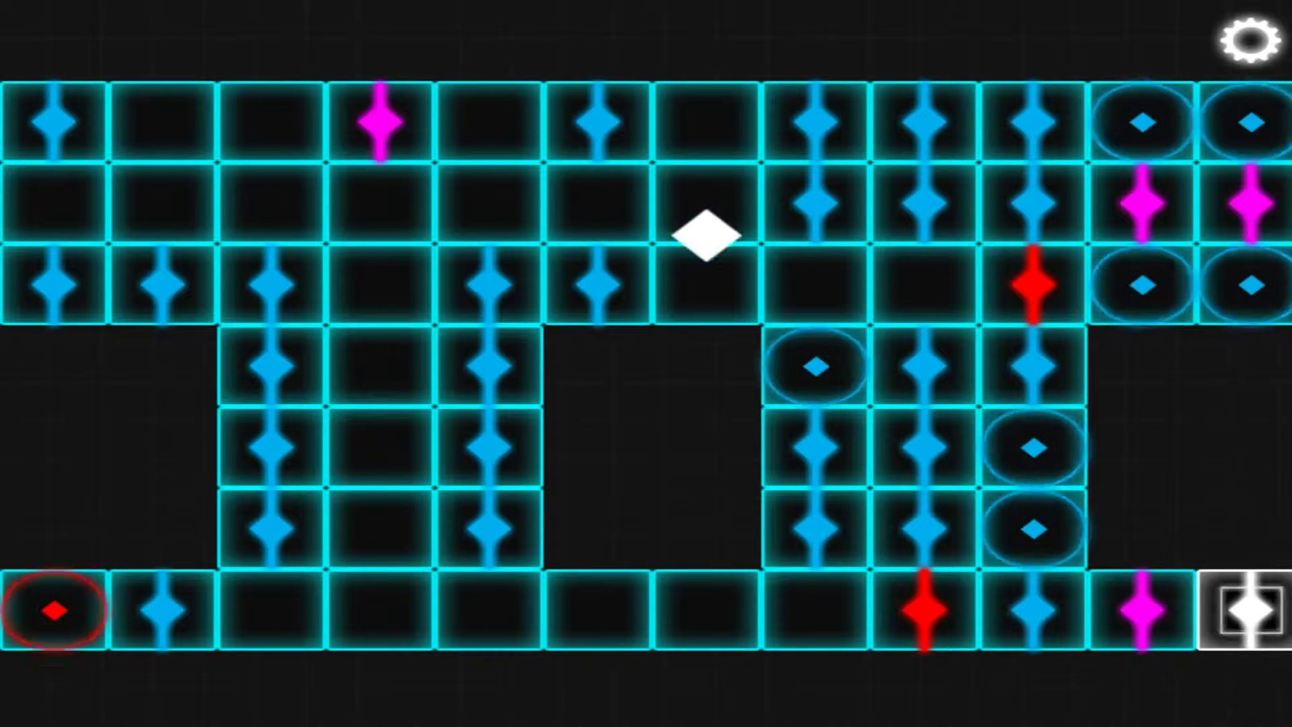
key("Left")
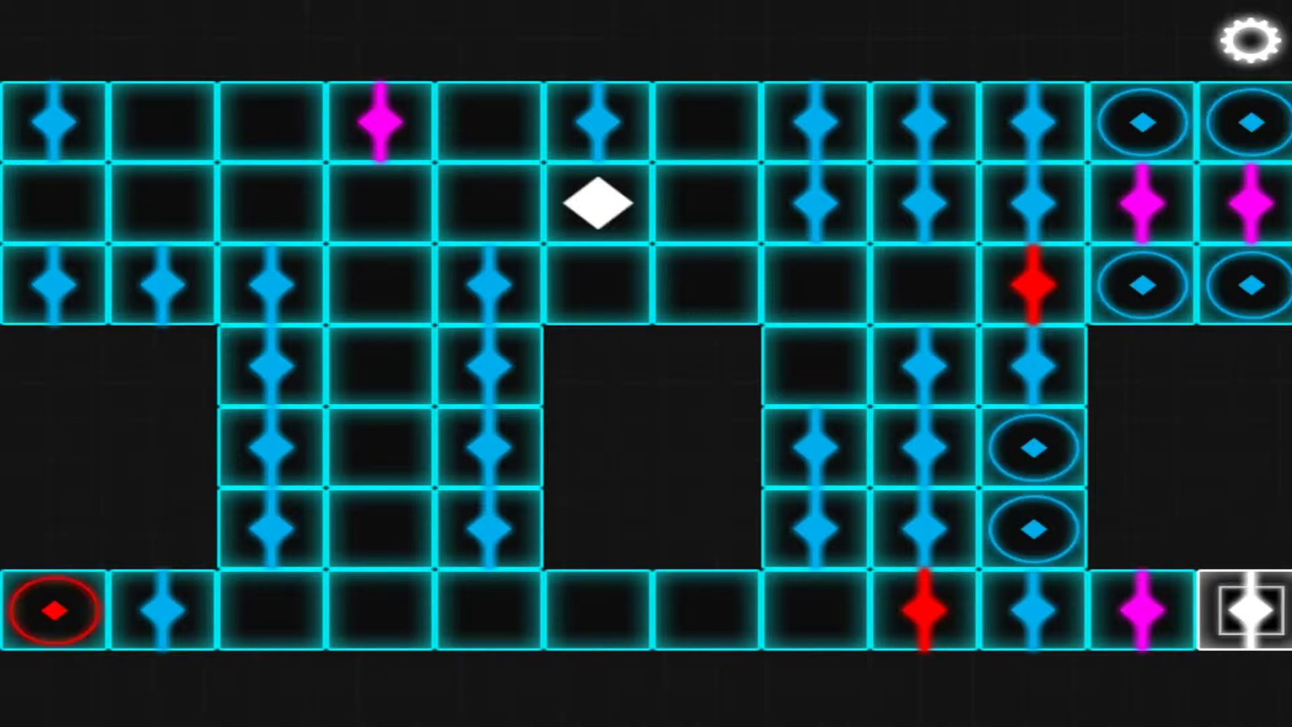
Pause the large blue level and restart it from the beginning with Escape, then R.
key("Escape")
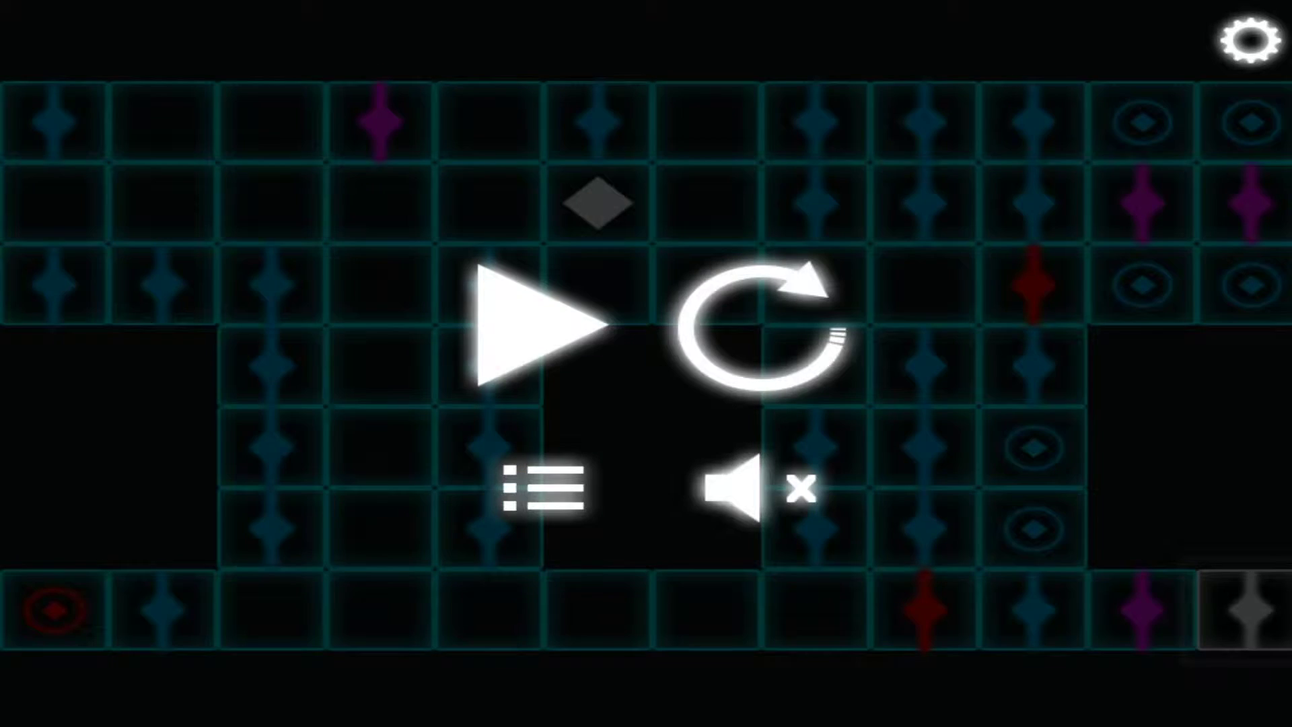
key("r")
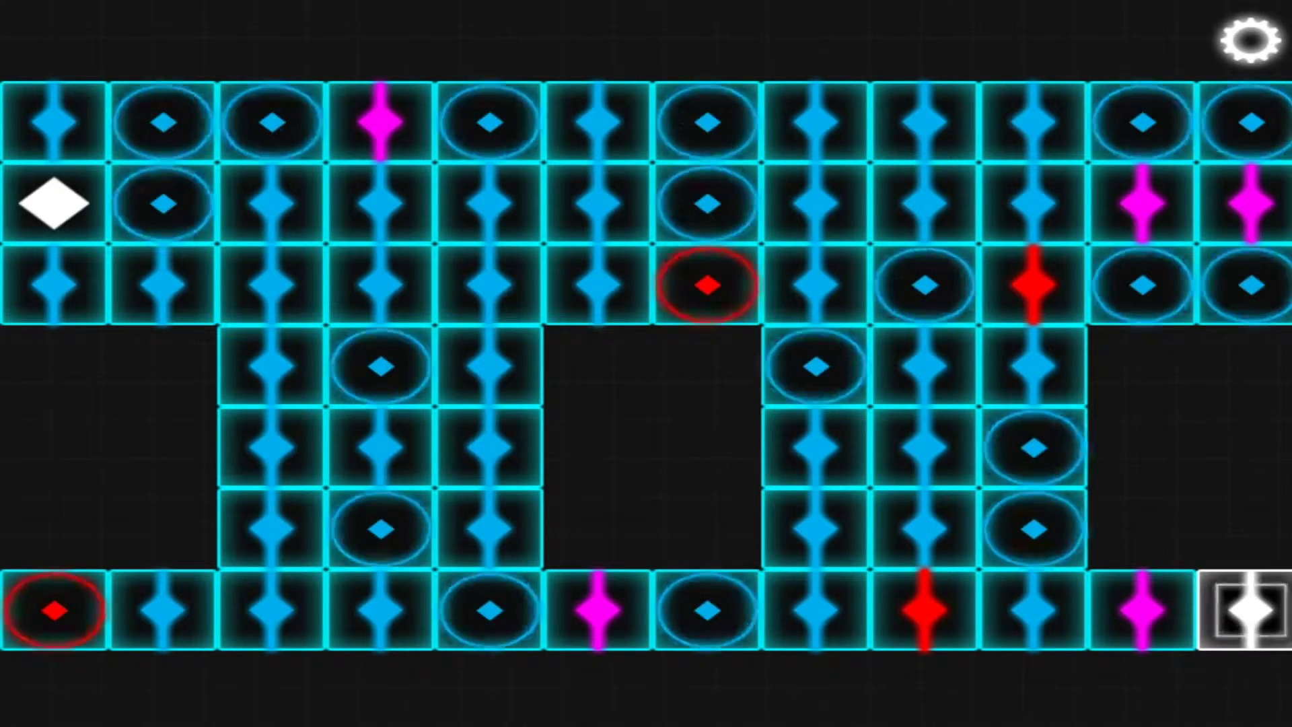
Move the diamond right from the start and collect the dot in column five.
key("Right")
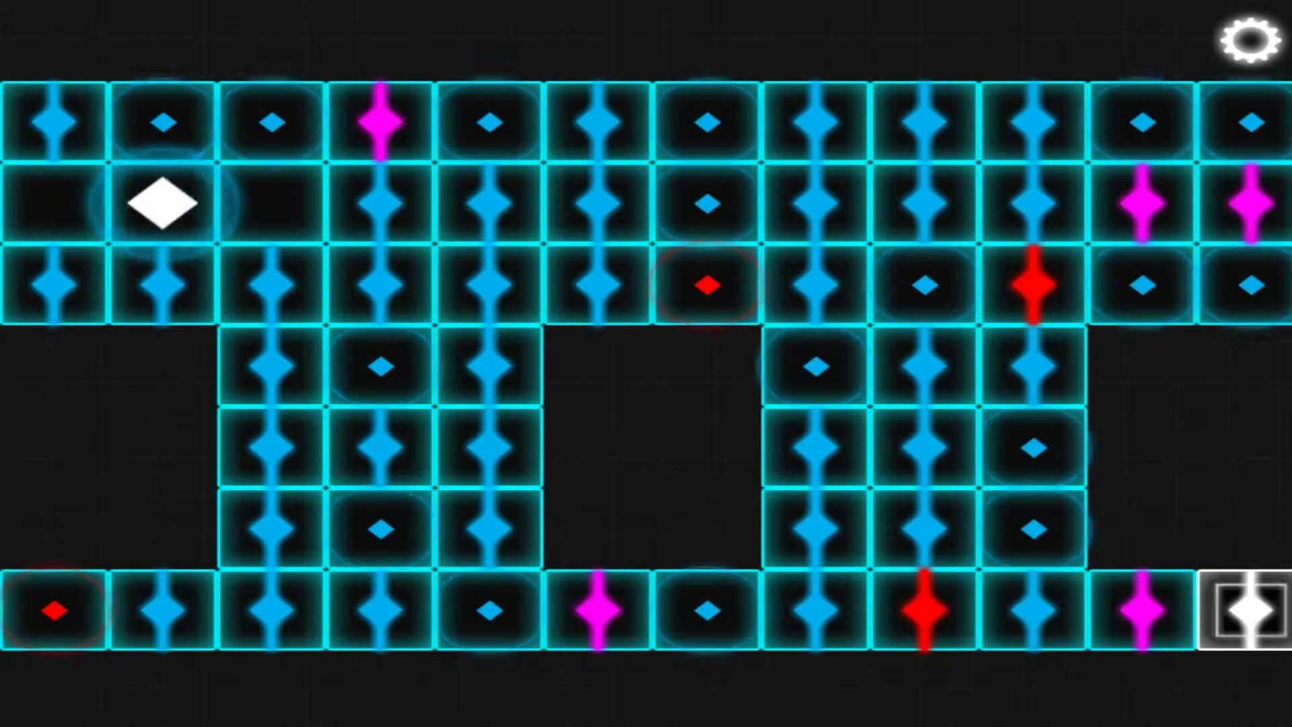
key("Up")
key("Right")
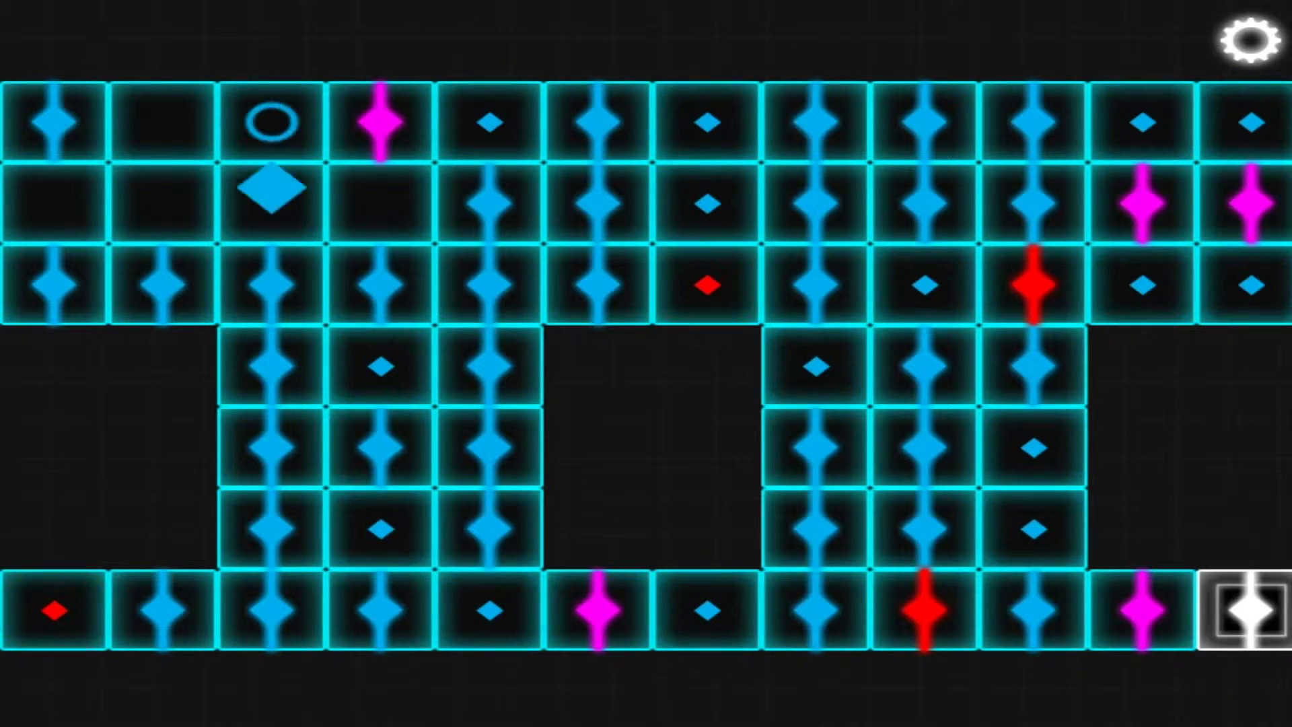
key("Right")
key("Up")
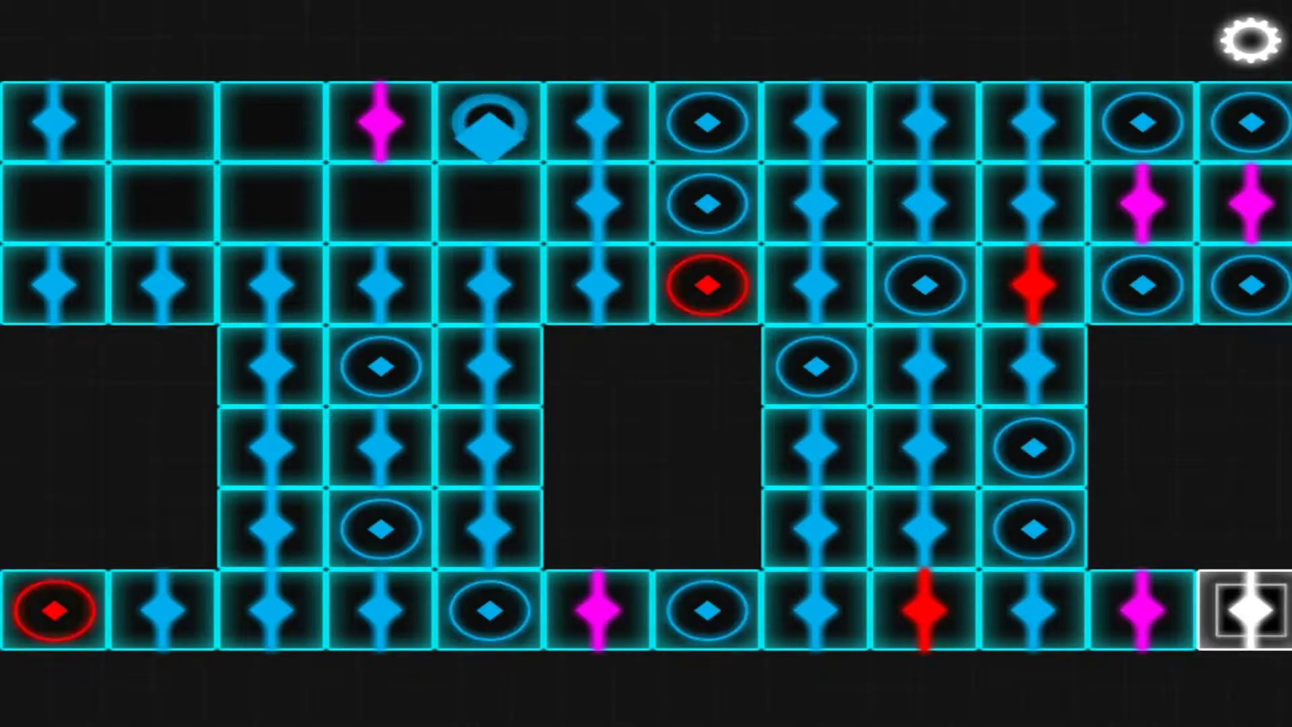
key("Right")
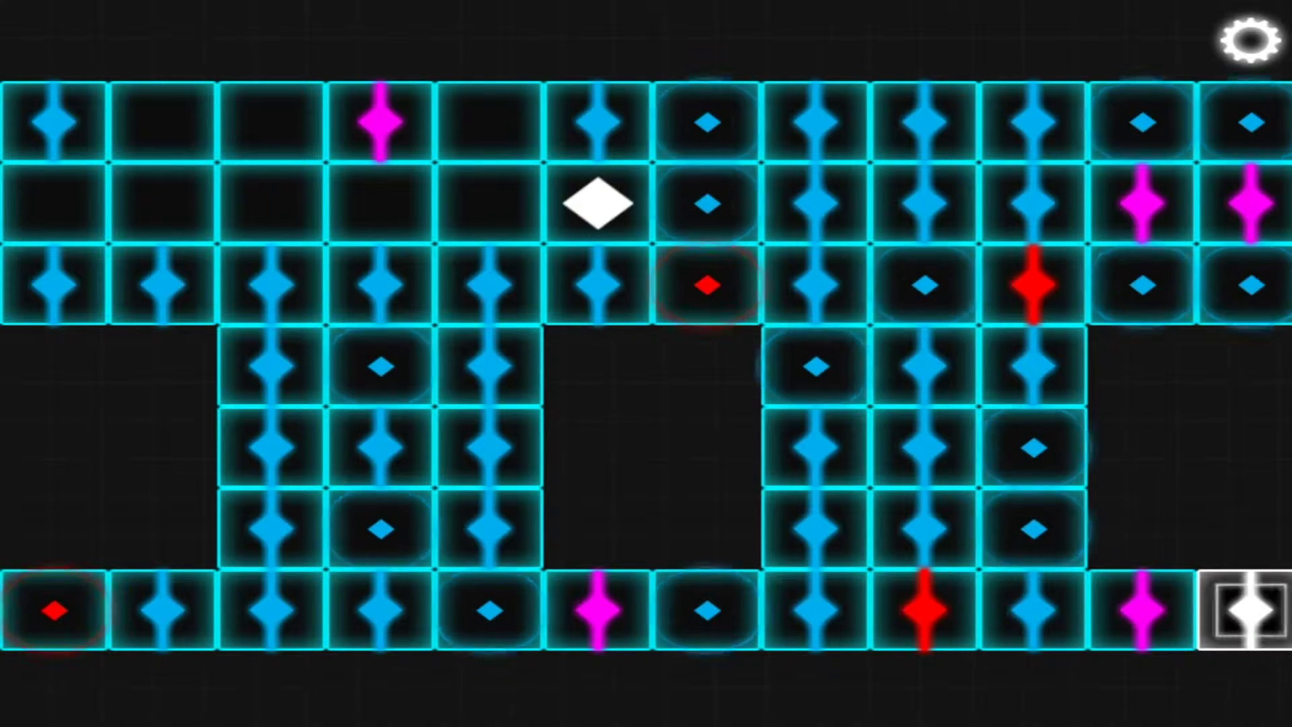
Collect the two blue dots in column eight and settle the diamond in row three.
key("Right")
key("Up")
key("Down")
key("Right")
key("Down")
key("Right")
key("Left")
key("Right")
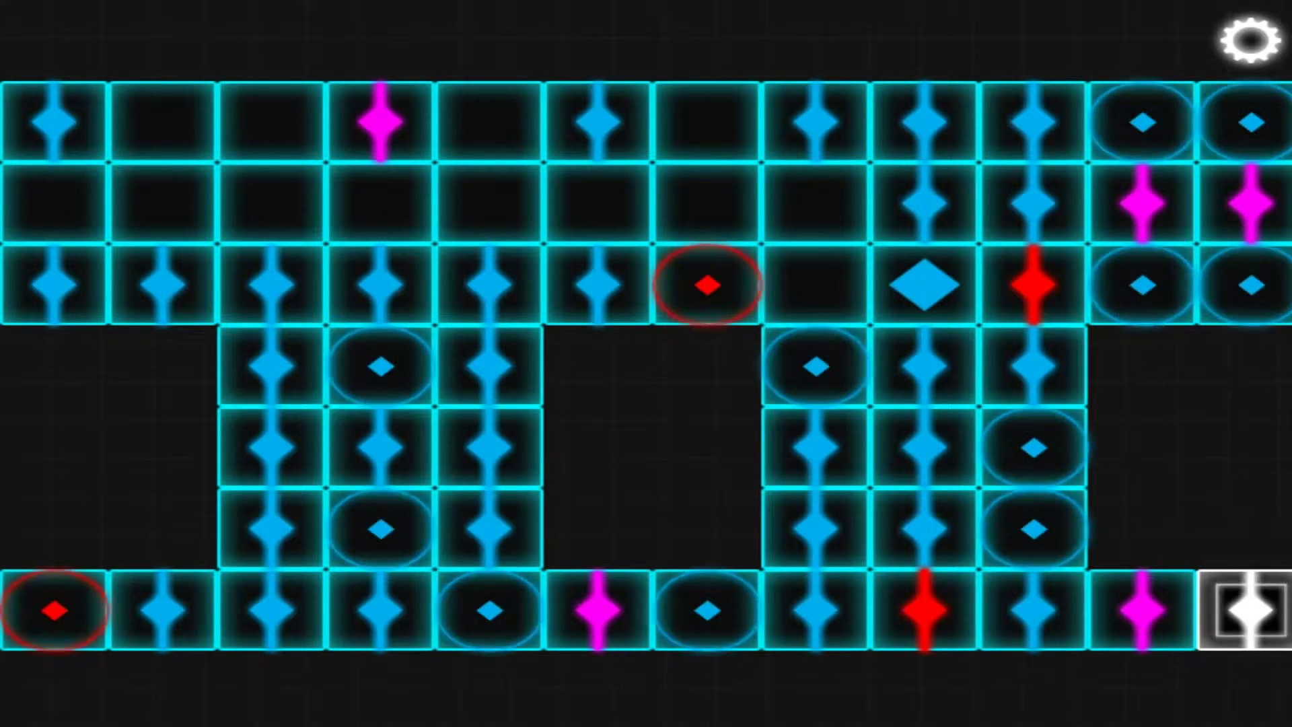
Route the diamond along row two and pick up the red dot, turning it red.
key("Left")
key("Up")
key("Left")
key("Down")
key("Up")
key("Right")
key("Down")
key("Right")
key("Right")
key("Right")
Consume the ring cell and slide the red diamond down and back up.
key("Left")
key("Down")
key("Down")
key("Down")
key("Down")
key("Up")
key("Up")
key("Up")
key("Up")
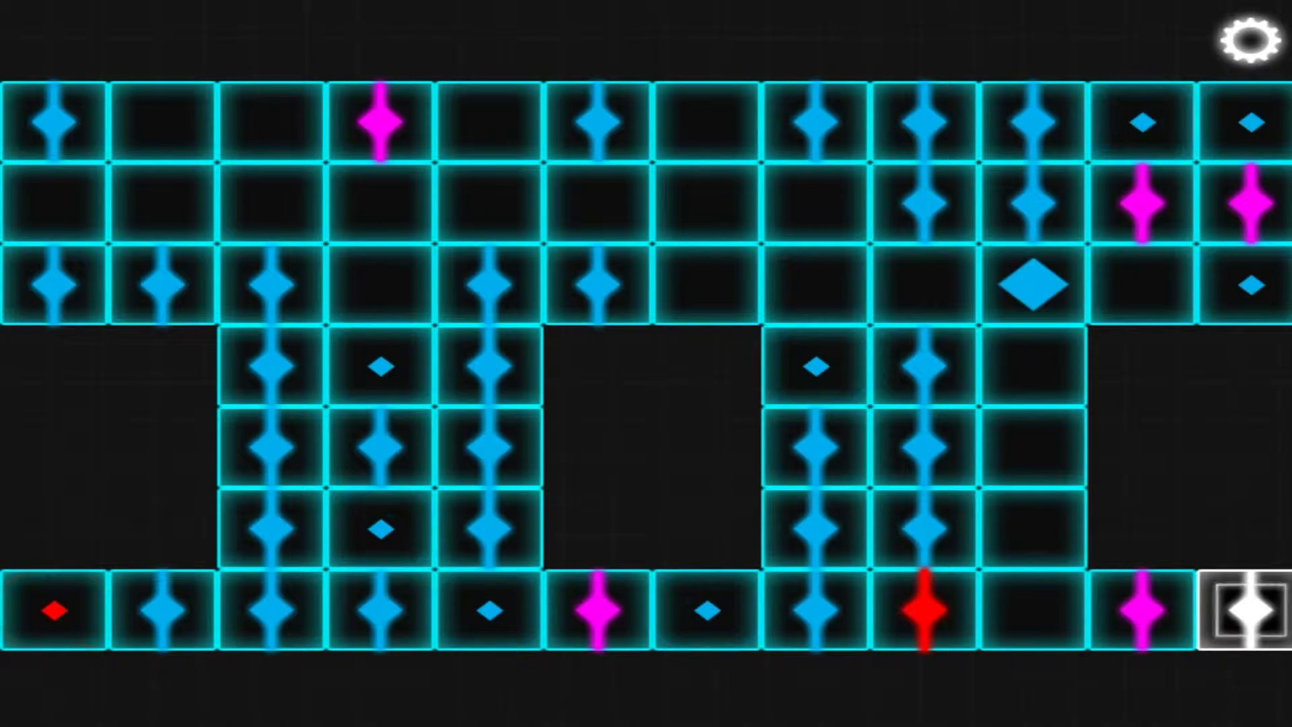
Steer the diamond left to the middle and down to the bottom row.
key("Left")
key("Left")
key("Left")
key("Up")
key("Left")
key("Left")
key("Left")
key("Down")
key("Down")
key("Down")
key("Up")
key("Down")
key("Down")
key("Down")
key("Down")
key("Left")
Collect the bottom-row blue dot and pick up red from the red dot.
key("Right")
key("Up")
key("Up")
key("Up")
key("Down")
key("Down")
key("Left")
key("Left")
key("Left")
key("Left")
key("Right")
key("Right")
key("Right")
key("Up")
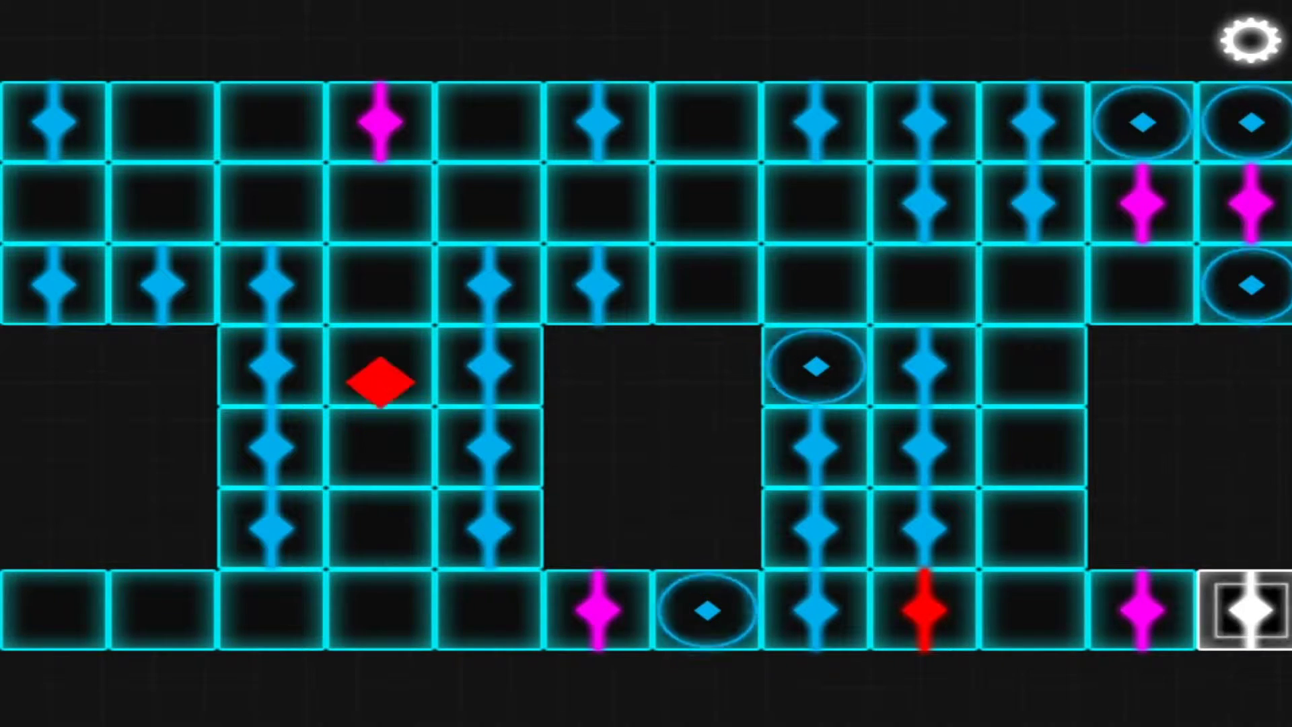
key("Up")
key("Up")
Carry the diamond up and right until it turns magenta, then into the white goal cell.
key("Right")
key("Right")
key("Right")
key("Right")
key("Down")
key("Right")
key("Right")
key("Right")
key("Right")
key("Left")
key("Left")
key("Down")
key("Down")
key("Down")
key("Right")
key("Right")
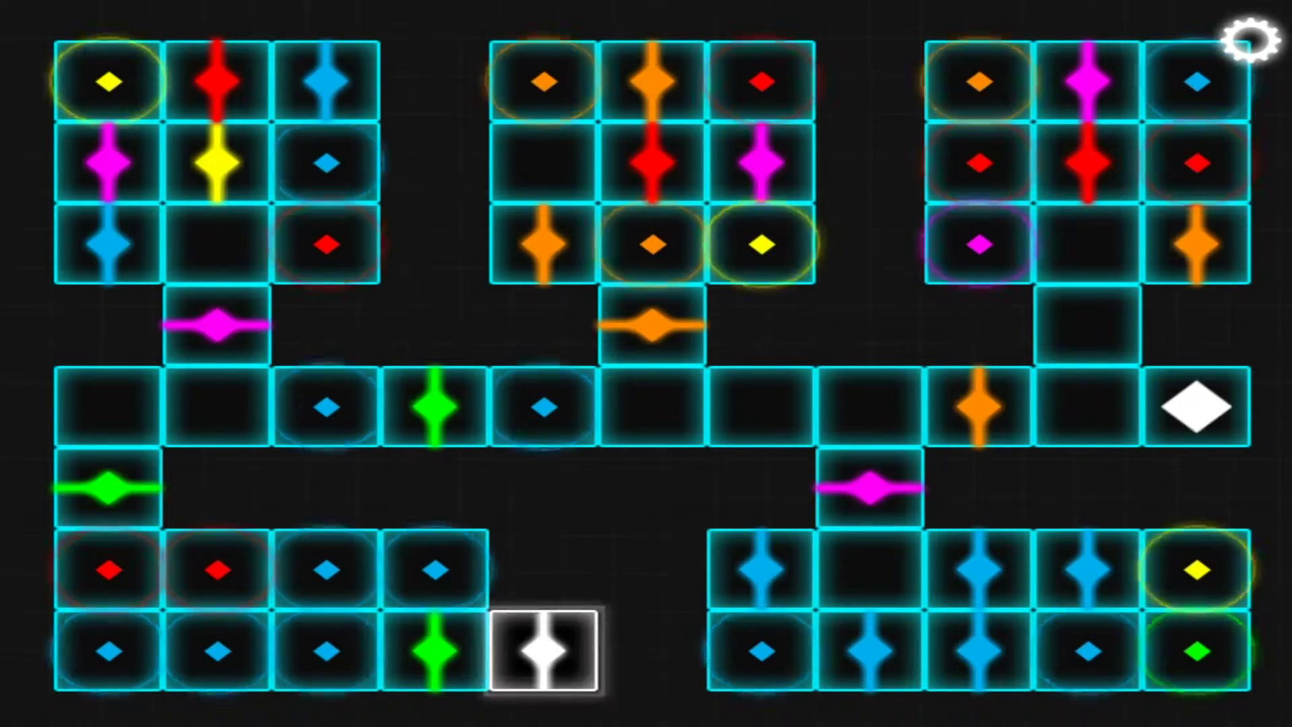
Turn the diamond orange in the top-right block and deliver it to the orange marker.
key("Left")
key("Up")
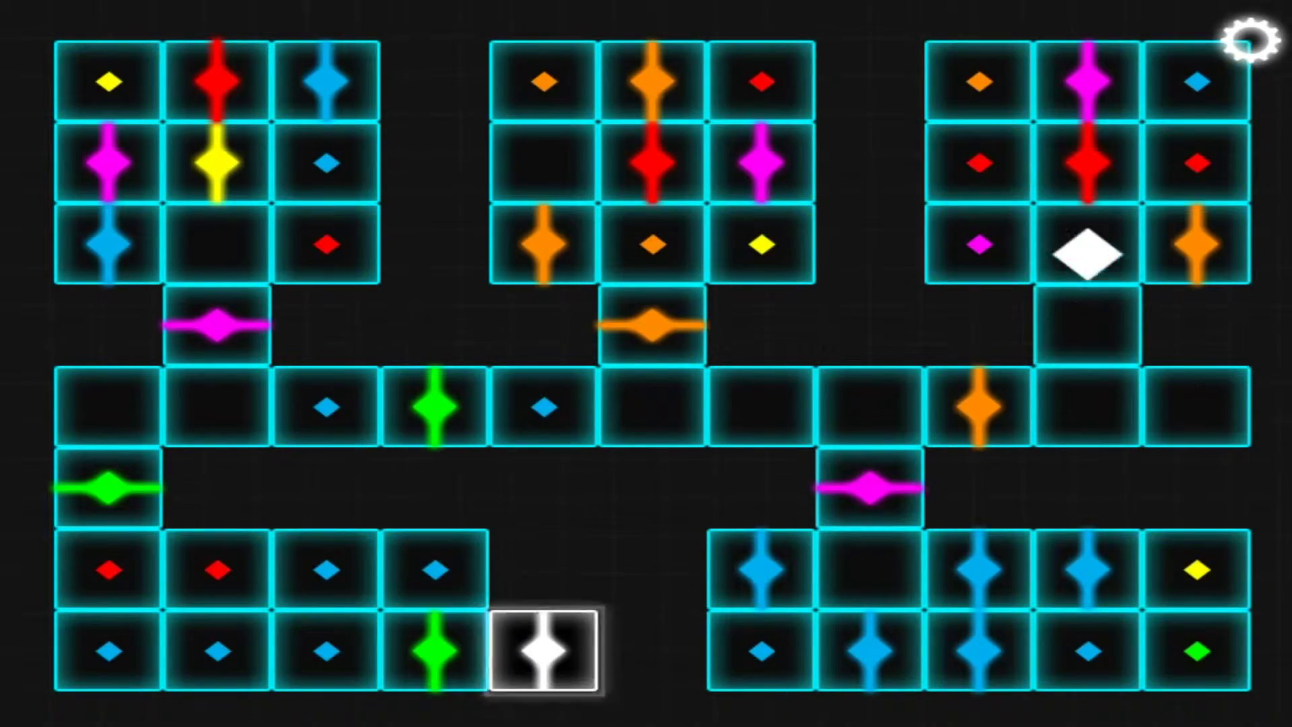
key("Left")
key("Up")
key("Down")
key("Right")
key("Down")
key("Left")
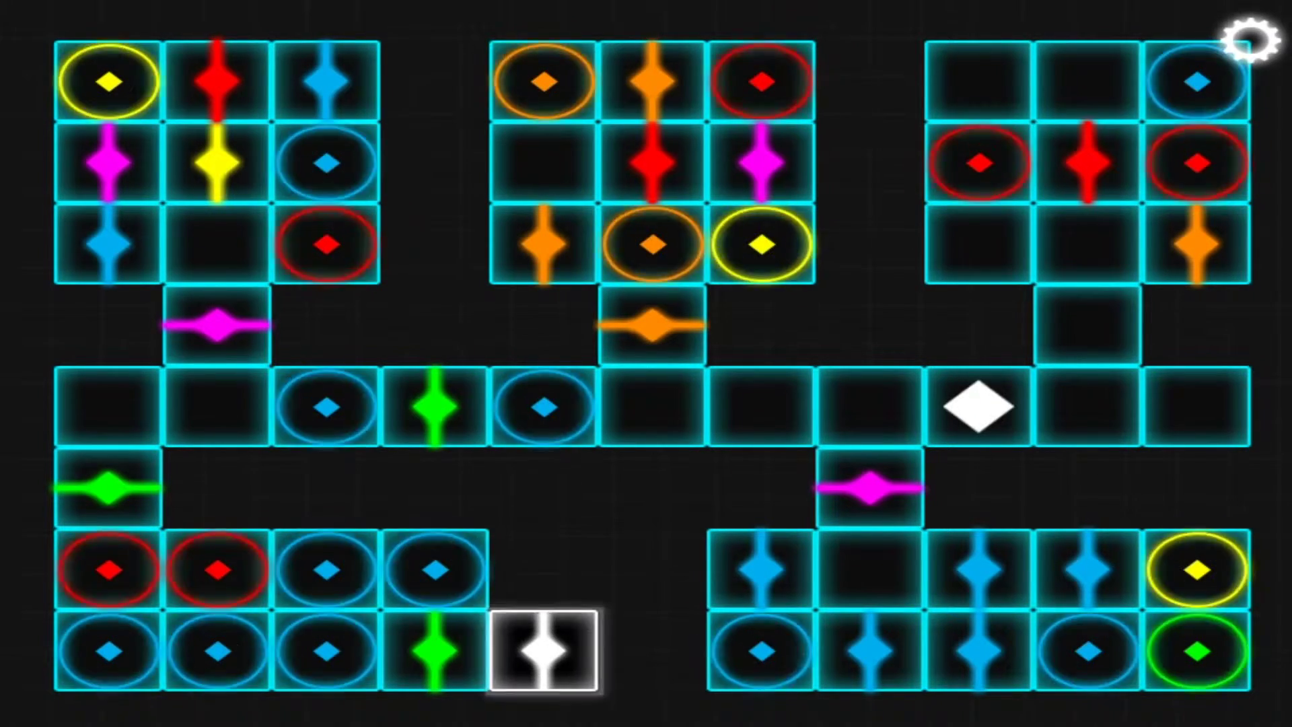
Pick up red, slide it along the middle row to turn magenta, and deliver it below.
key("Right")
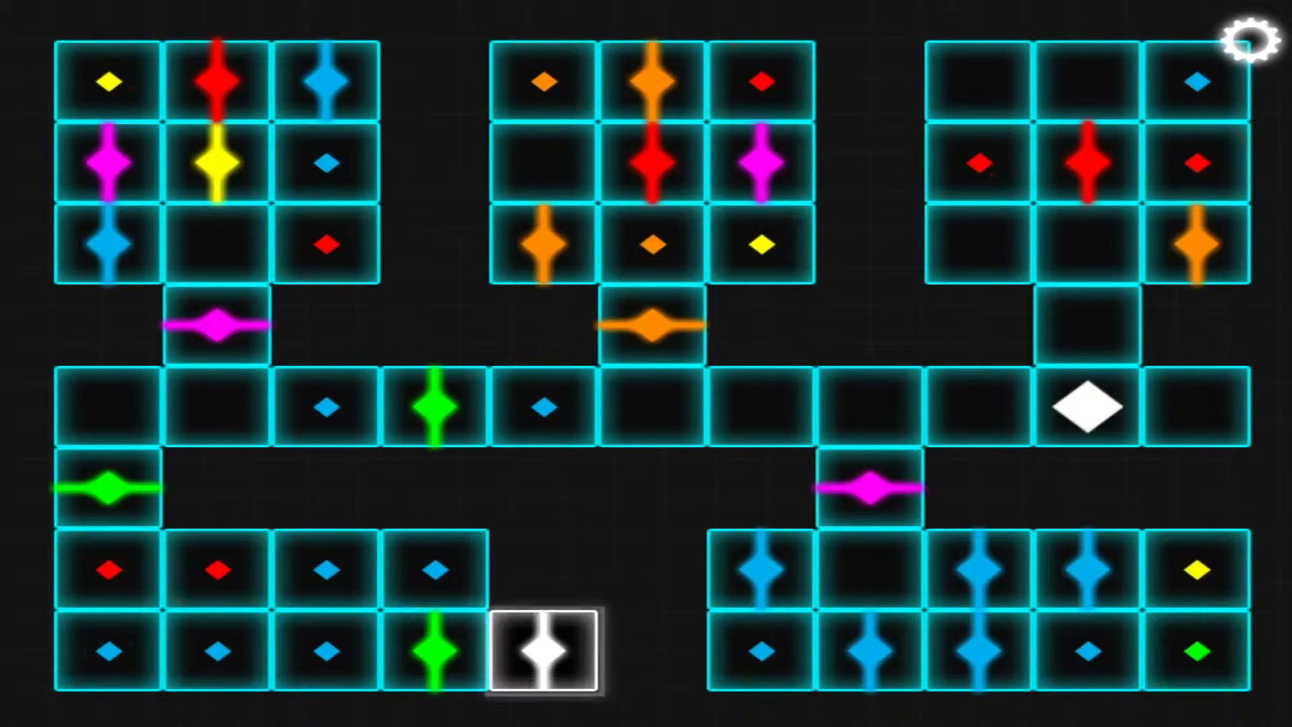
key("Up")
key("Left")
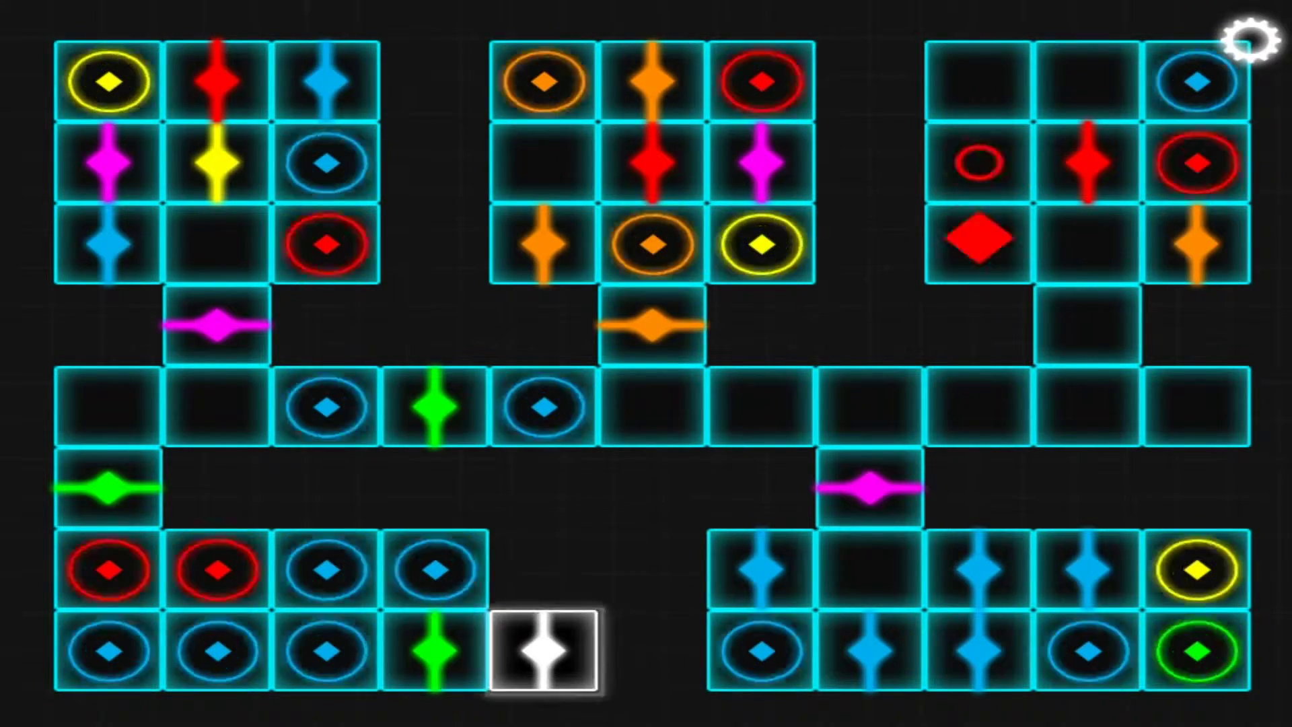
key("Right")
key("Down")
key("Left")
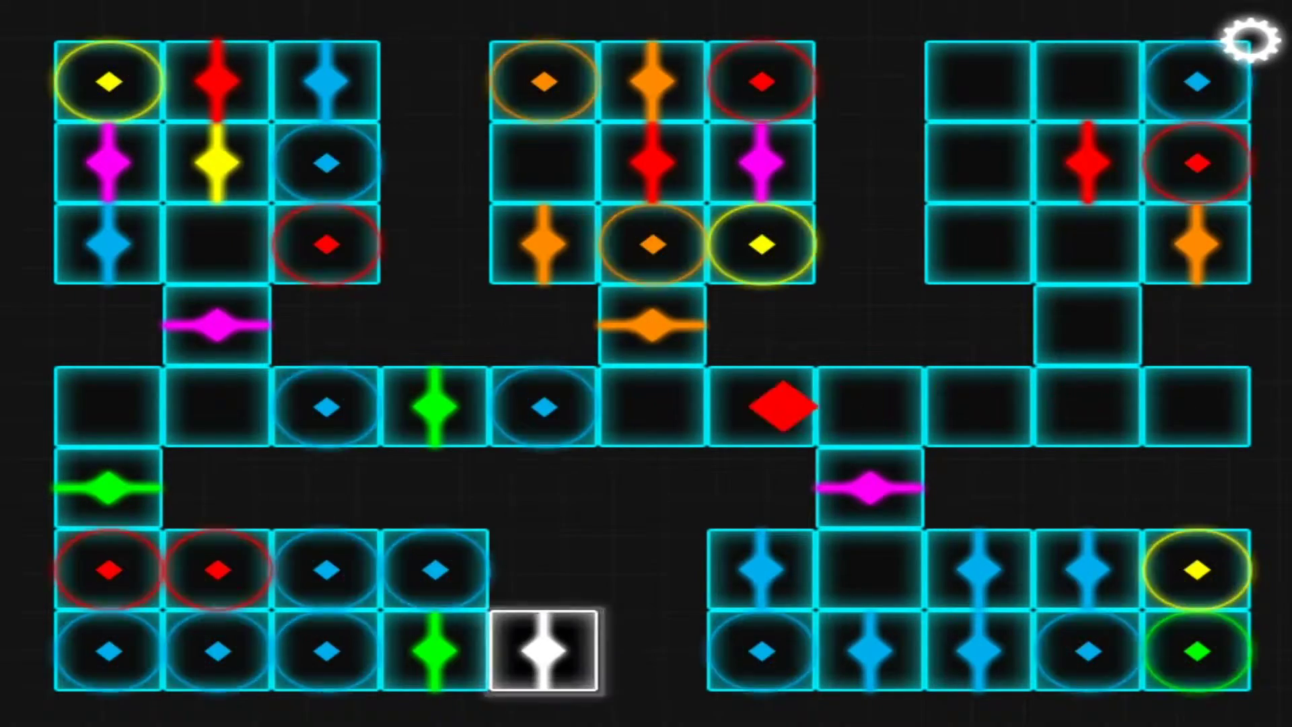
key("Right")
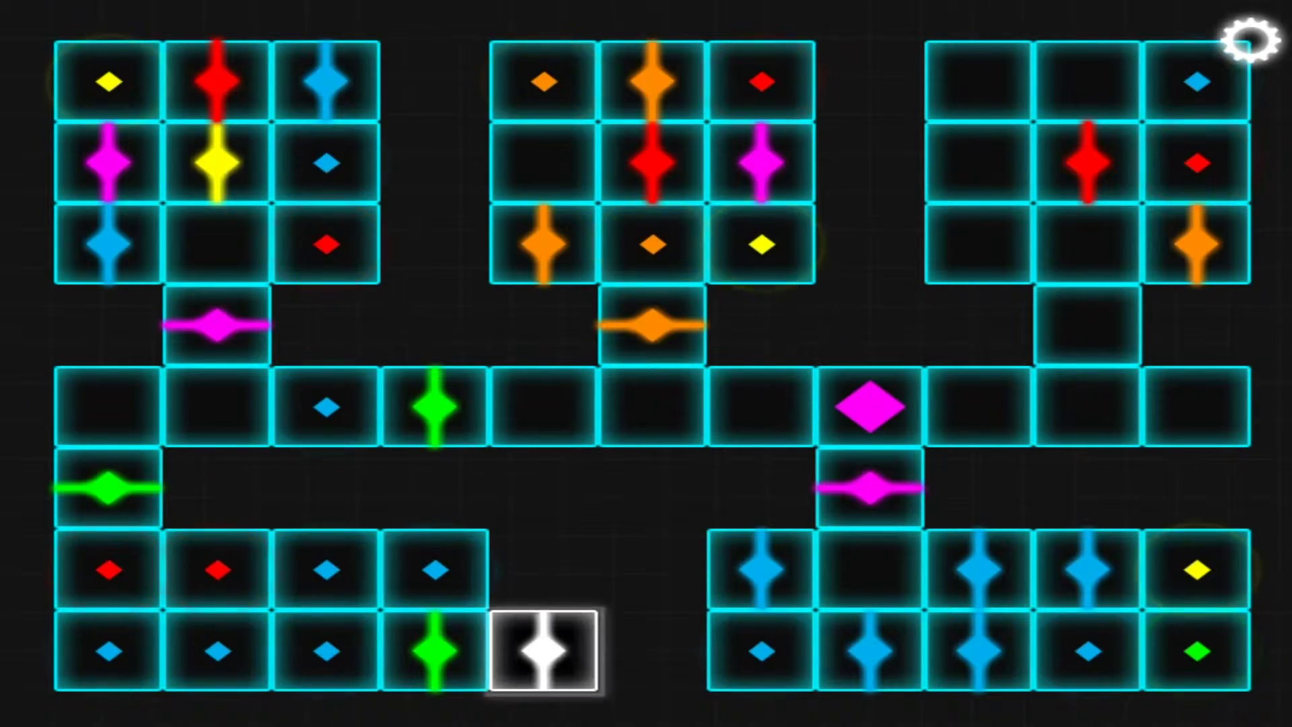
key("Down")
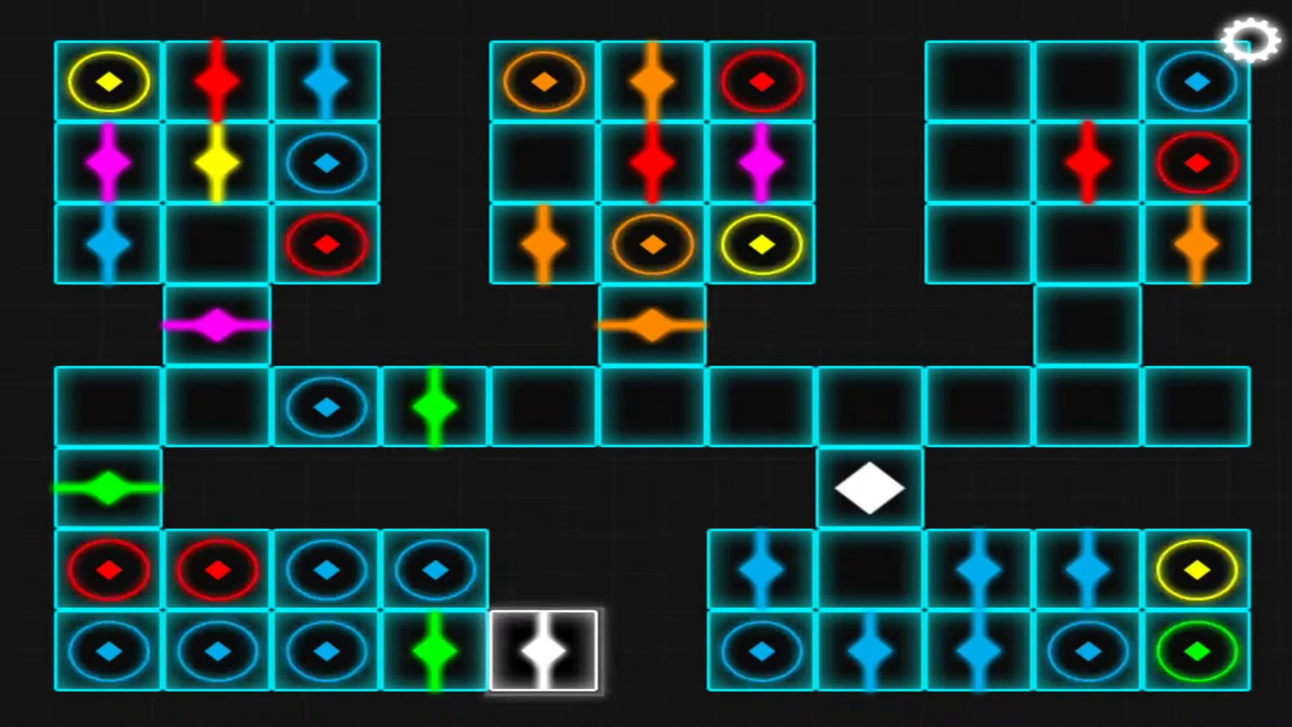
key("Up")
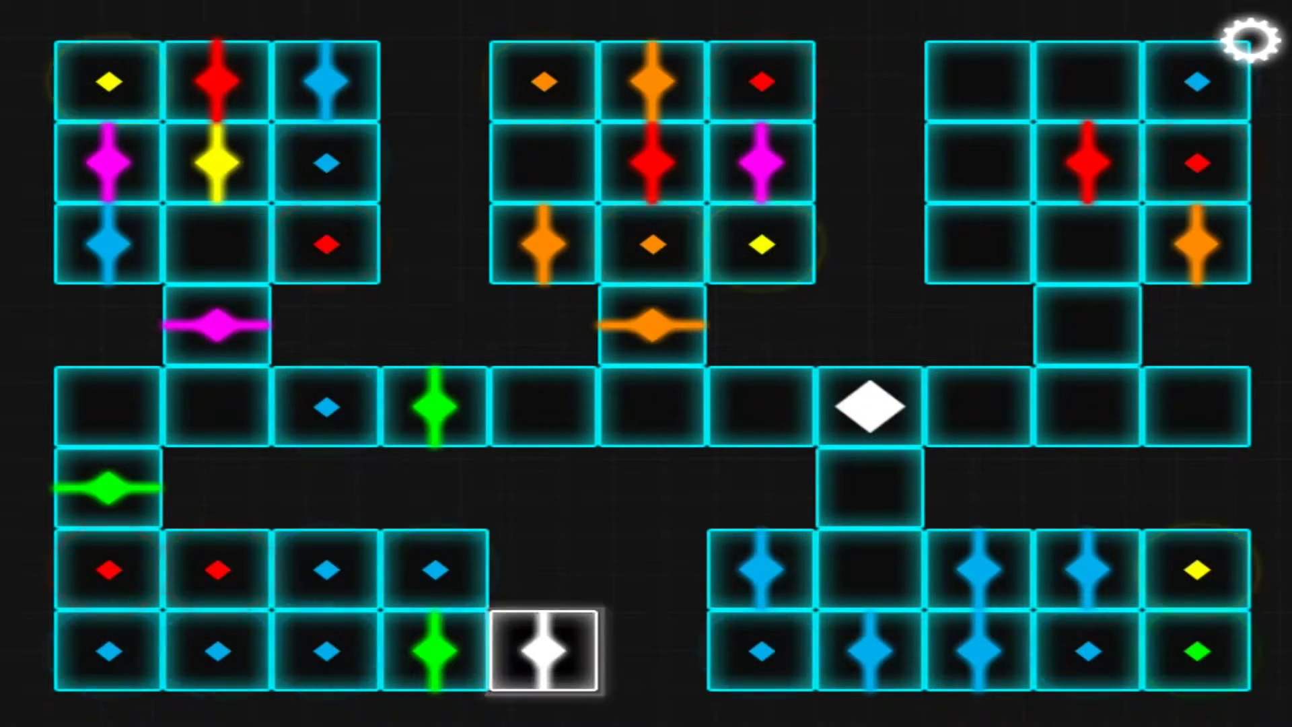
Restart the cluster level from the pause menu and head into the top-right block.
key("Escape")
left_click(756, 324)
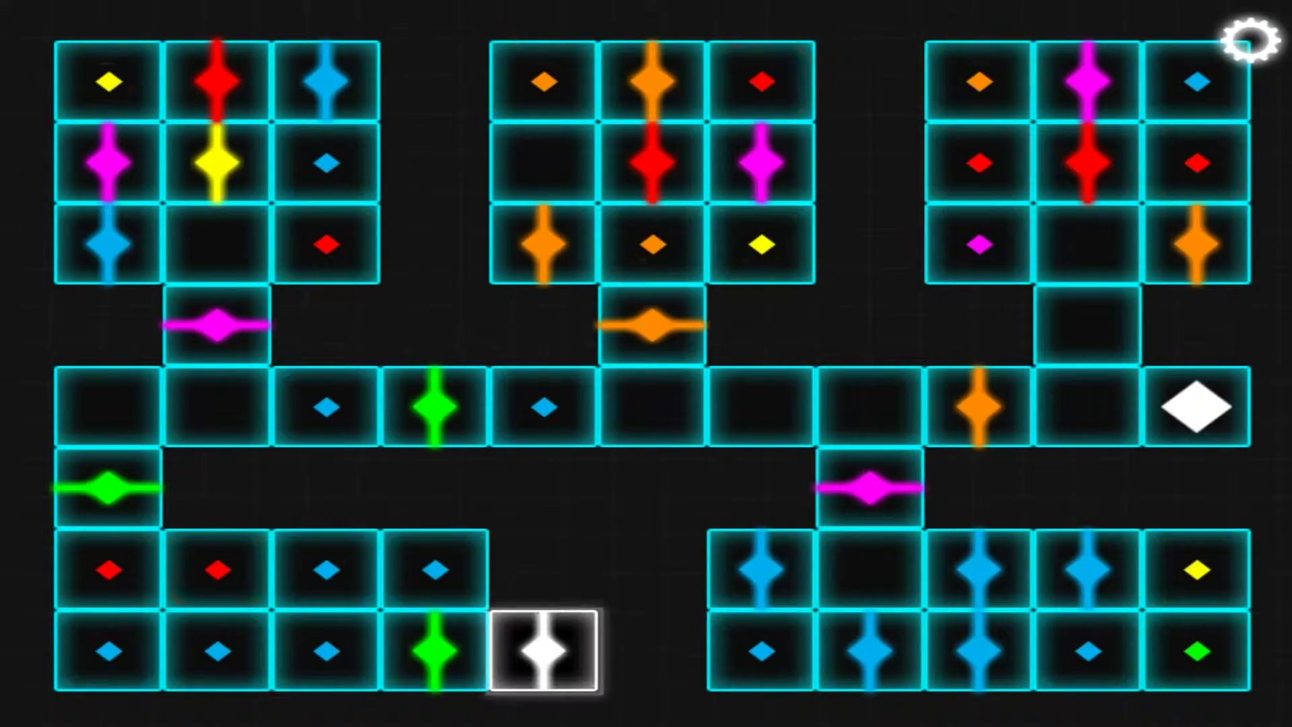
key("Left")
key("Up")
key("Up")
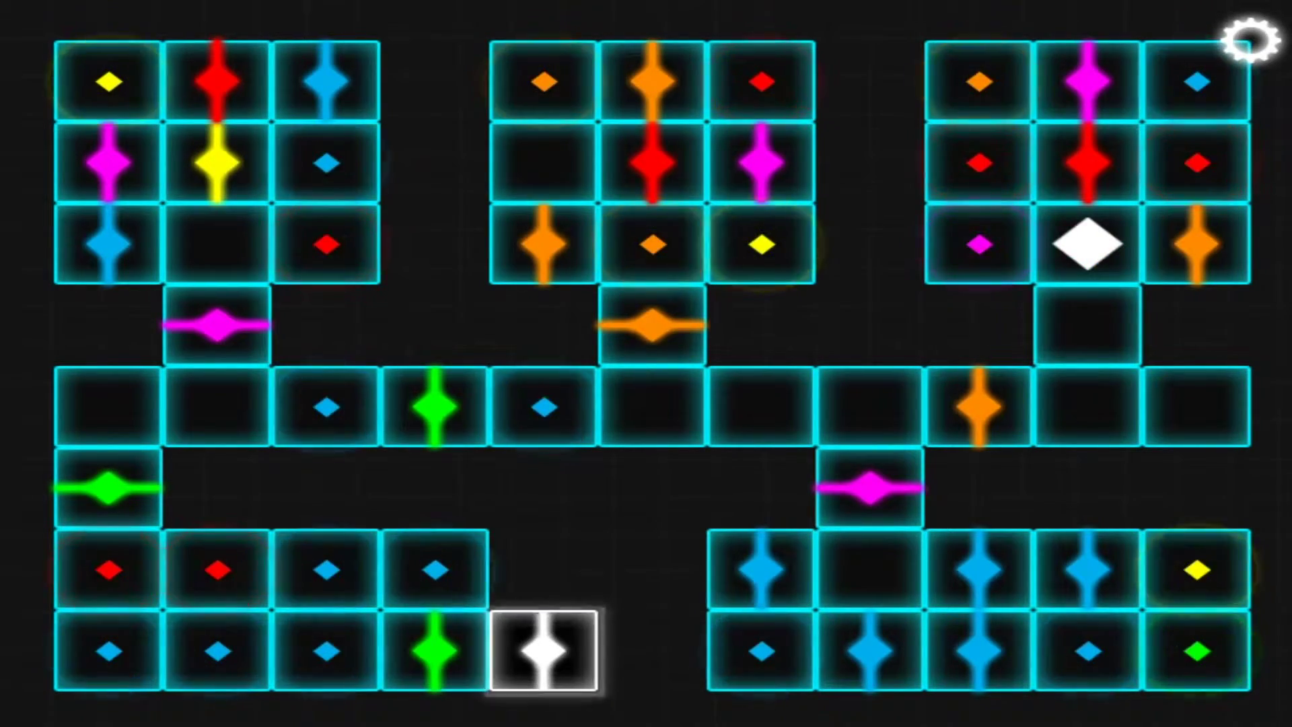
Collect colours to turn the diamond orange and deliver it to the orange gate.
key("Left")
key("Up")
key("Right")
key("Left")
key("Down")
key("Right")
key("Down")
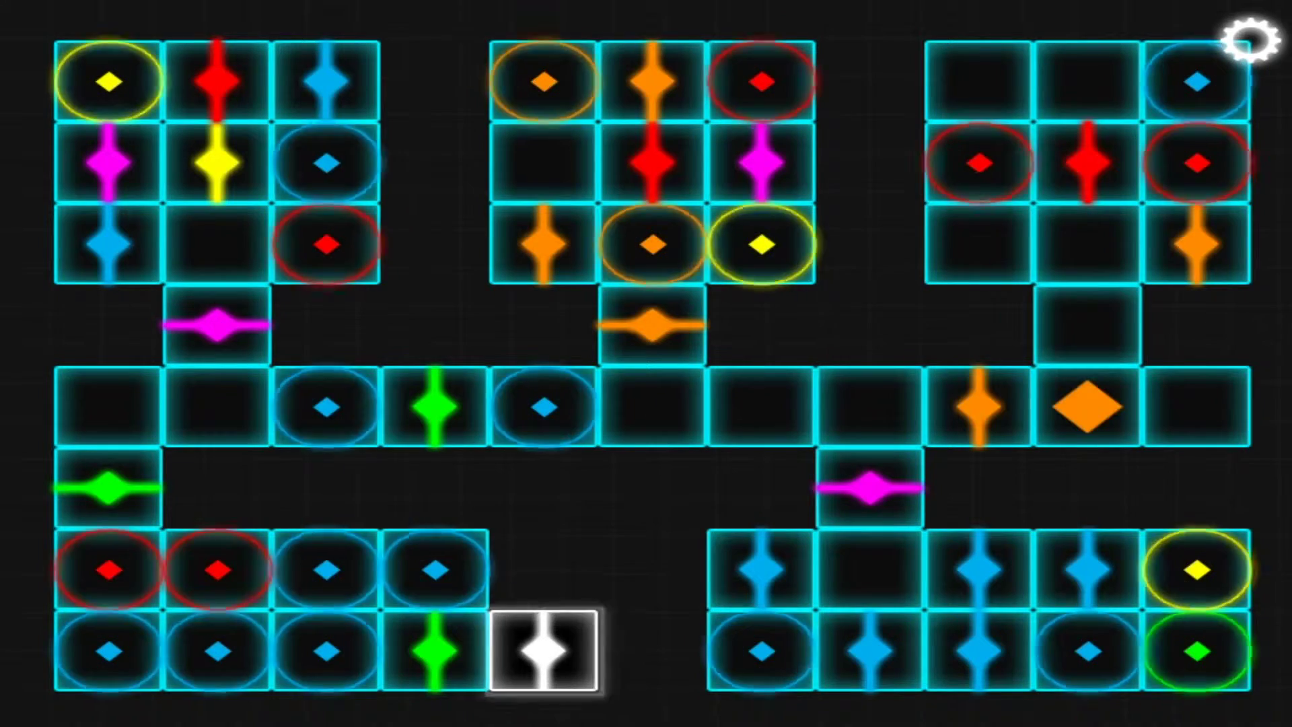
key("Left")
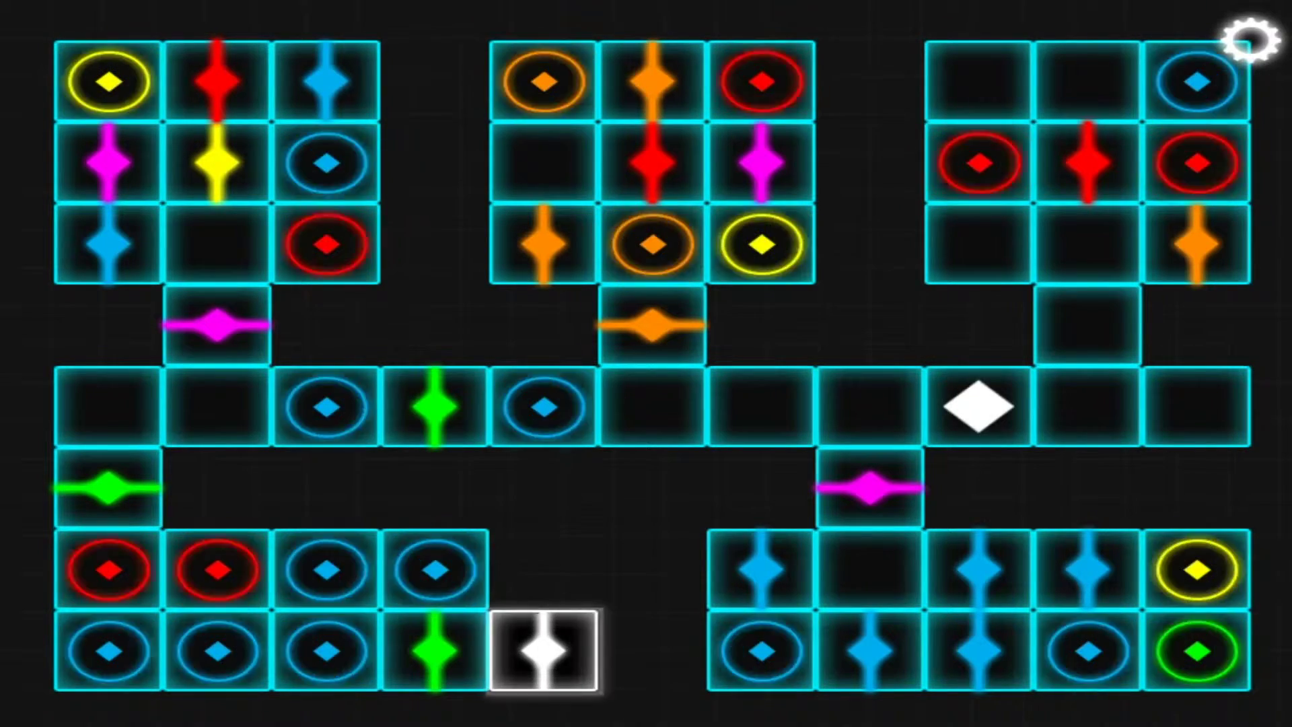
Pick up red in the top-right block and carry it left along the middle row.
key("Right")
key("Up")
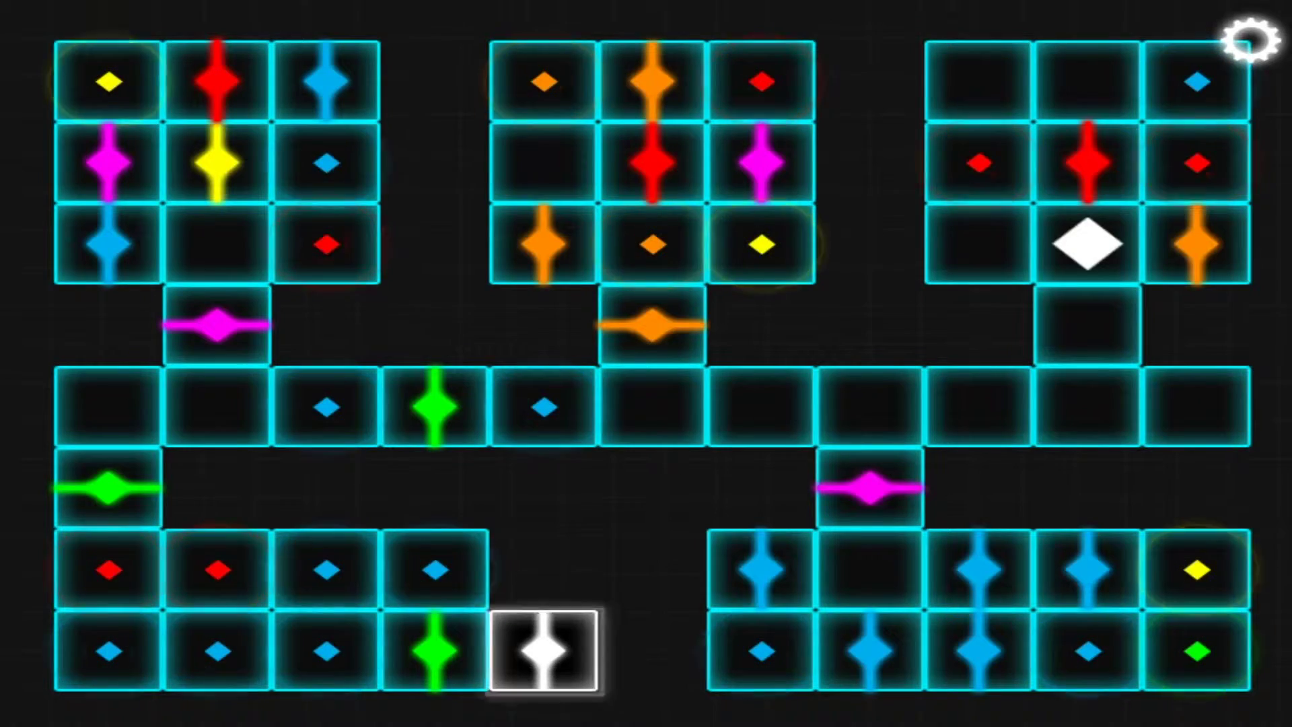
key("Left")
key("Right")
key("Left")
key("Up")
key("Down")
key("Right")
key("Down")
key("Left")
key("Left")
Mix in blue, deliver magenta to its gate, and return to the top-right block.
key("Left")
key("Right")
key("Right")
key("Right")
key("Down")
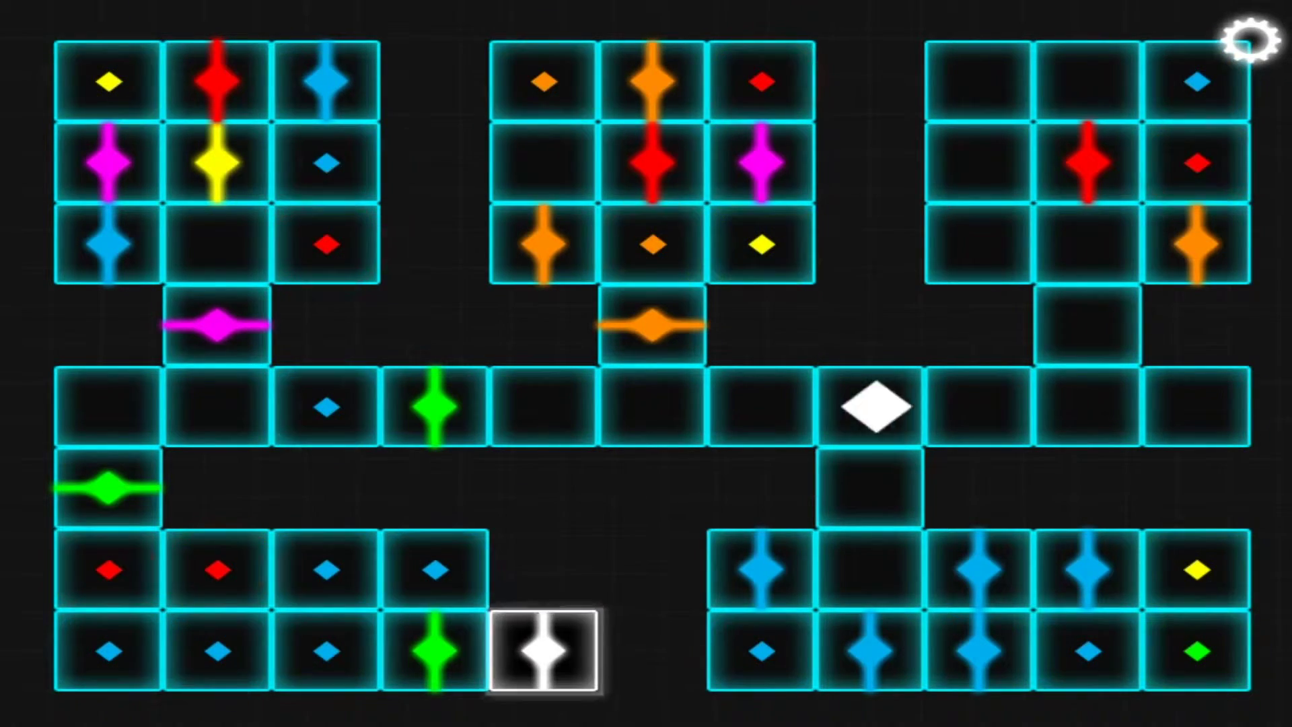
key("Right")
key("Right")
key("Up")
key("Up")
key("Left")
key("Up")
Collect the blue dot, carry it into the bottom-right block, and pick up green.
key("Right")
key("Left")
key("Down")
key("Right")
key("Down")
key("Down")
key("Left")
key("Left")
key("Down")
key("Down")
key("Down")
key("Left")
key("Right")
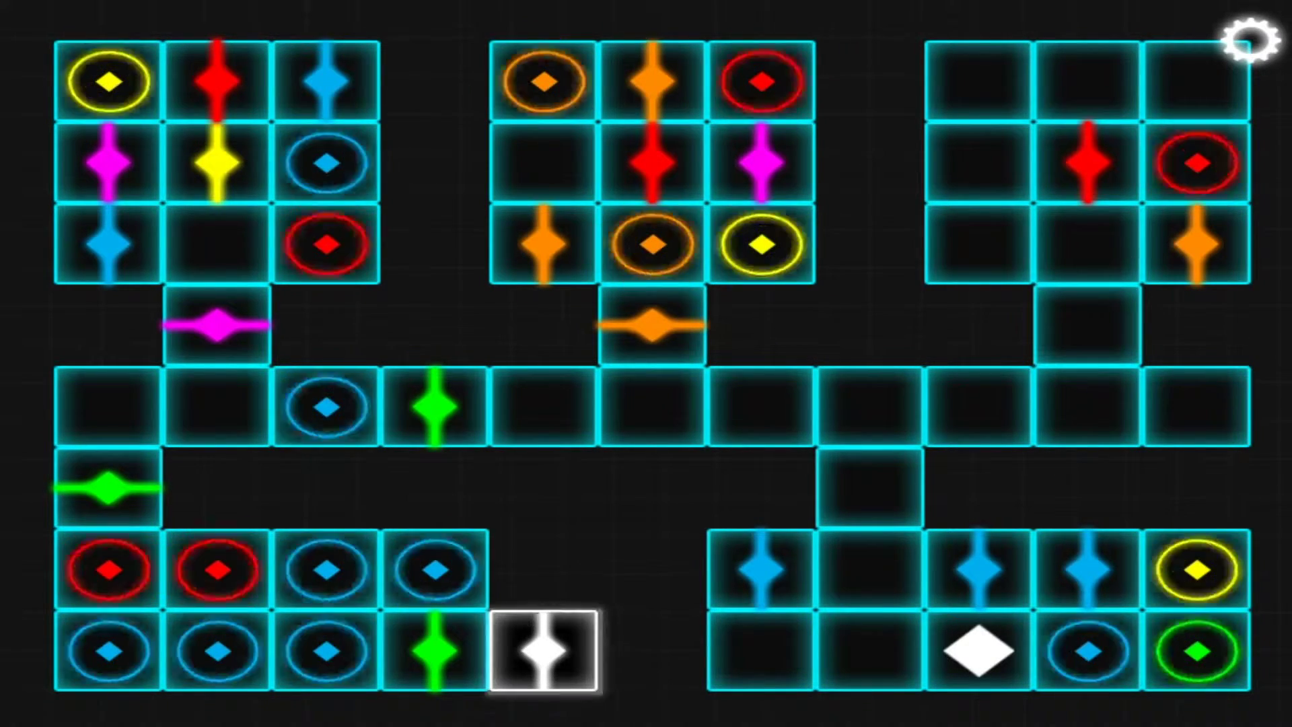
key("Right")
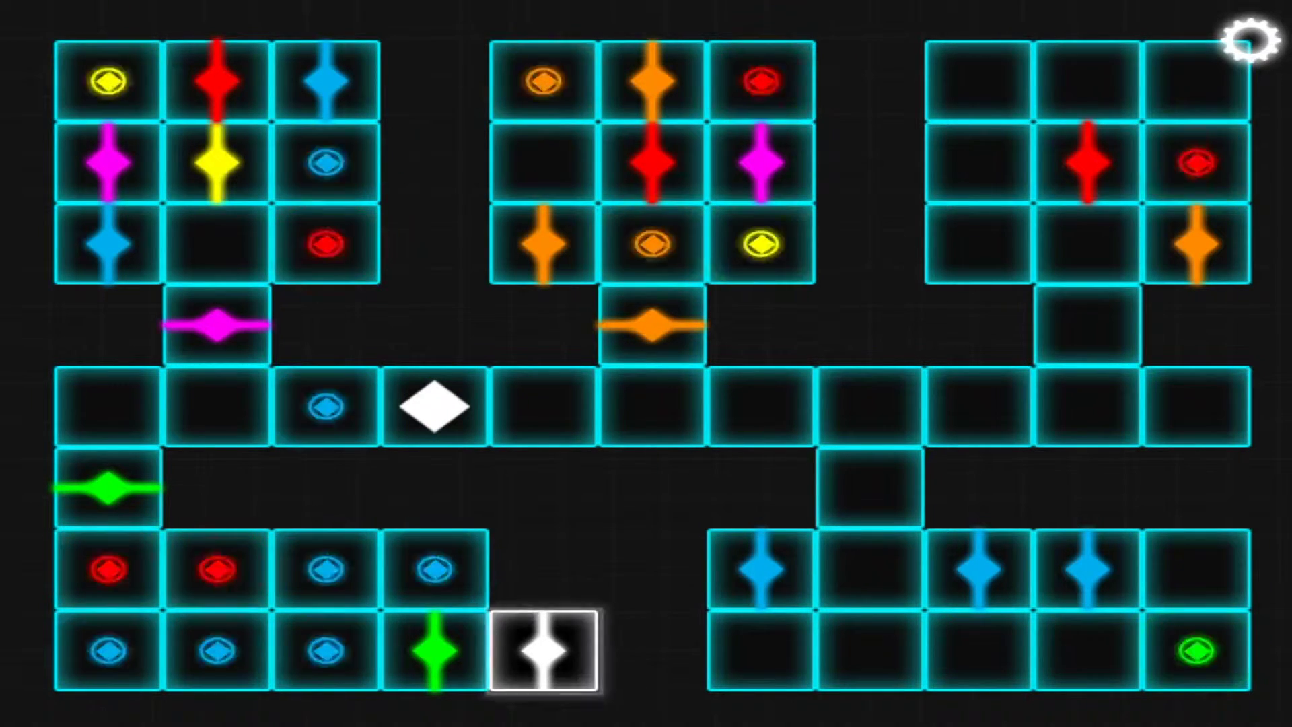
key("Right")
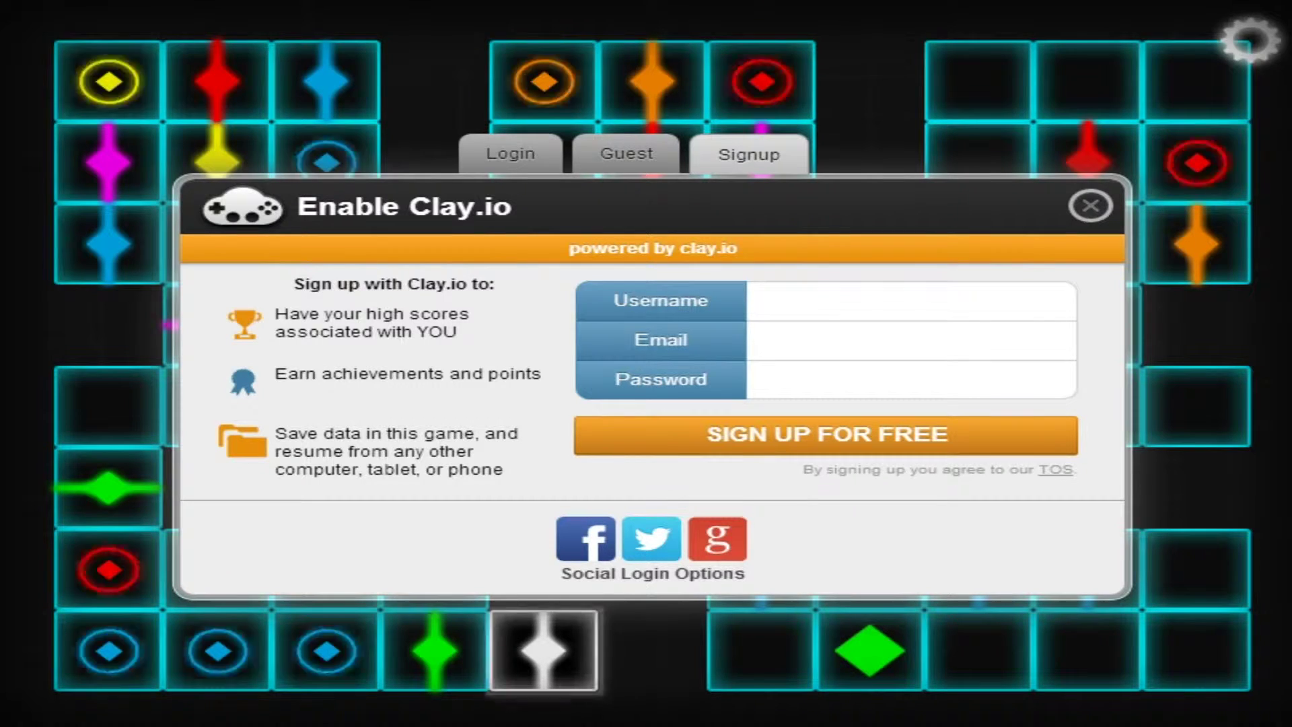
Dismiss the Clay.io sign-up prompt and deliver green onto the green gate.
key("Escape")
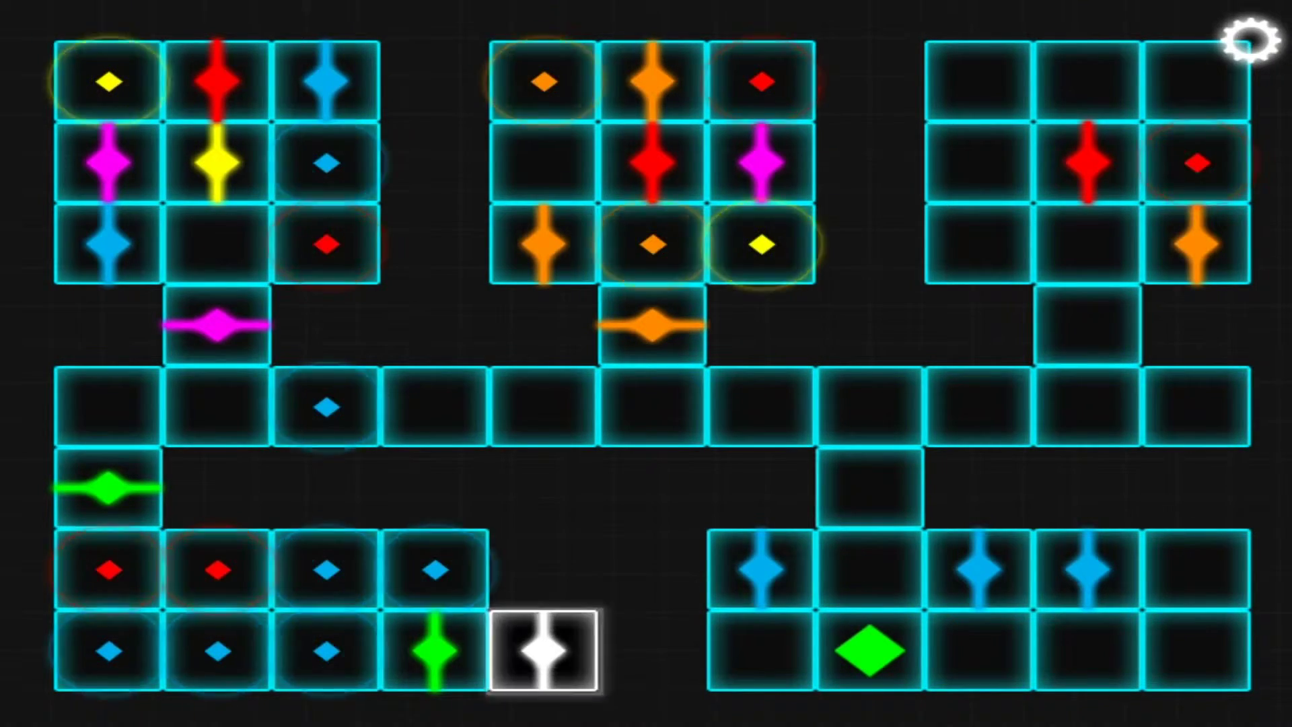
key("Up")
key("Left")
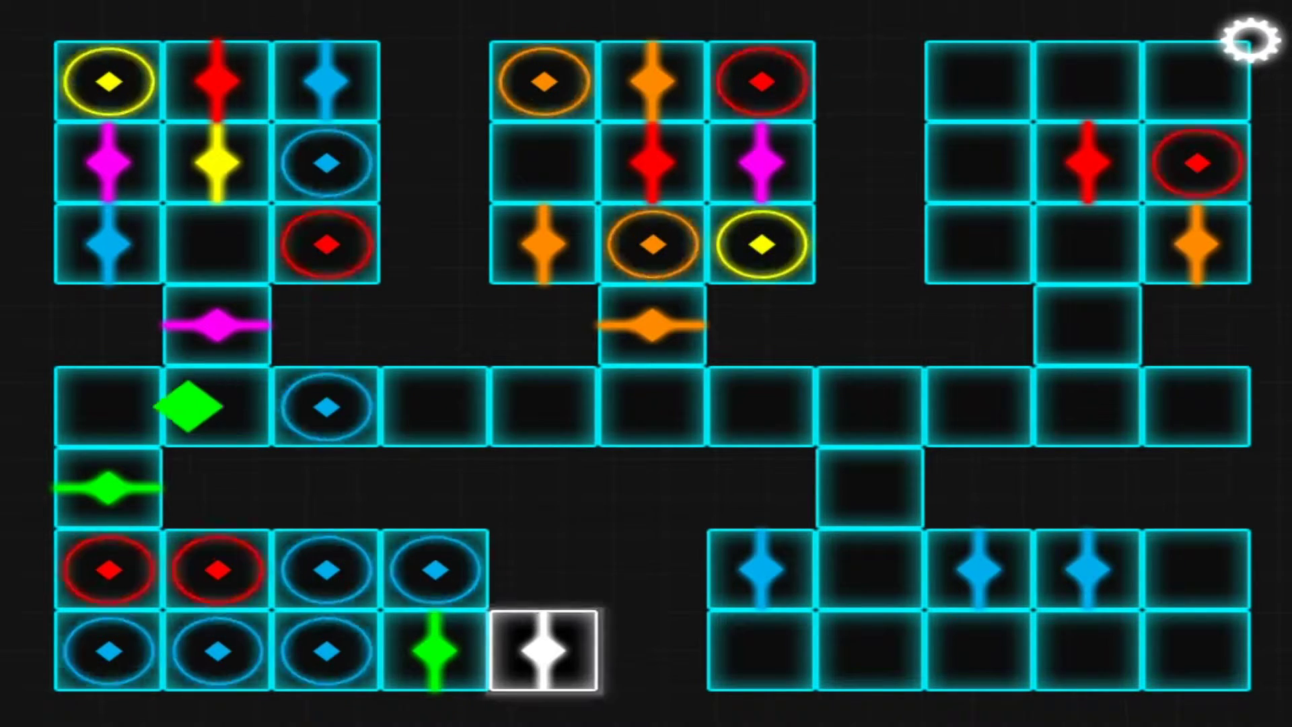
key("Down")
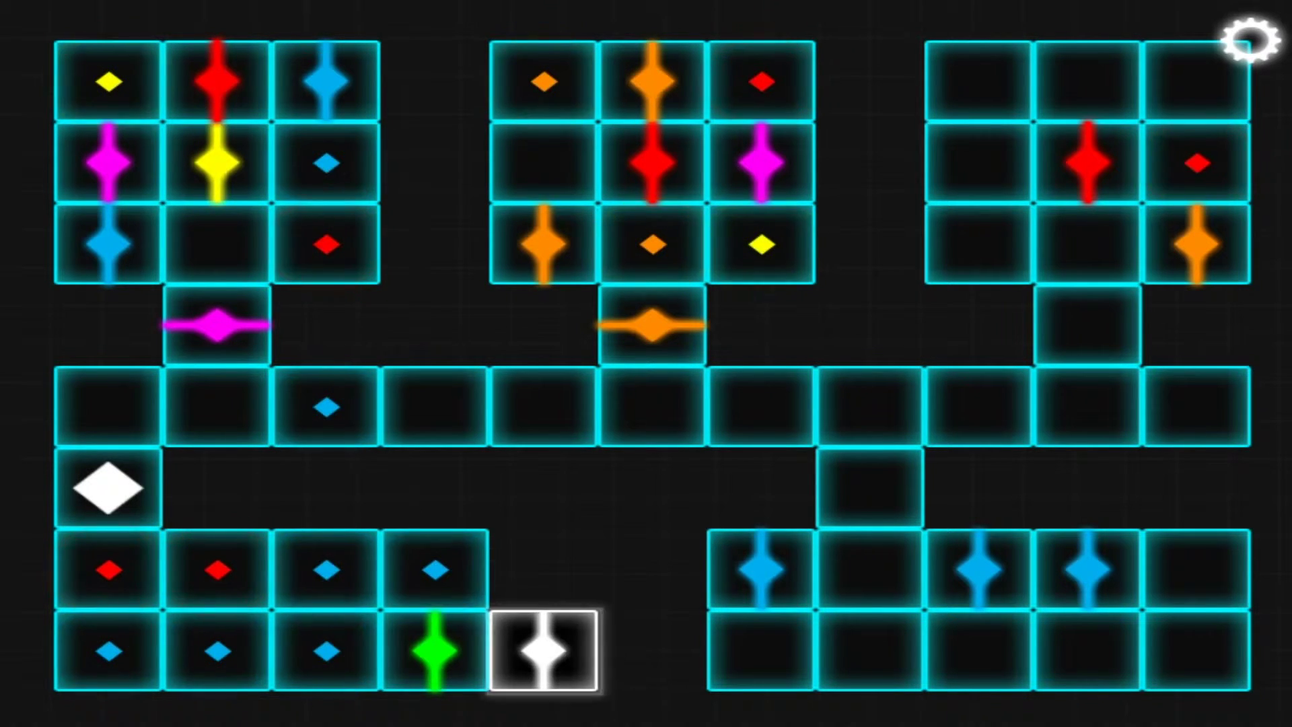
Collect magenta down the left column and drop it into the magenta gate above.
key("Down")
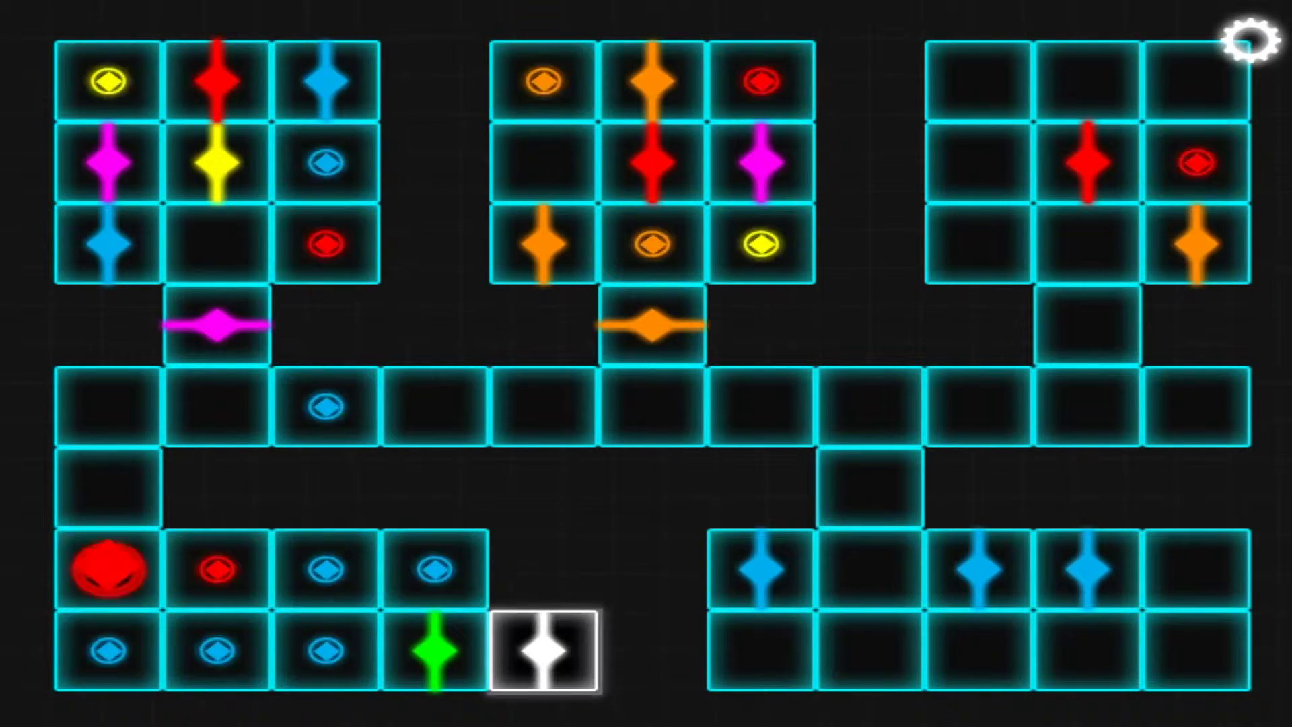
key("Up")
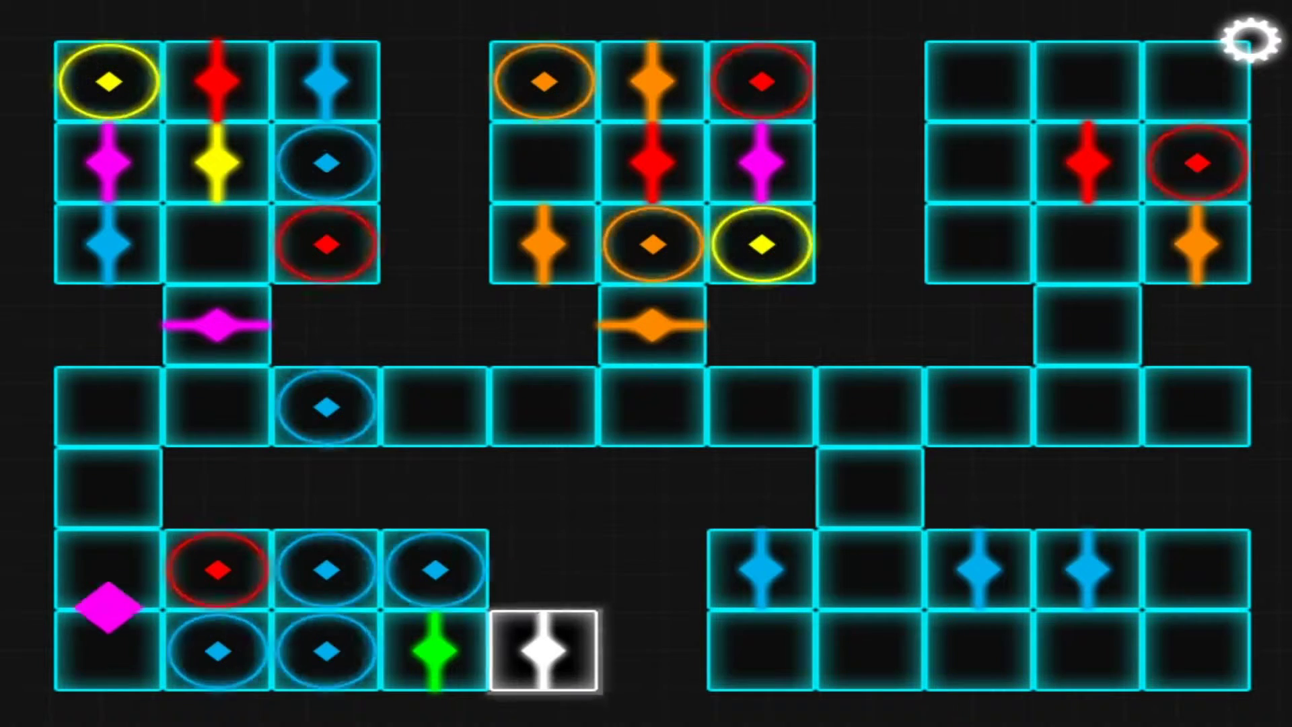
key("Right")
key("Up")
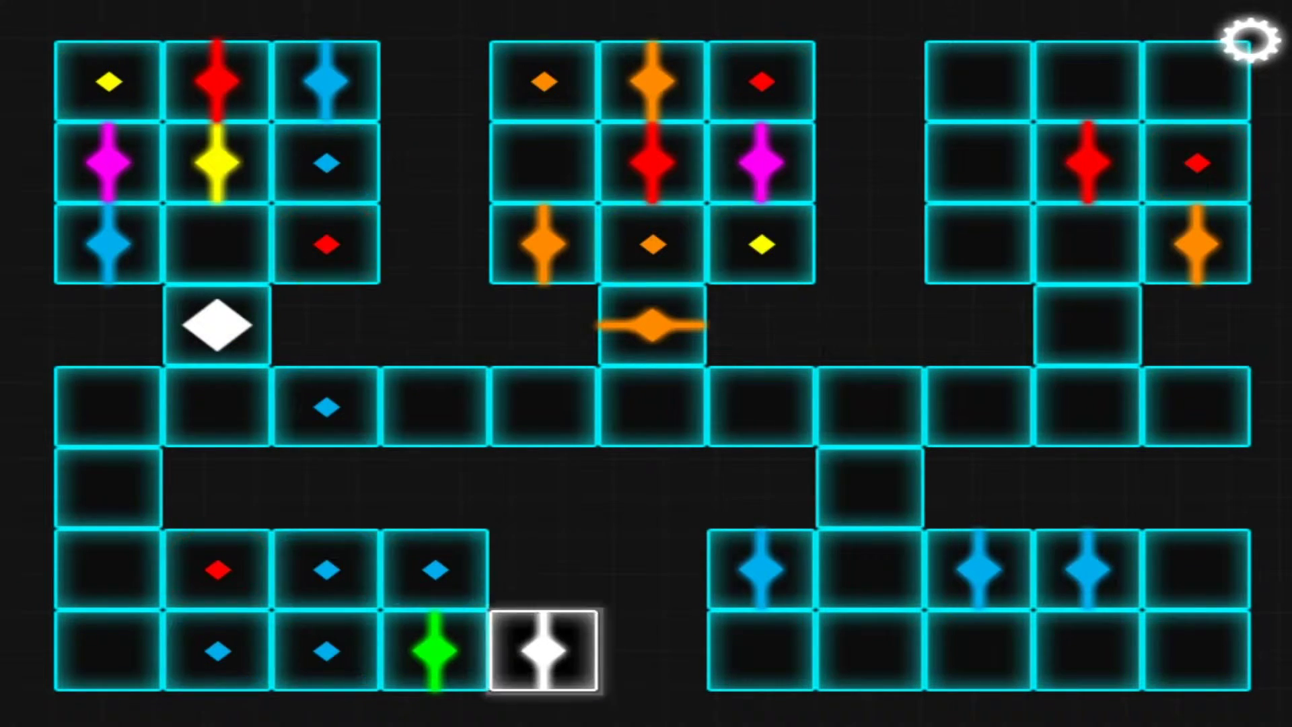
key("Down")
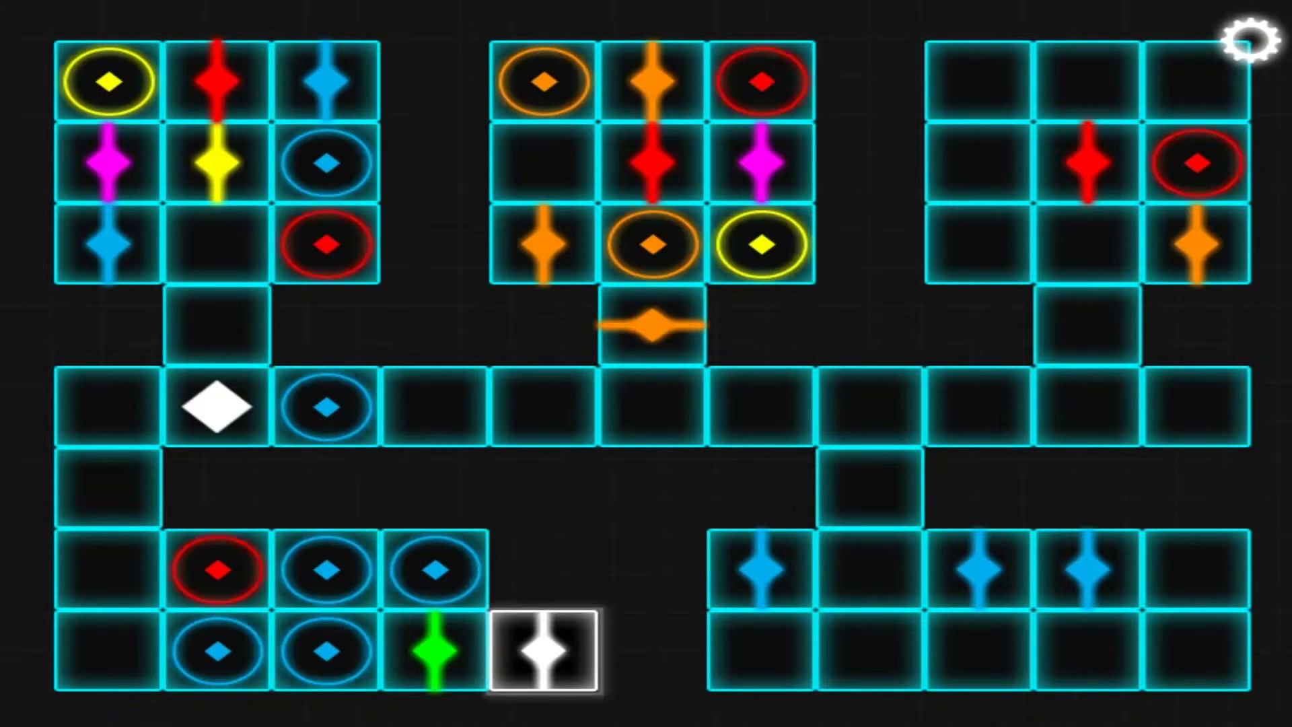
Fetch the blue dot from the left column and carry it up to a gate.
key("Left")
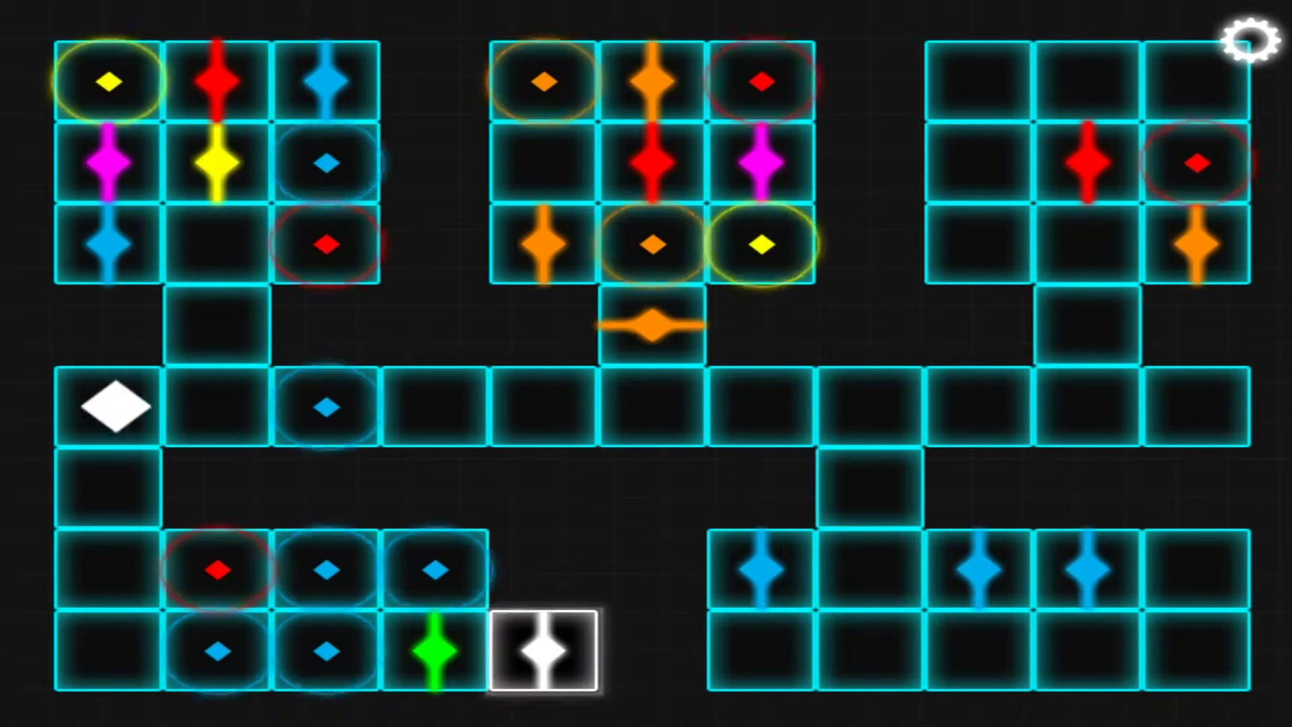
key("Down")
key("Right")
key("Left")
key("Up")
key("Right")
key("Up")
key("Left")
key("Right")
key("Down")
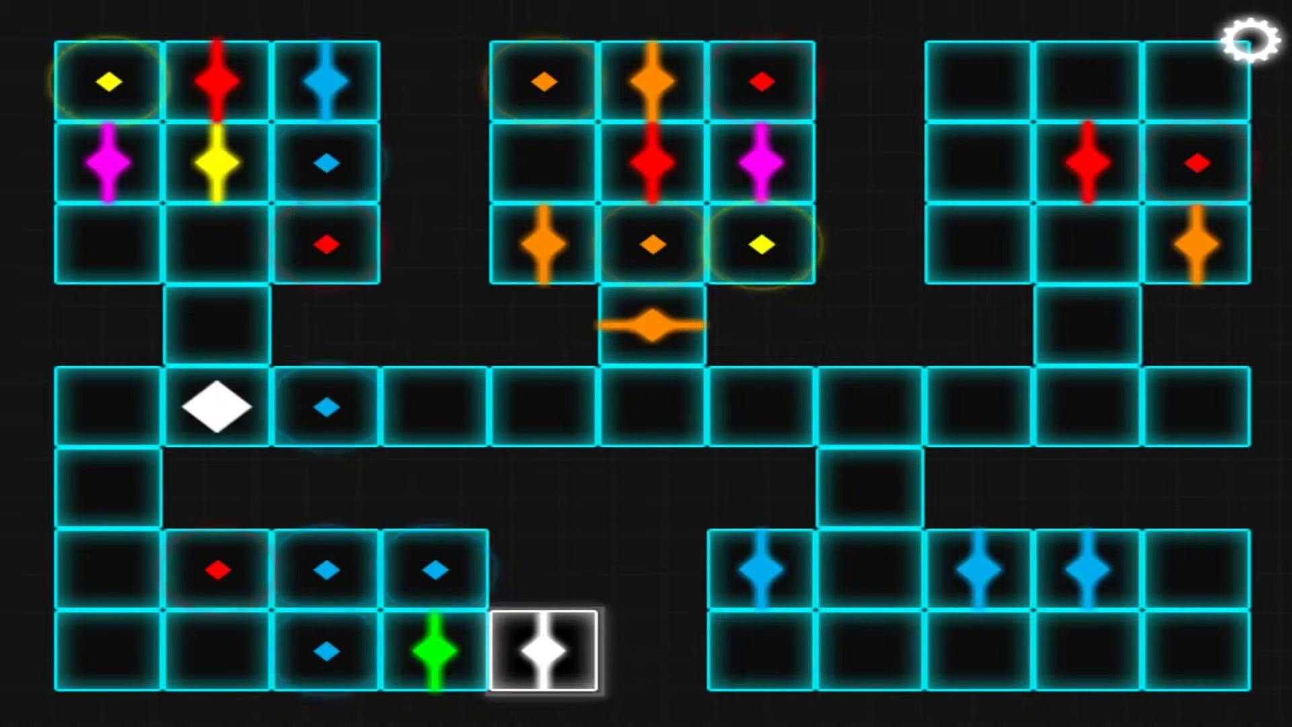
Pick up blue on the bottom row and carry the magenta diamond toward the middle row.
key("Left")
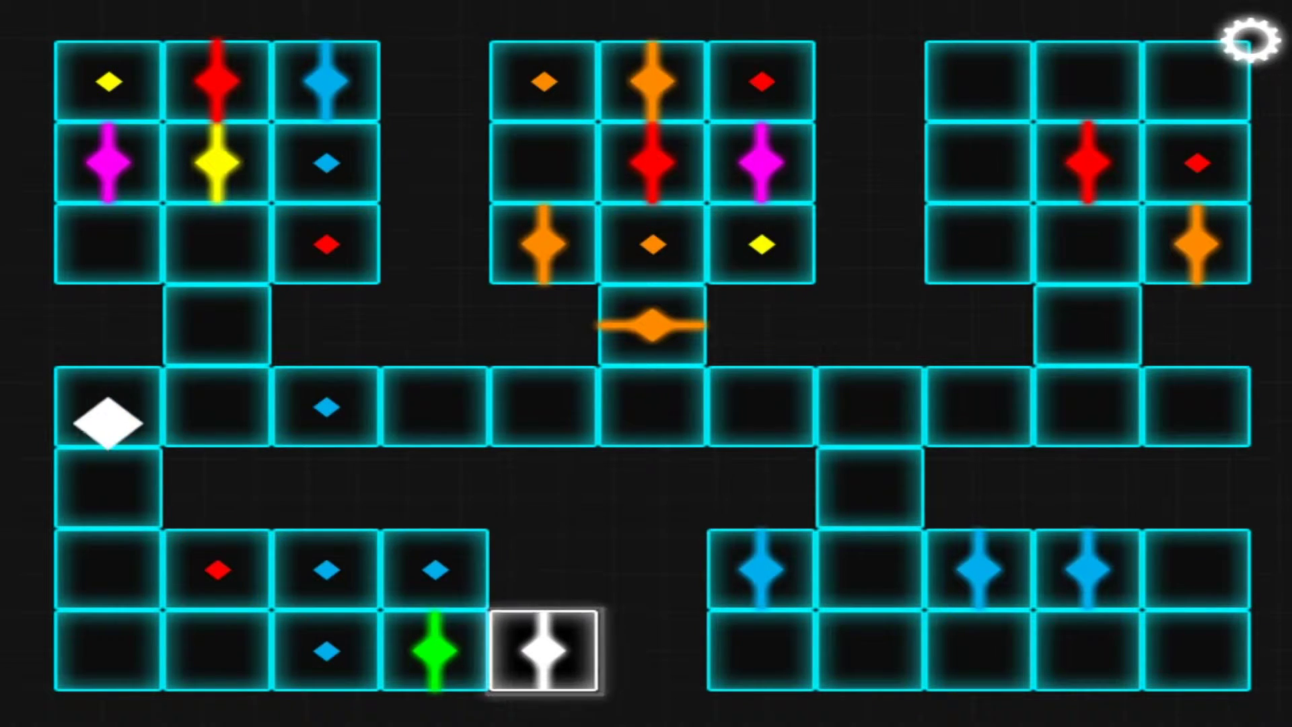
key("Down")
key("Right")
key("Right")
key("Left")
key("Up")
key("Down")
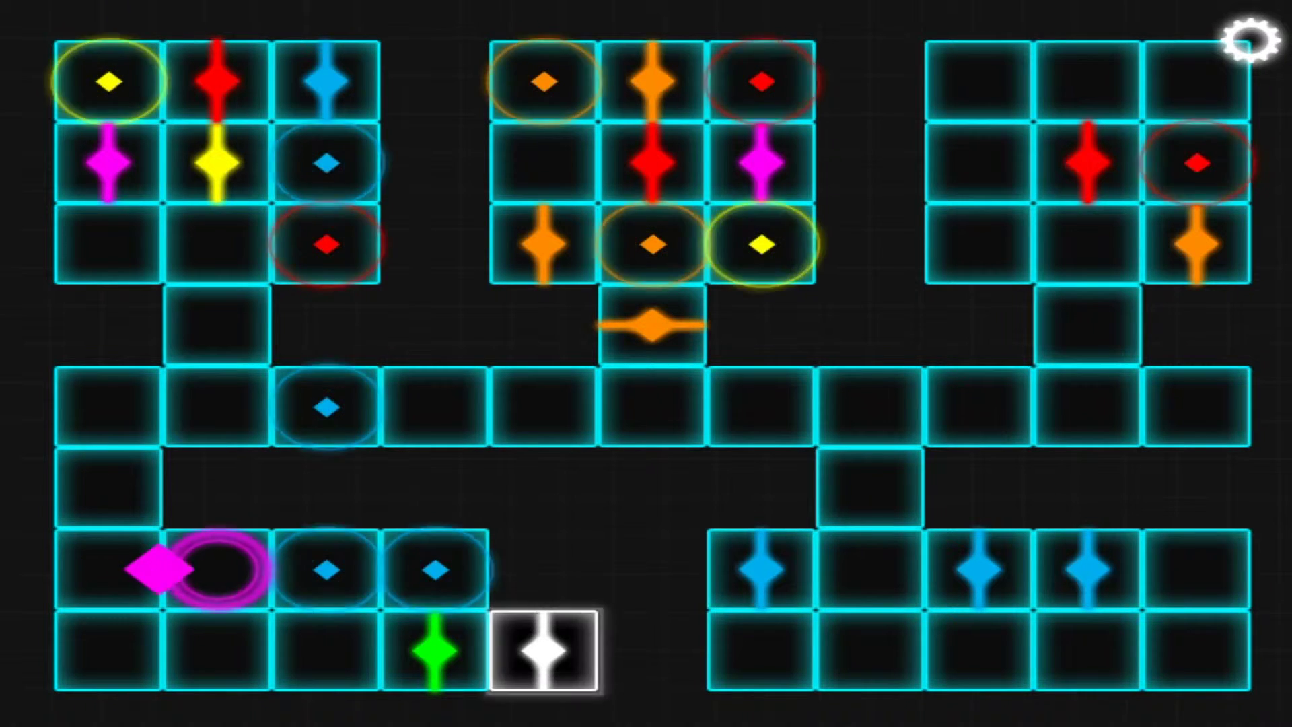
key("Up")
key("Right")
Deliver magenta, take yellow at top-left, and bring the green diamond to the bottom-row marker.
key("Up")
key("Left")
key("Up")
key("Down")
key("Right")
key("Down")
key("Left")
key("Down")
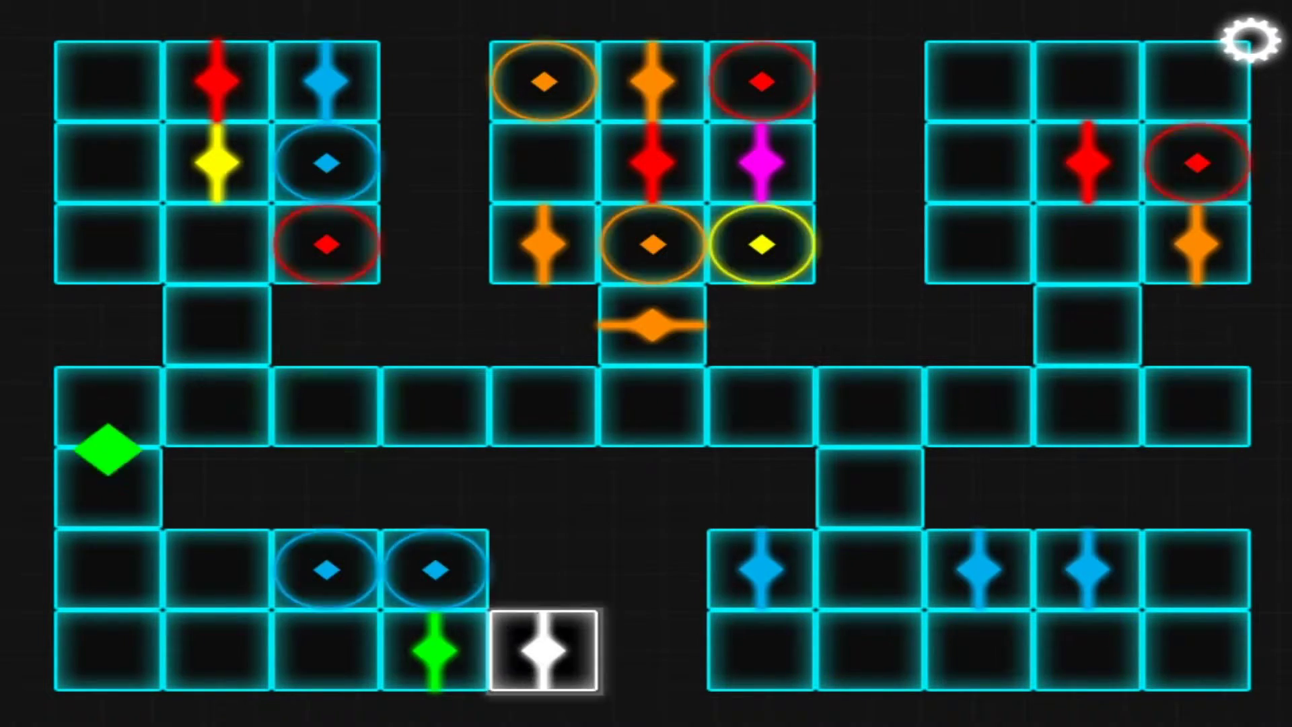
key("Right")
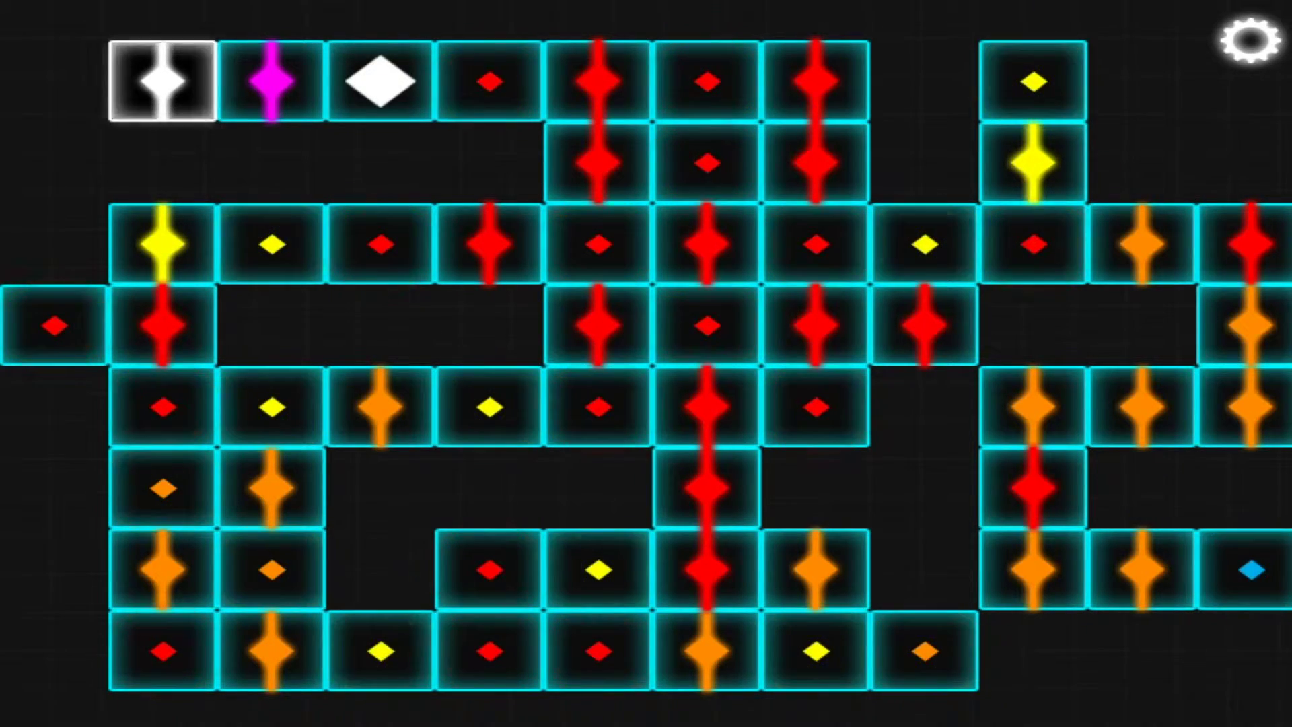
Collect the top-row red dot and drop the red diamond down, turning it white.
key("Right")
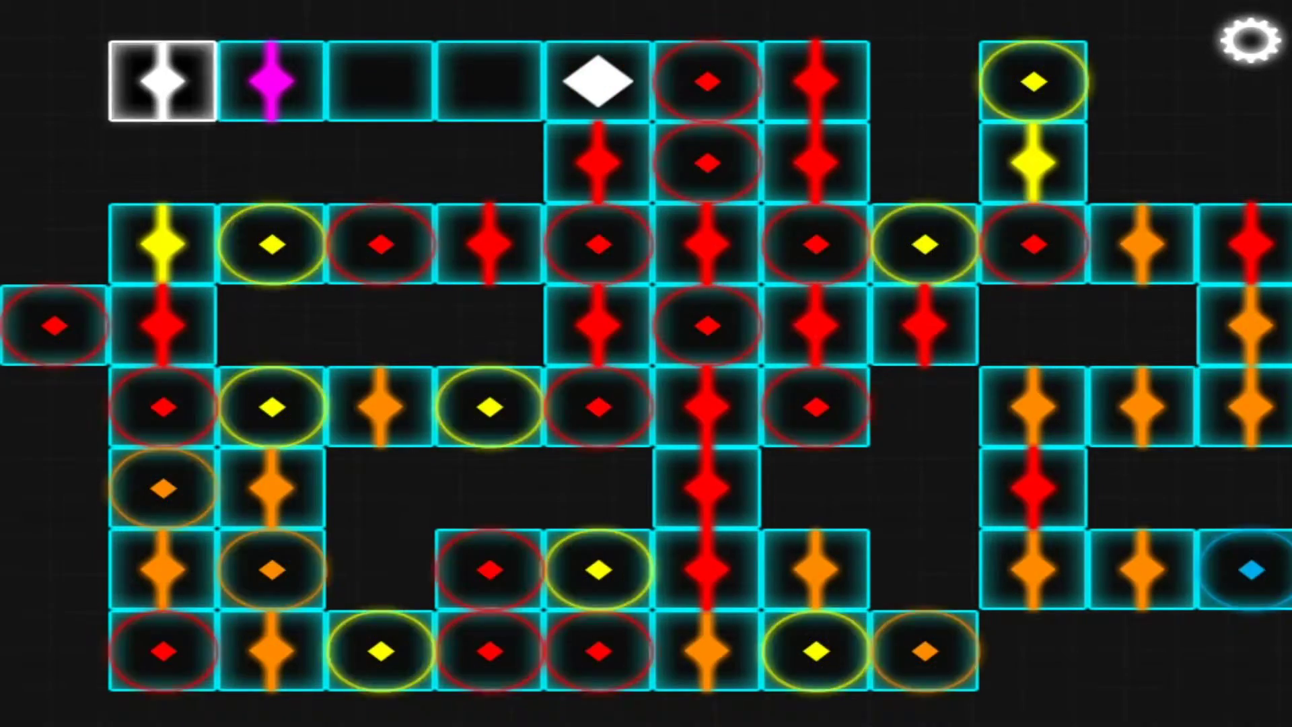
key("Right")
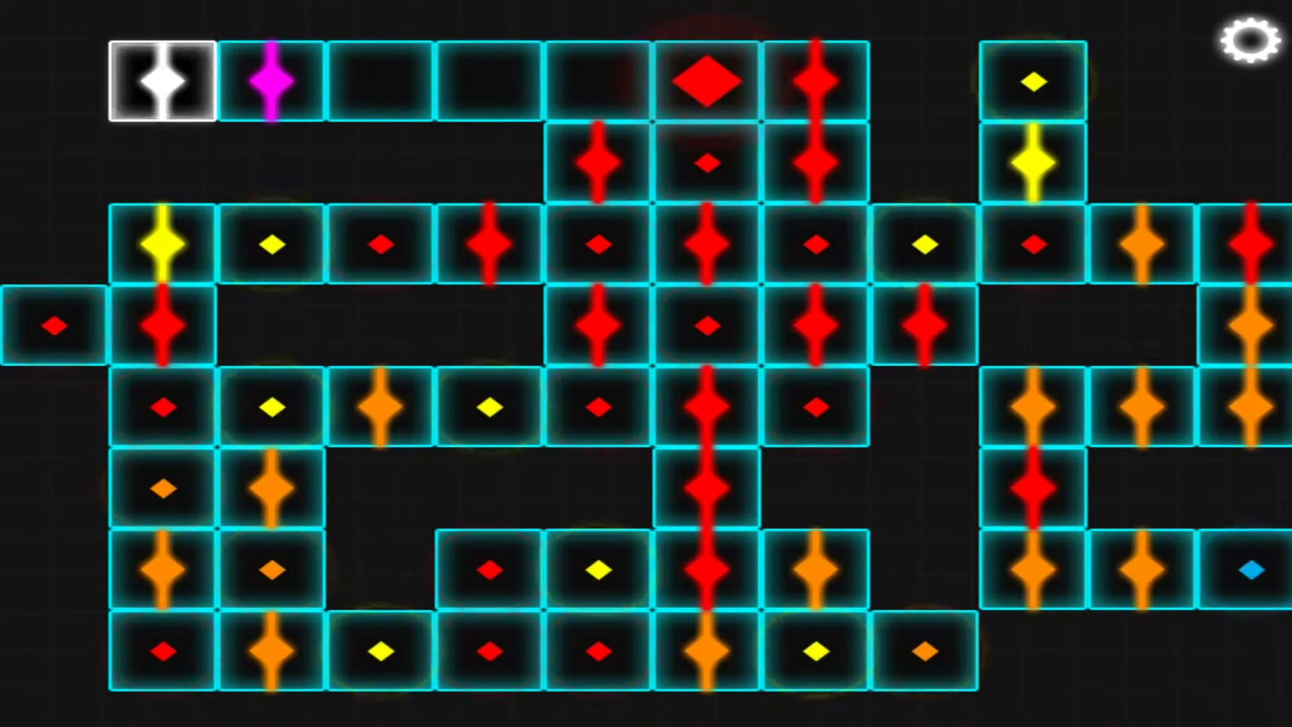
key("Left")
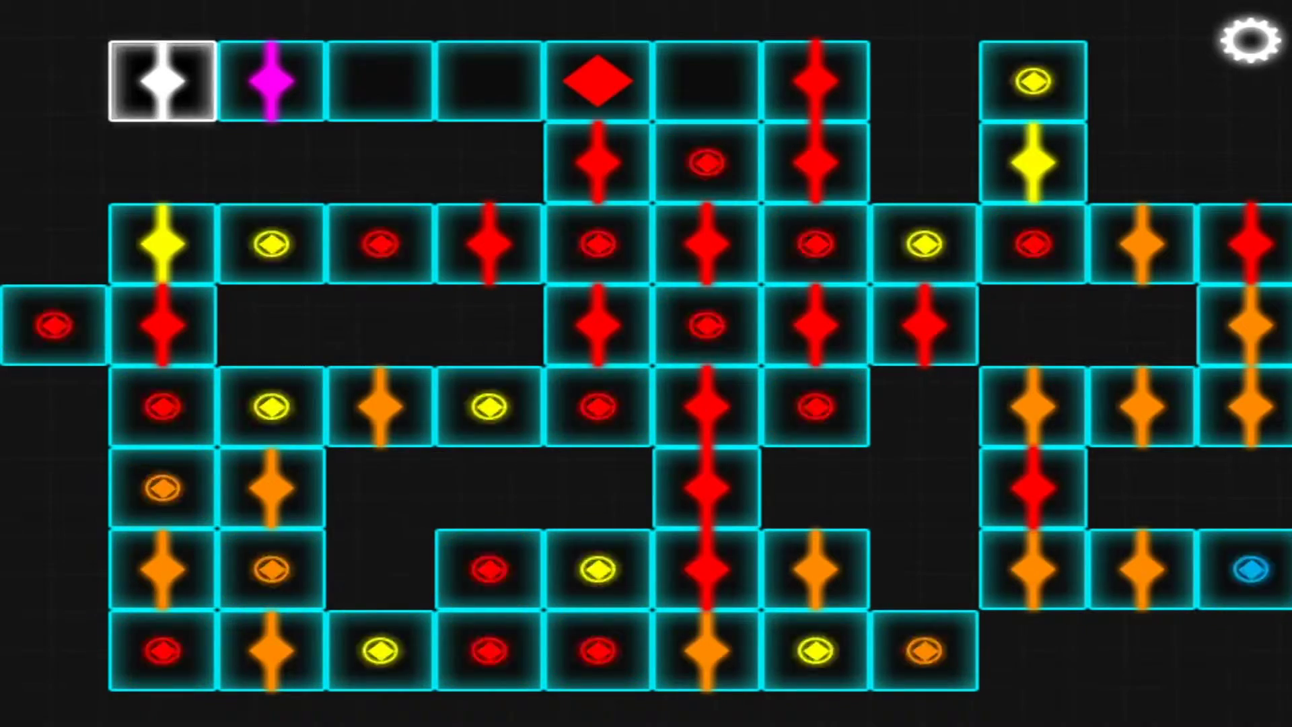
key("Right")
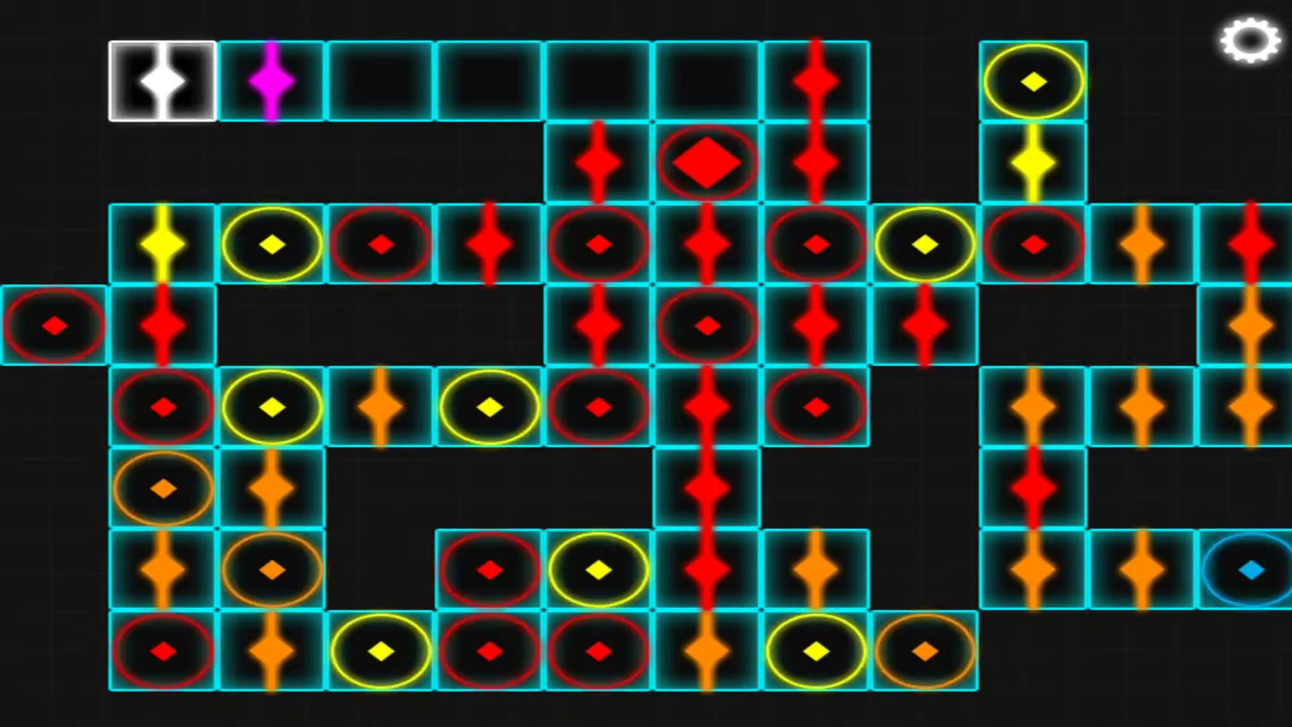
key("Down")
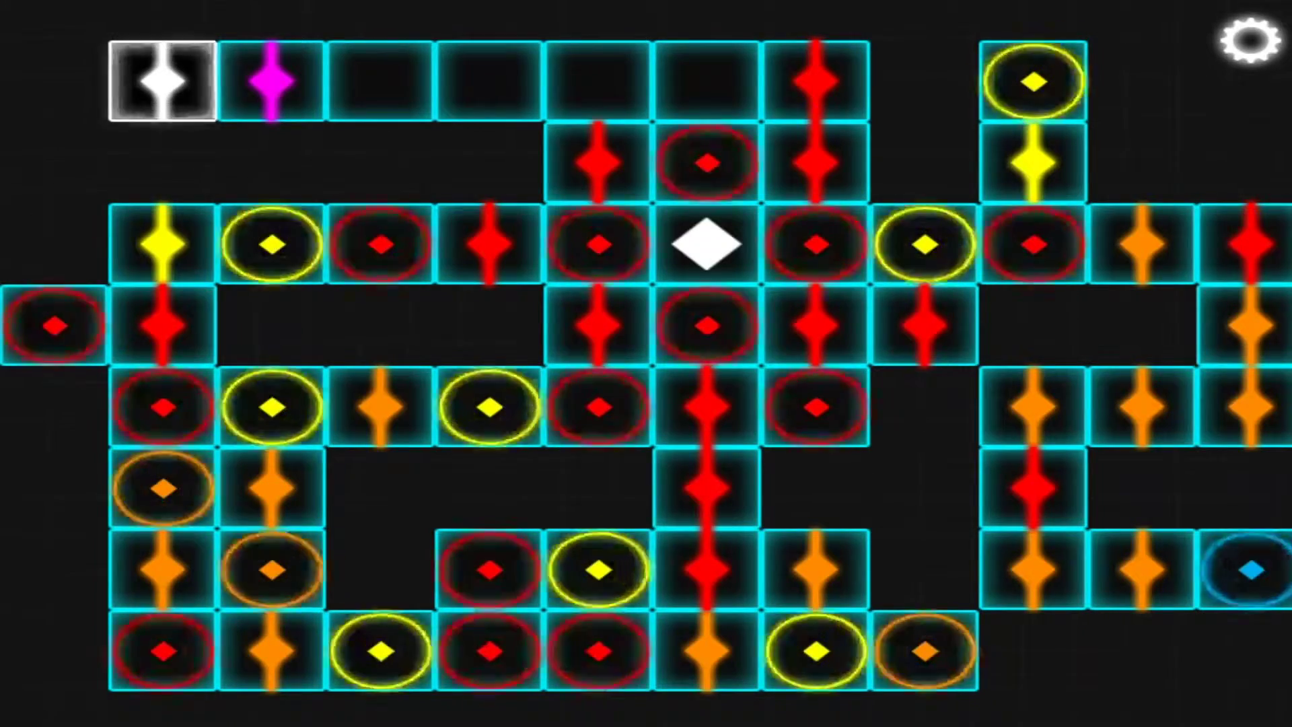
Sweep the third row to clear its red dots, then send a red piece down the column.
key("Right")
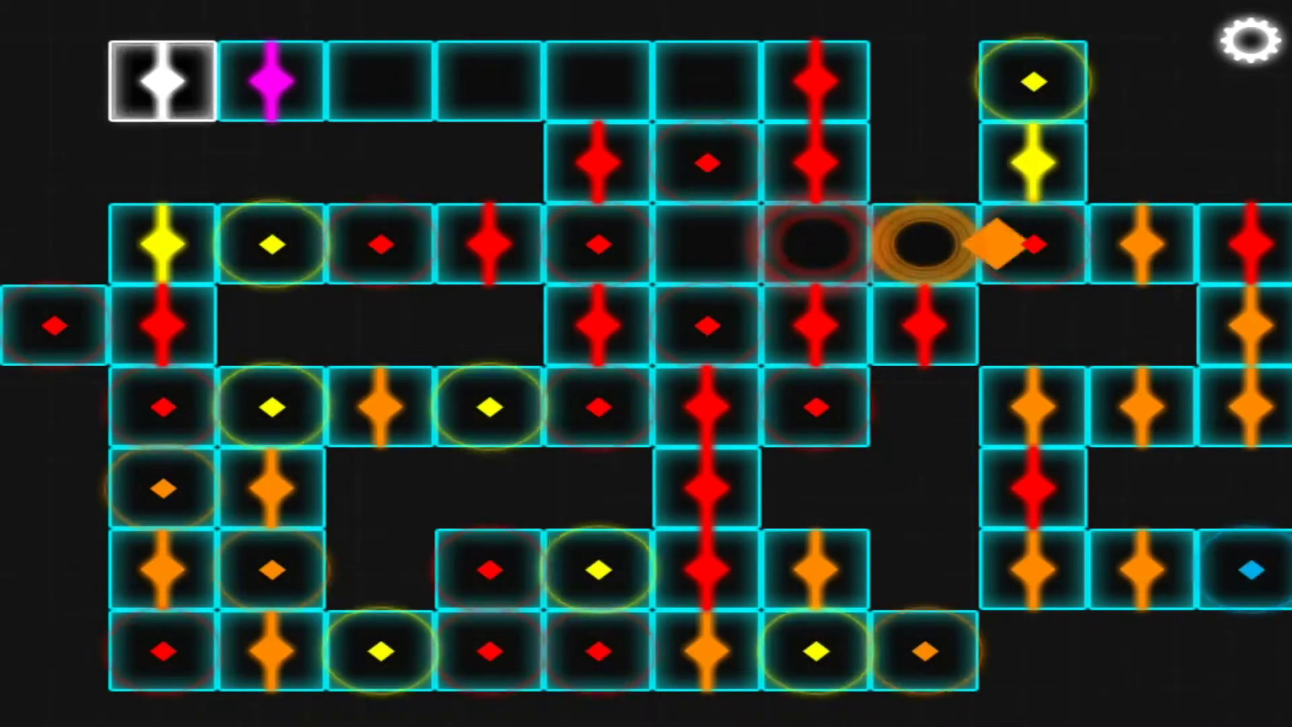
key("Left")
key("Right")
key("Left")
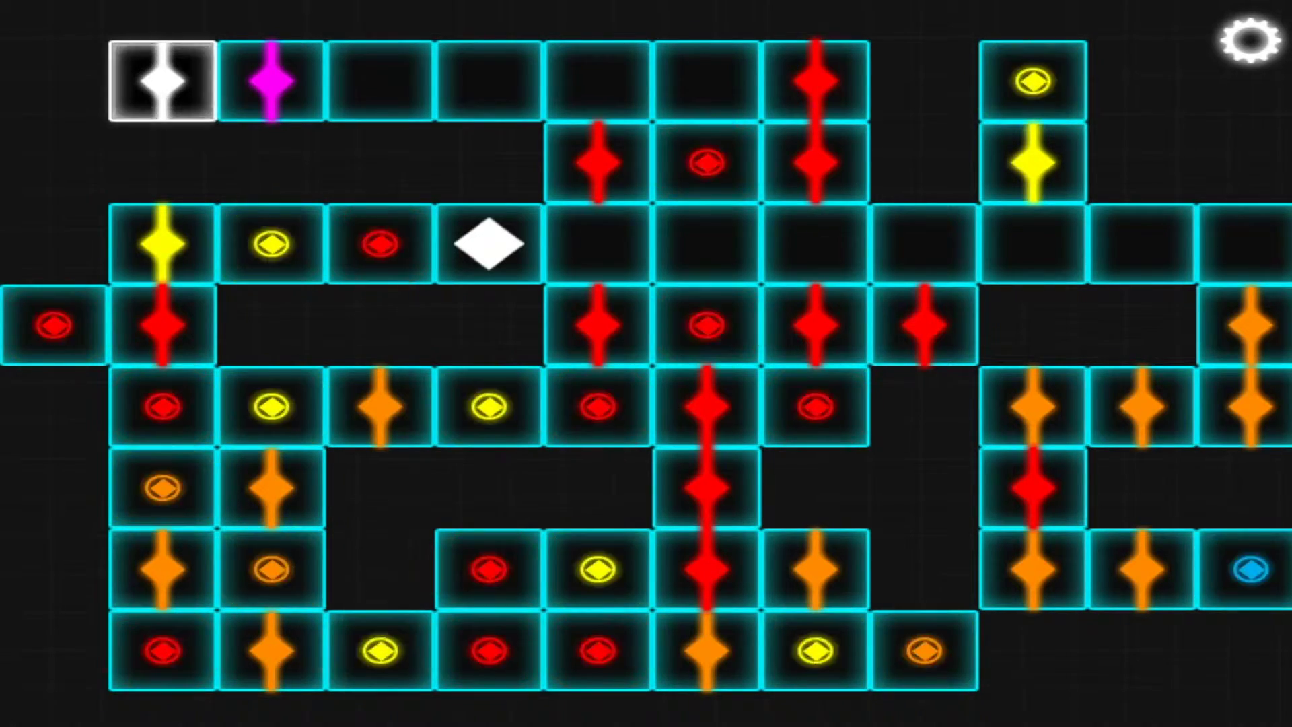
key("Left")
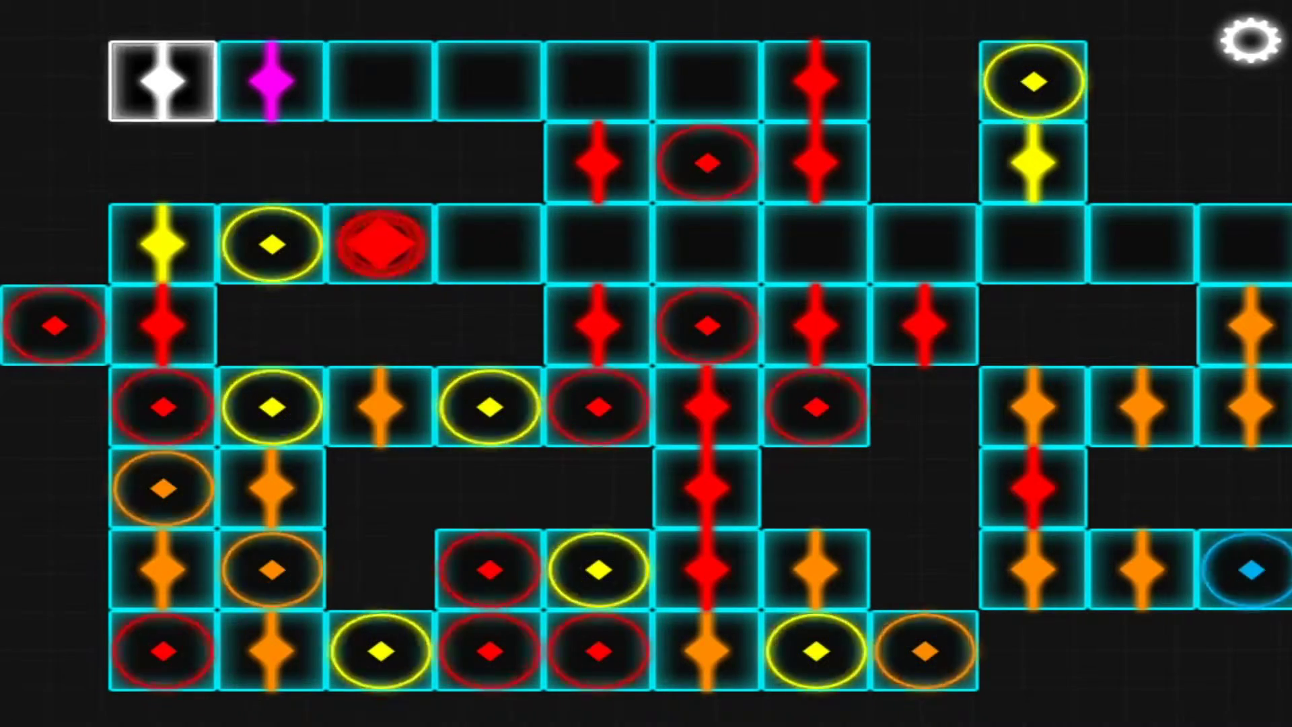
key("Right")
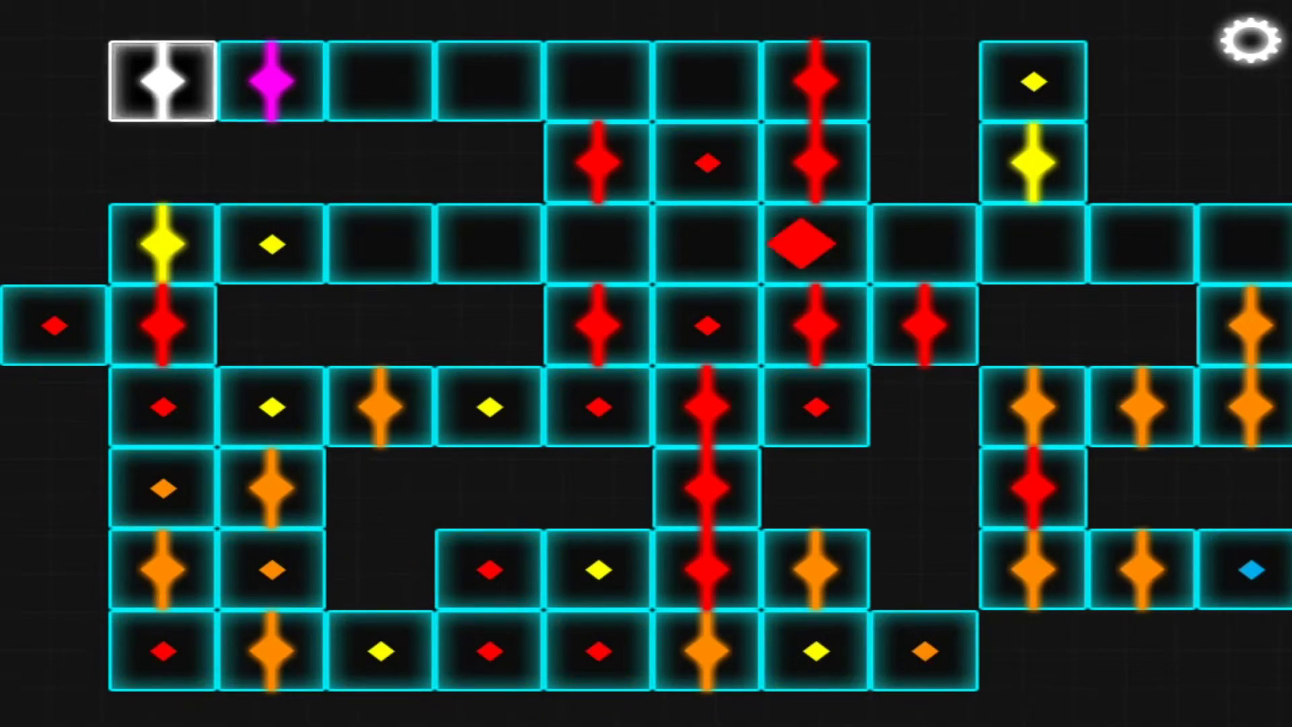
key("Left")
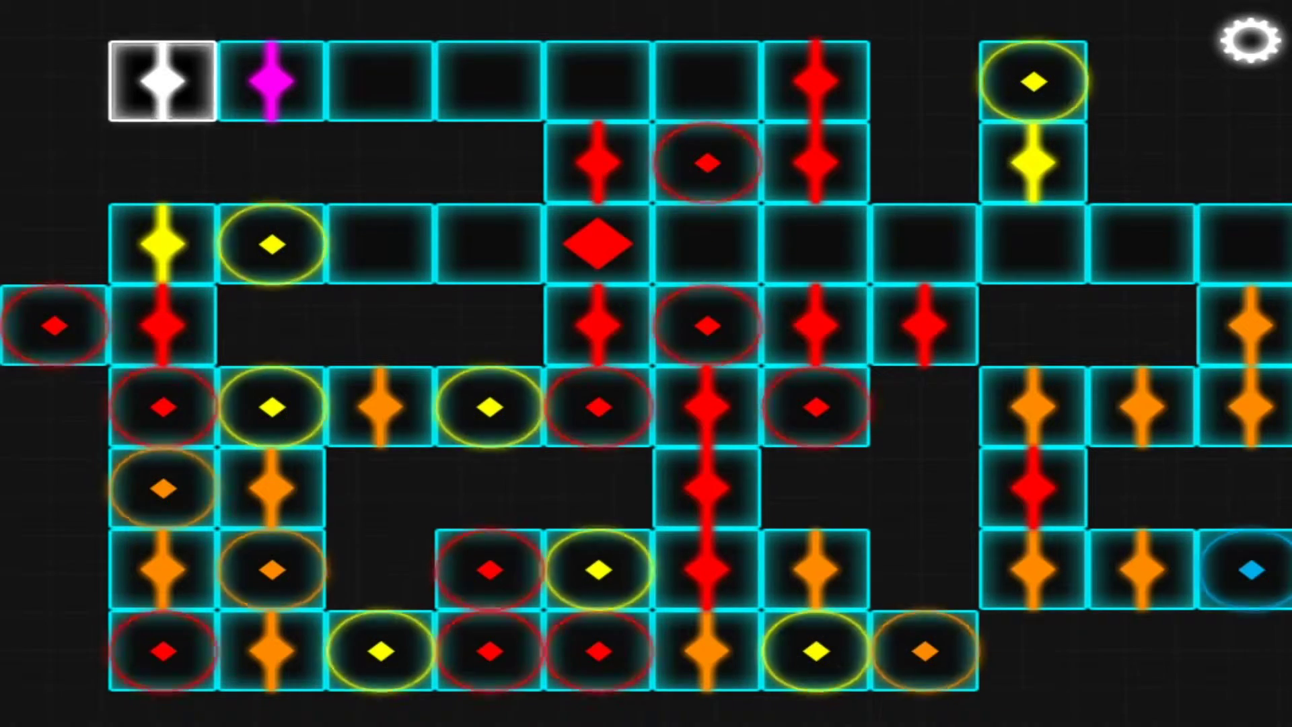
key("Right")
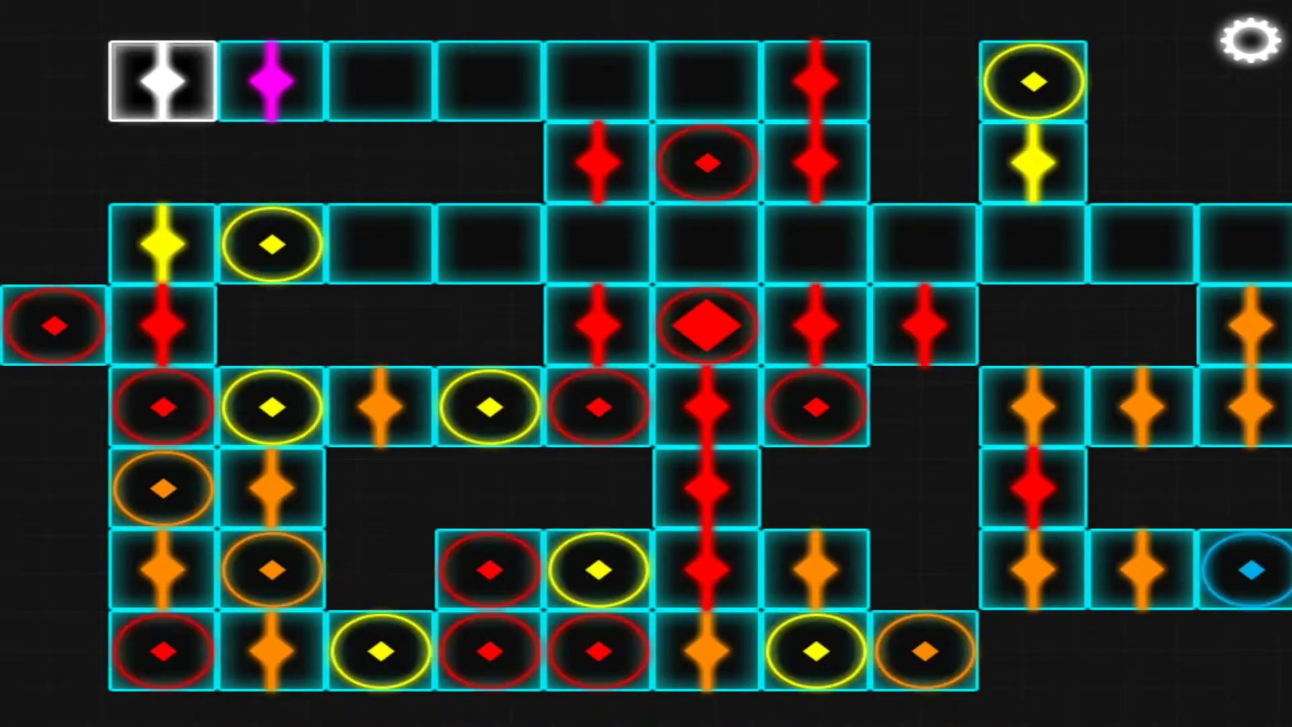
key("Down")
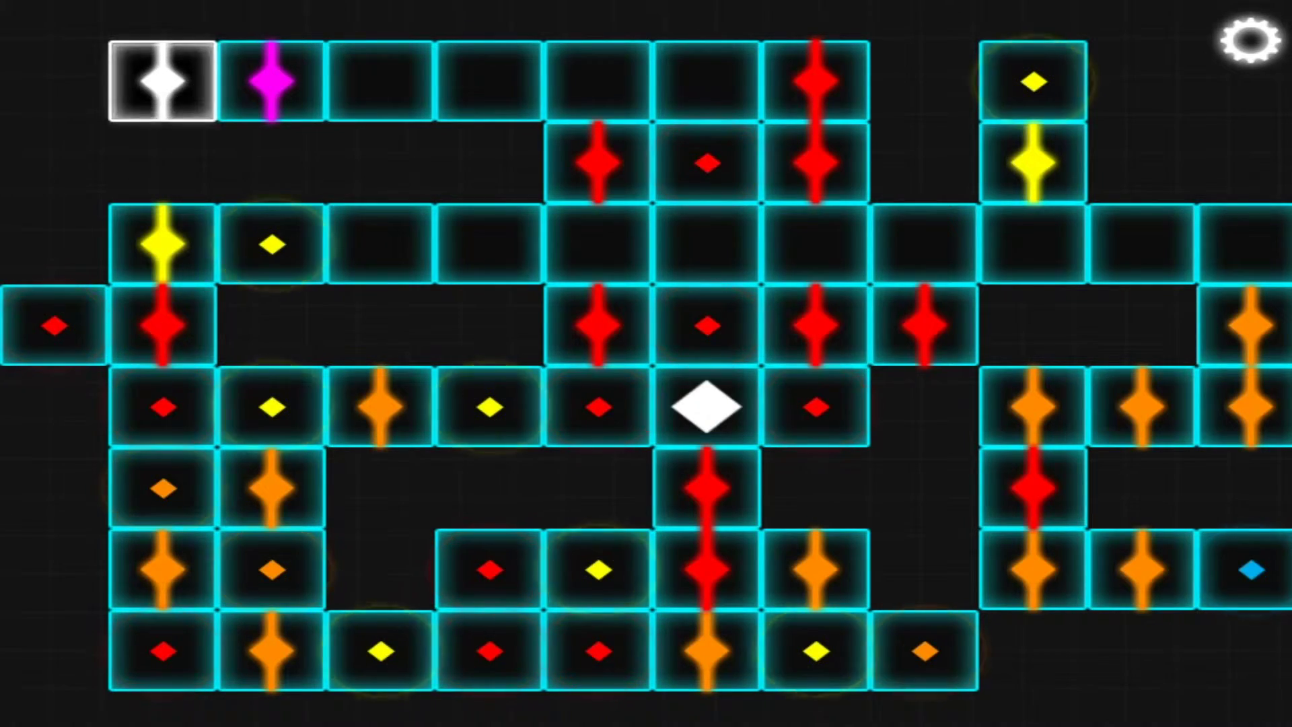
Collect yellow and deliver an orange piece on the left side, turning the diamond white.
key("Left")
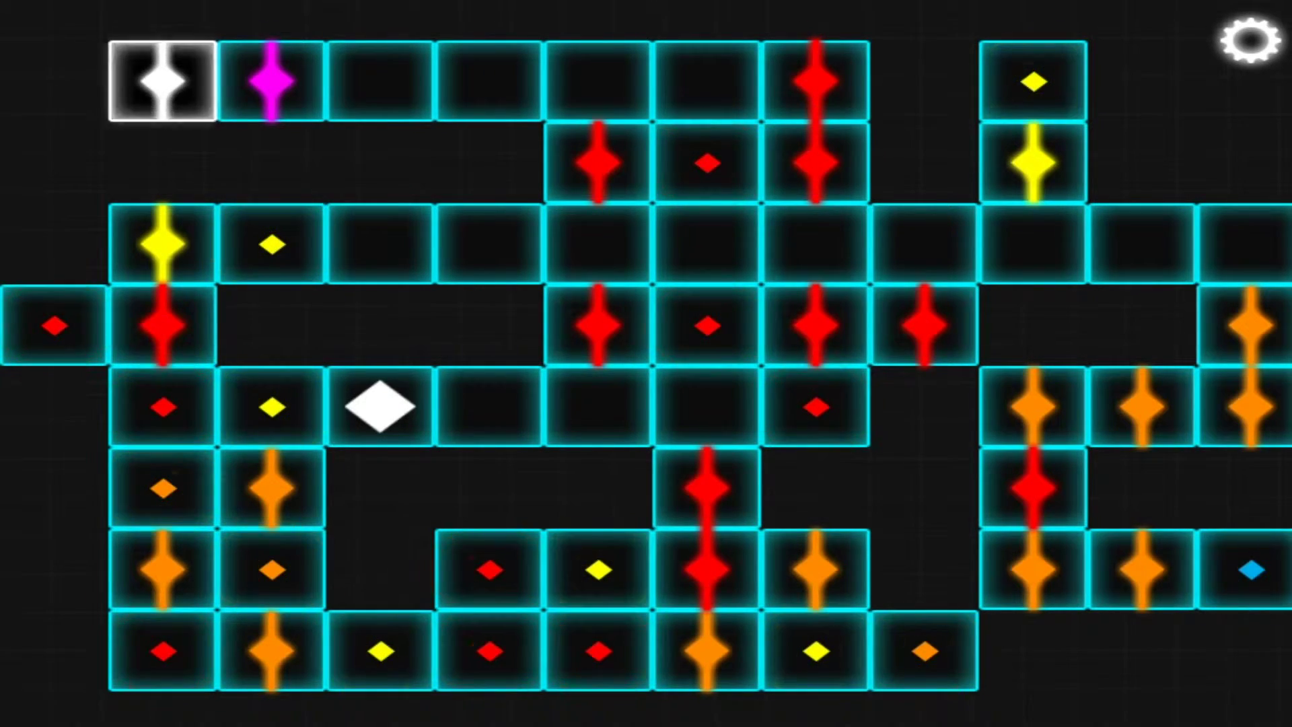
key("Left")
key("Right")
key("Up")
key("Down")
key("Left")
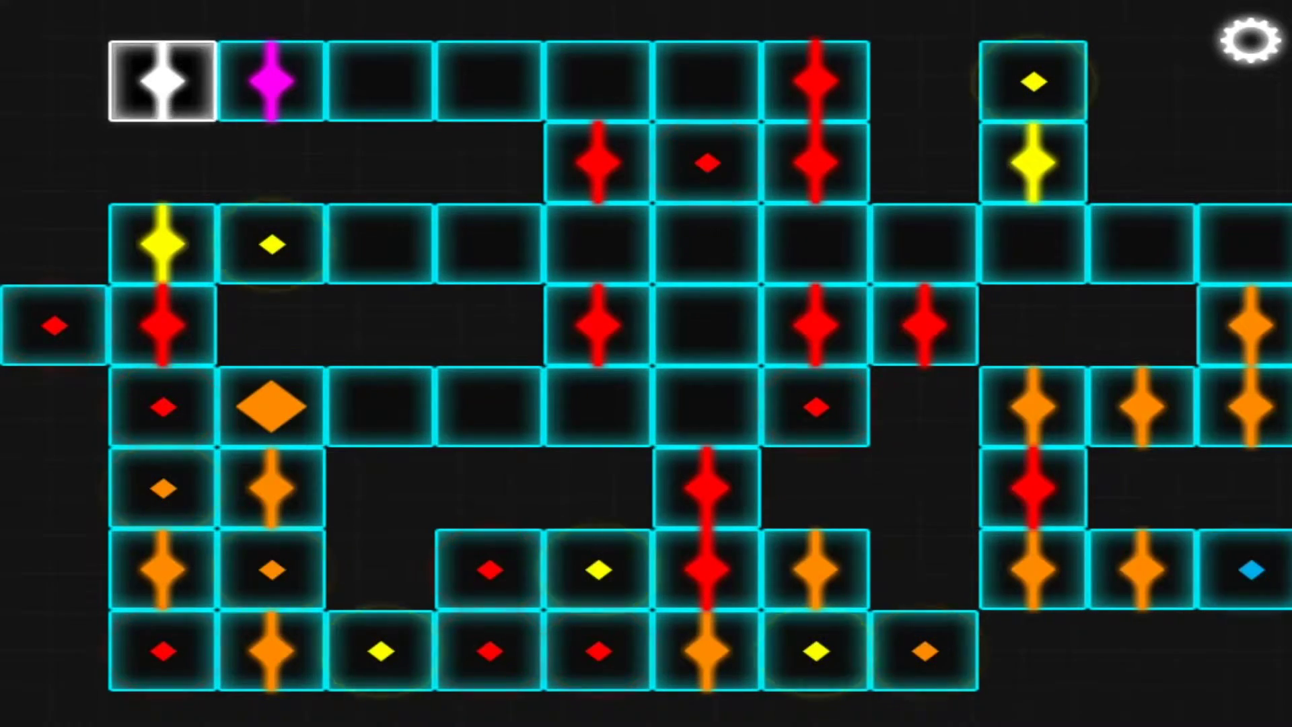
key("Down")
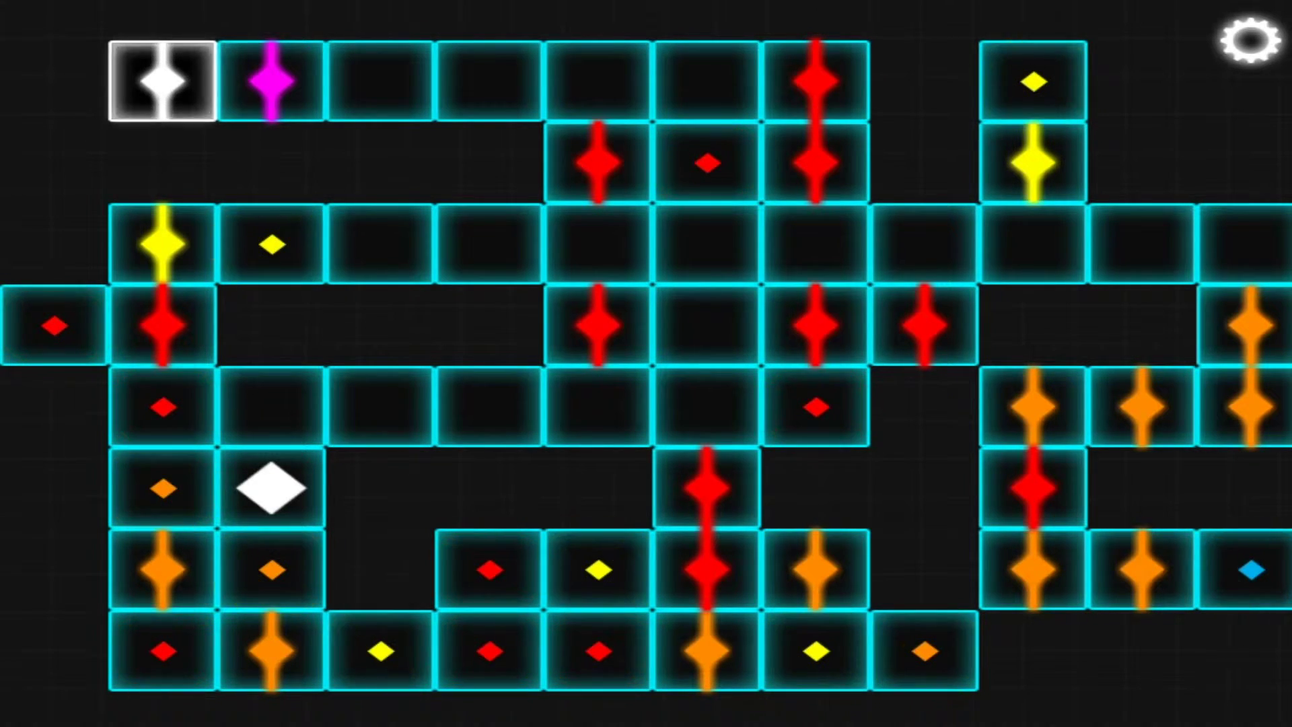
Combine red and yellow into orange and carry it up to the right edge.
key("Down")
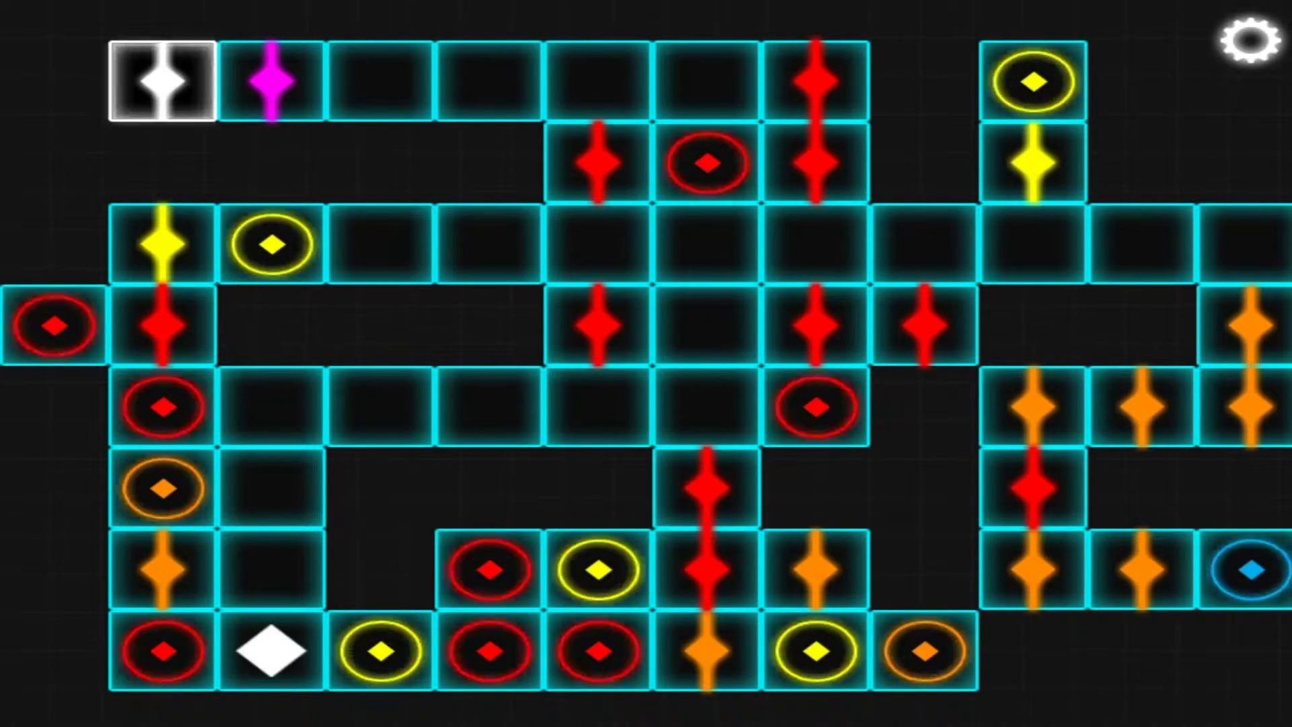
key("Left")
key("Right")
key("Left")
key("Up")
key("Right")
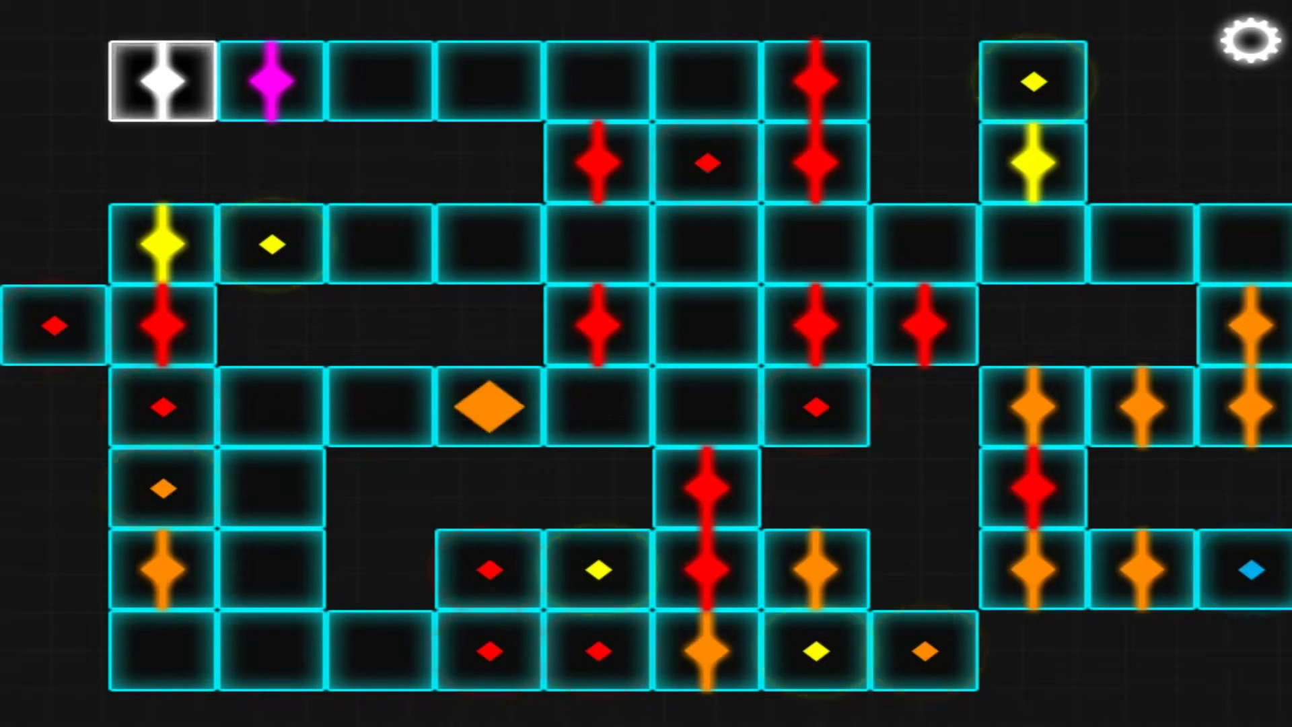
key("Up")
key("Right")
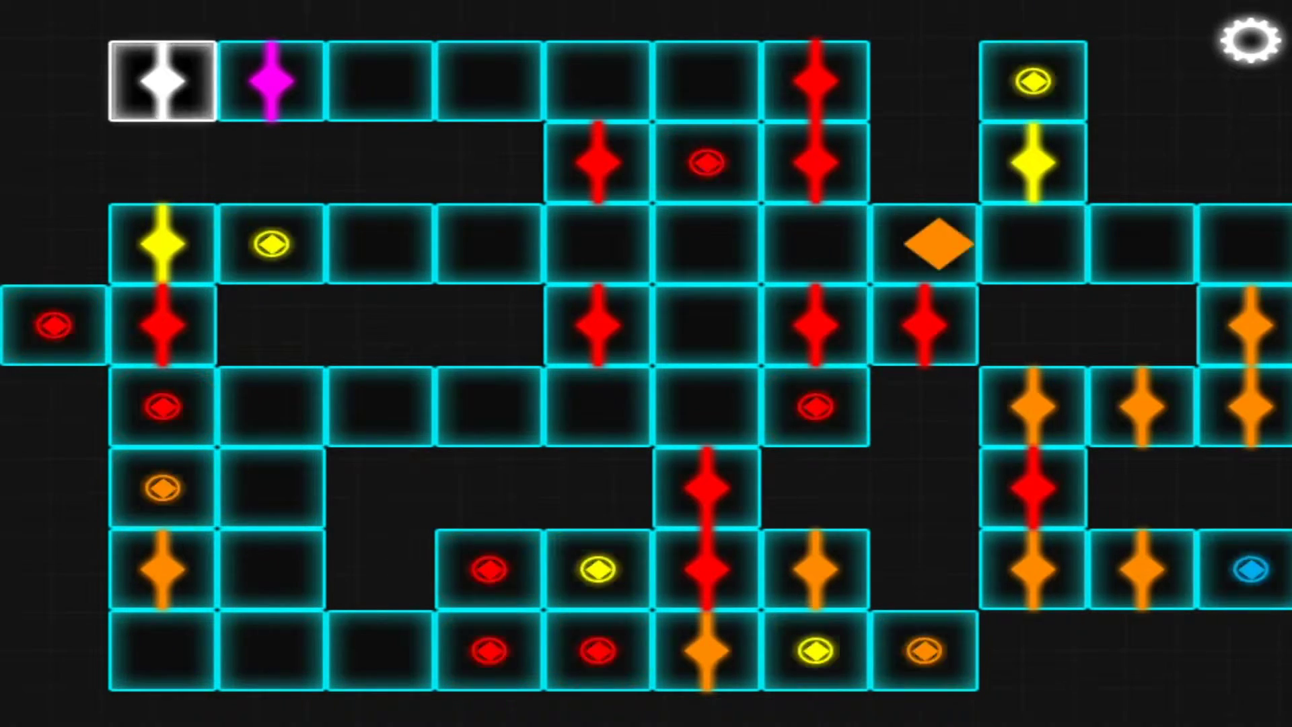
key("Down")
key("Up")
key("Left")
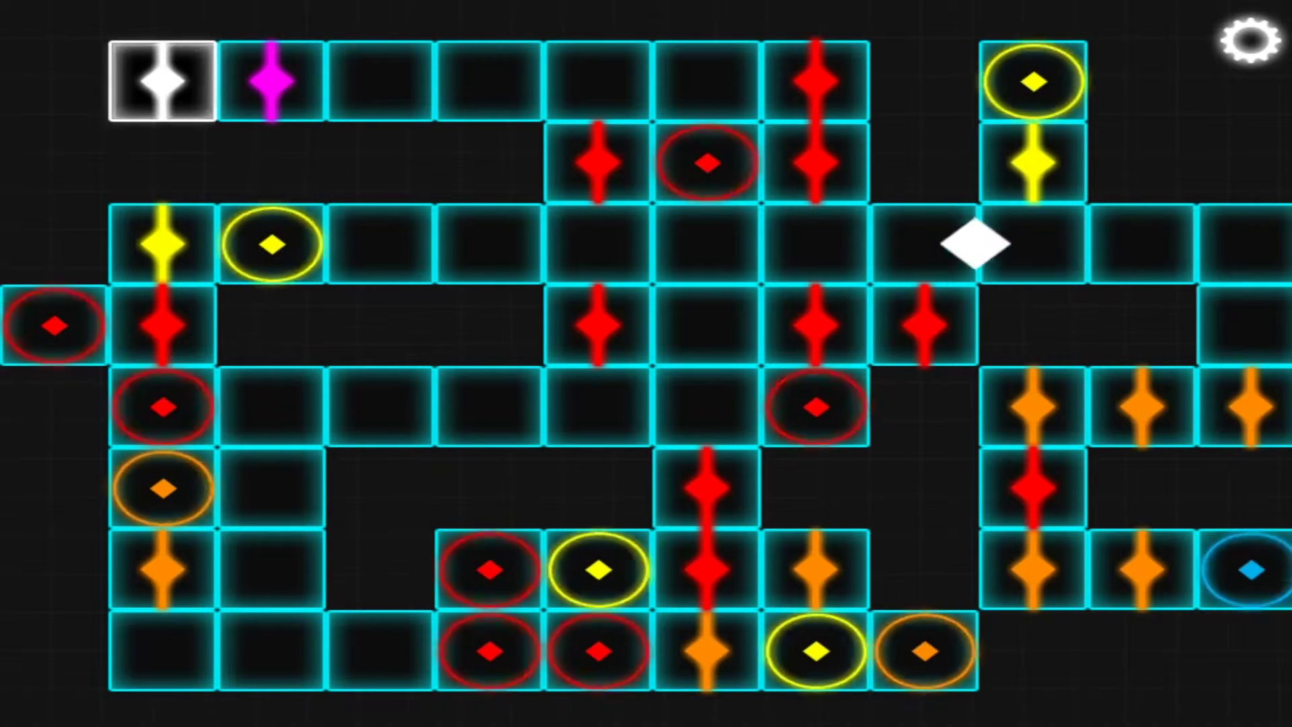
Collect yellow and red again and deliver the orange piece at the right edge.
key("Right")
key("Down")
key("Right")
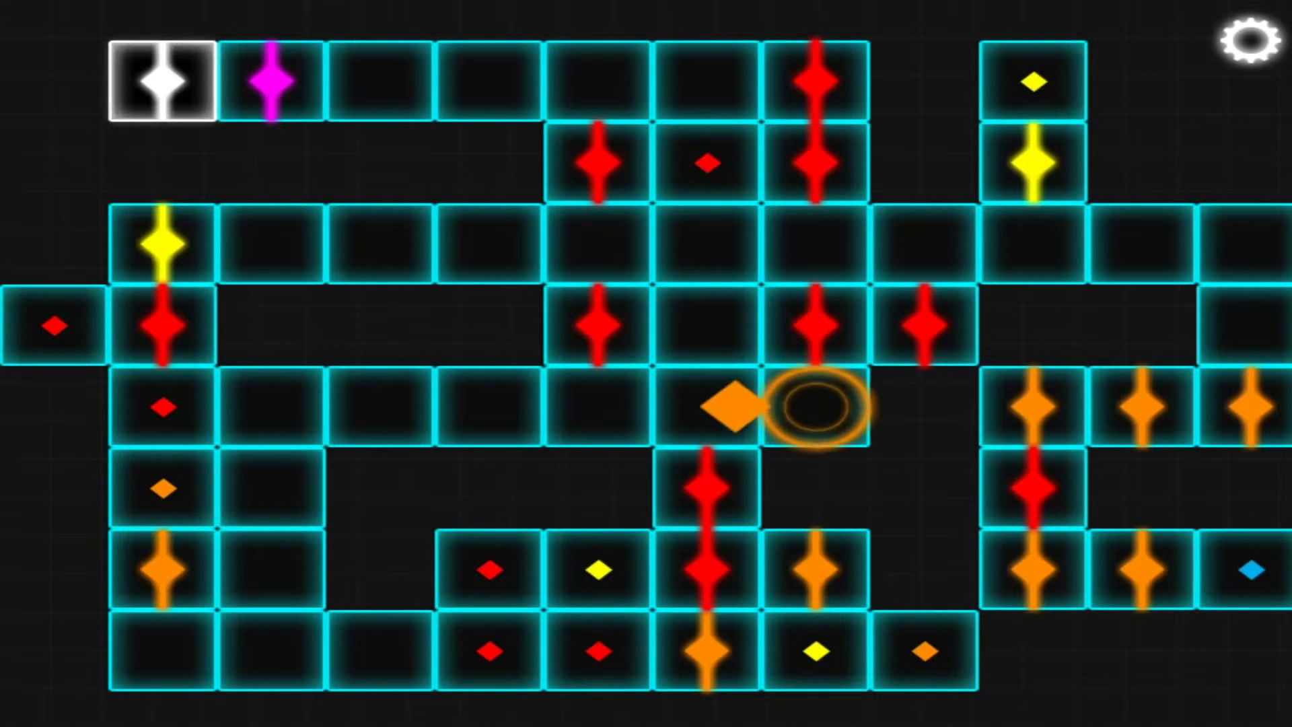
key("Up")
key("Right")
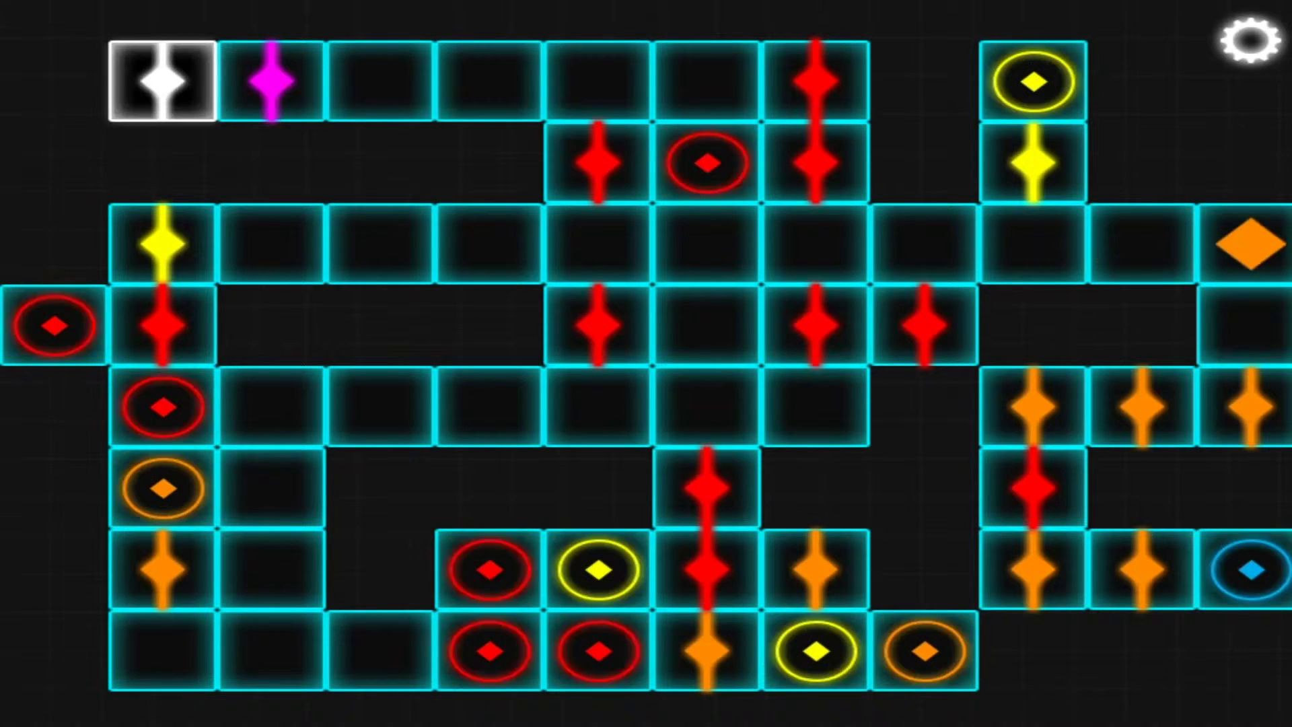
key("Down")
key("Up")
key("Left")
Route the white diamond down the left column and shuttle the bottom row to make orange.
key("Down")
key("Left")
key("Down")
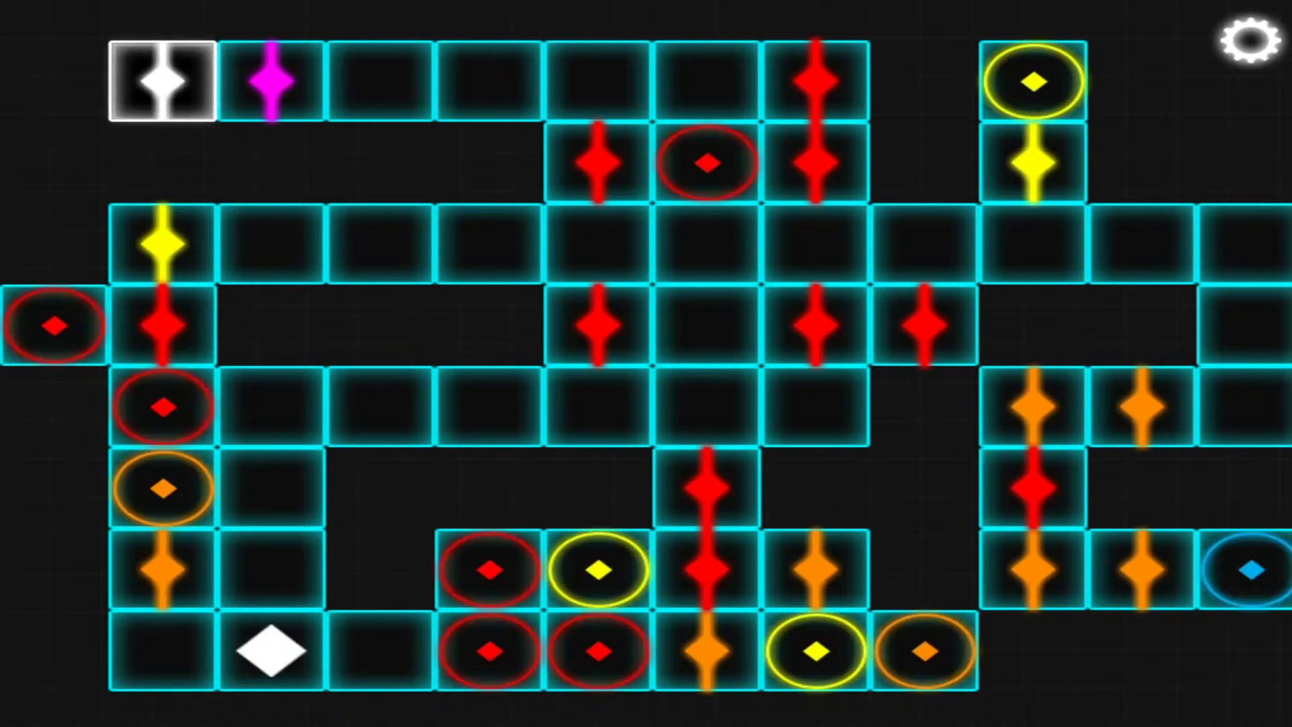
key("Right")
key("Up")
key("Down")
key("Right")
key("Left")
key("Right")
key("Left")
Deliver the bottom-row orange near the right edge, then move the white diamond down-left.
key("Left")
key("Up")
key("Right")
key("Up")
key("Right")
key("Down")
key("Left")
key("Right")
key("Up")
key("Left")
key("Down")
key("Left")
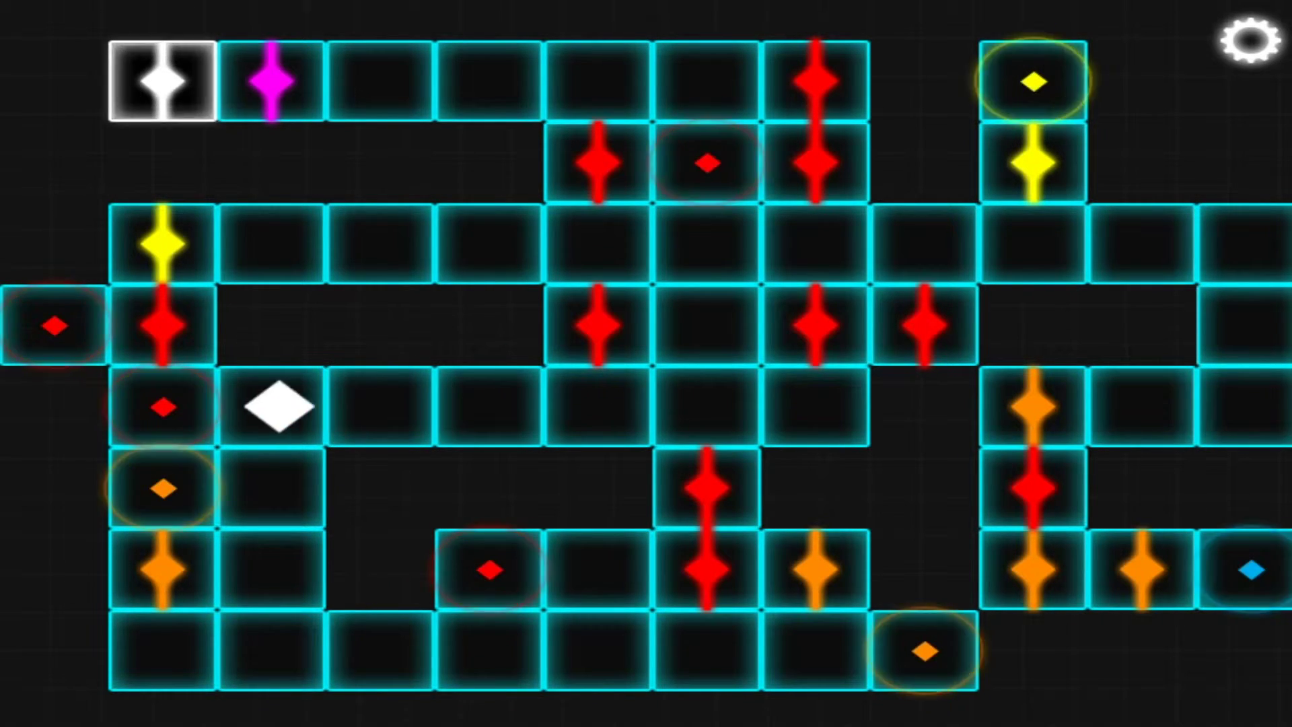
key("Down")
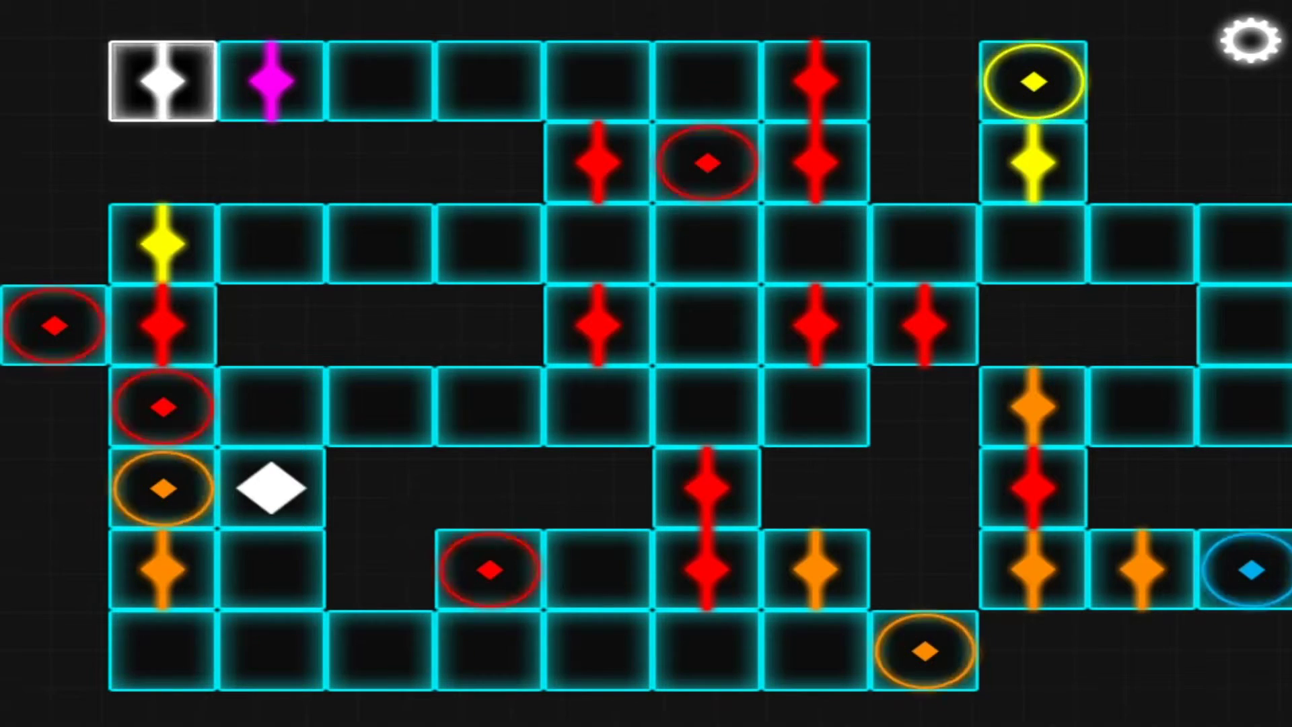
Restart the red/orange level, then collect a top-row red dot and drop it to turn white.
key("Escape")
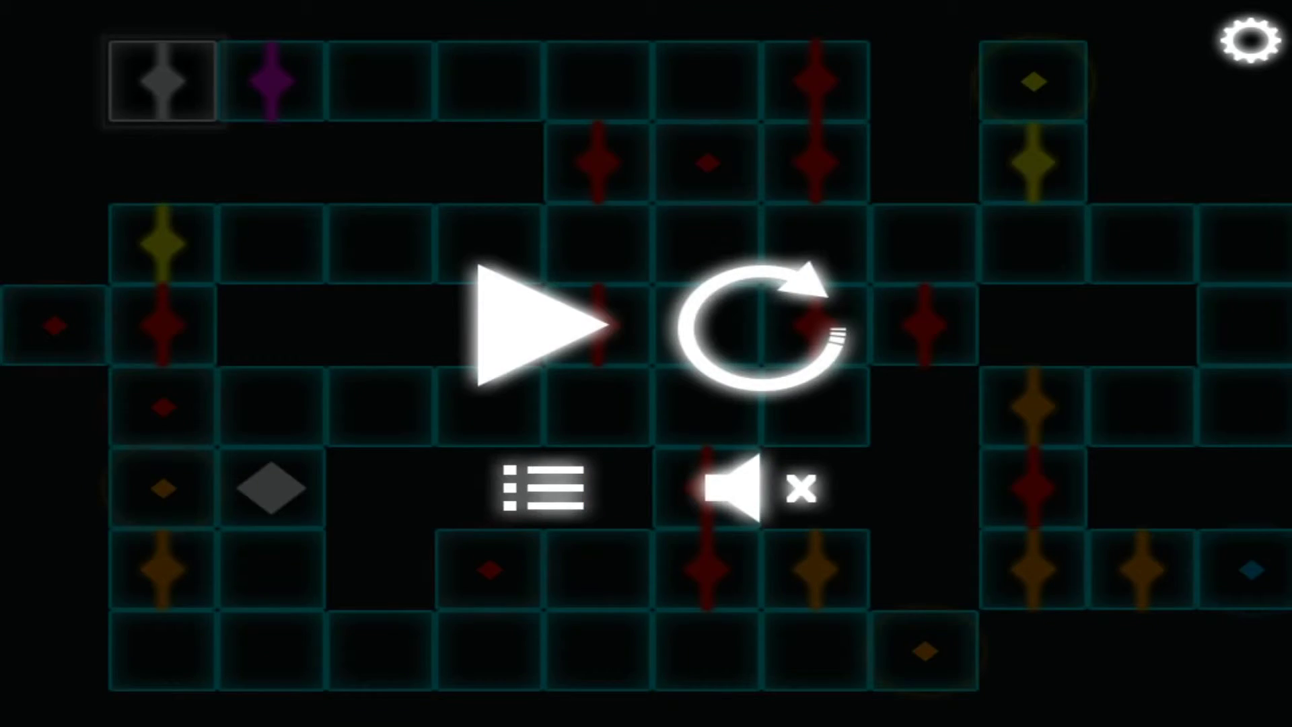
key("Escape")
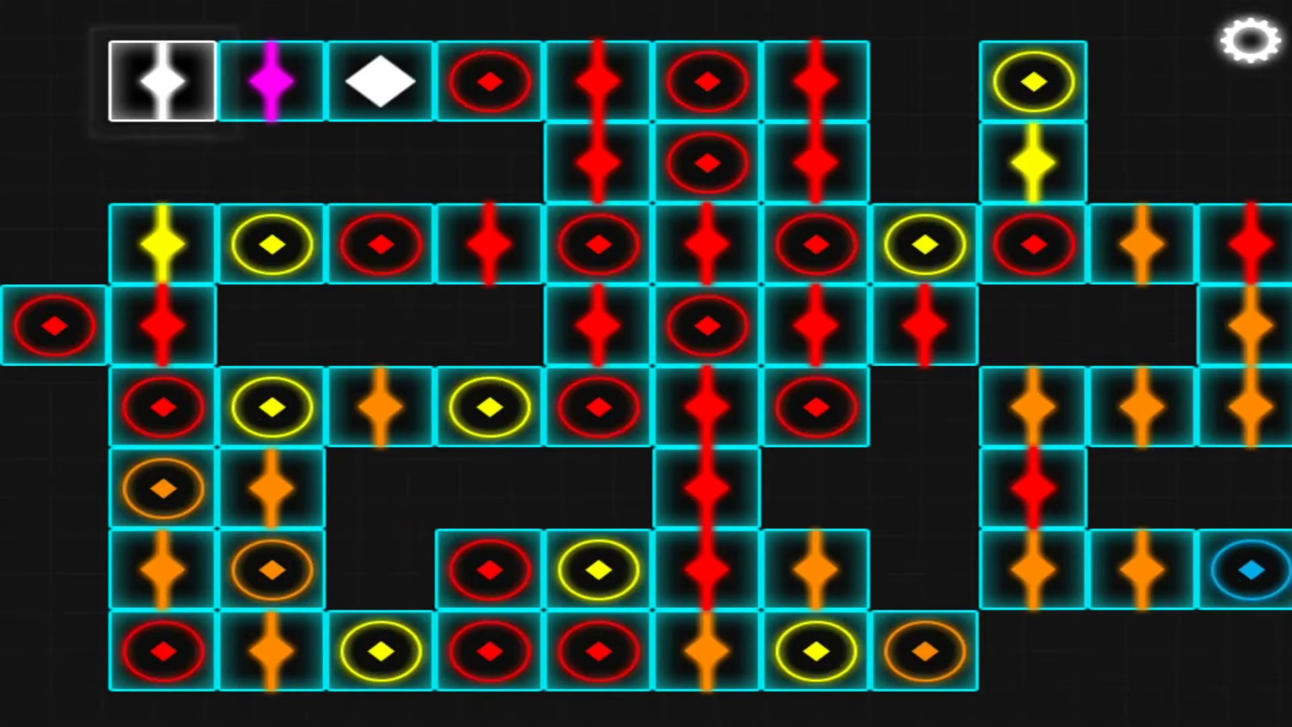
key("Right")
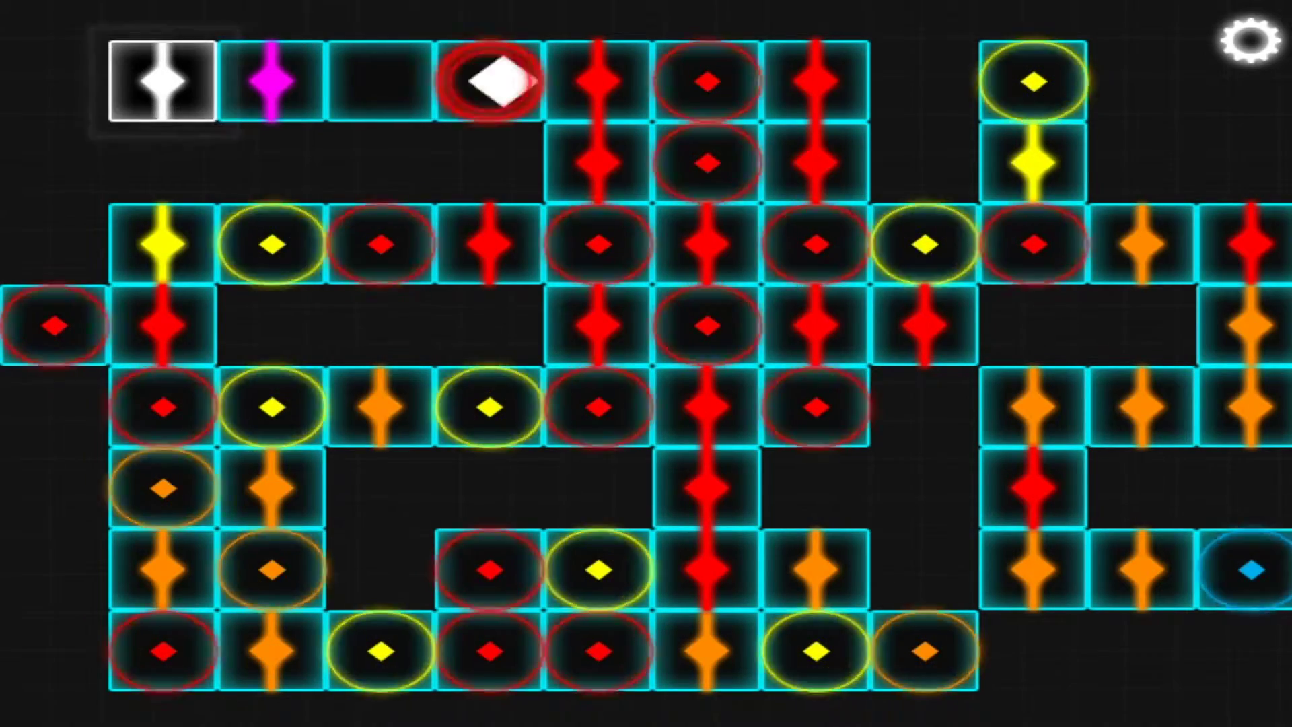
key("Right")
key("Right")
key("Down")
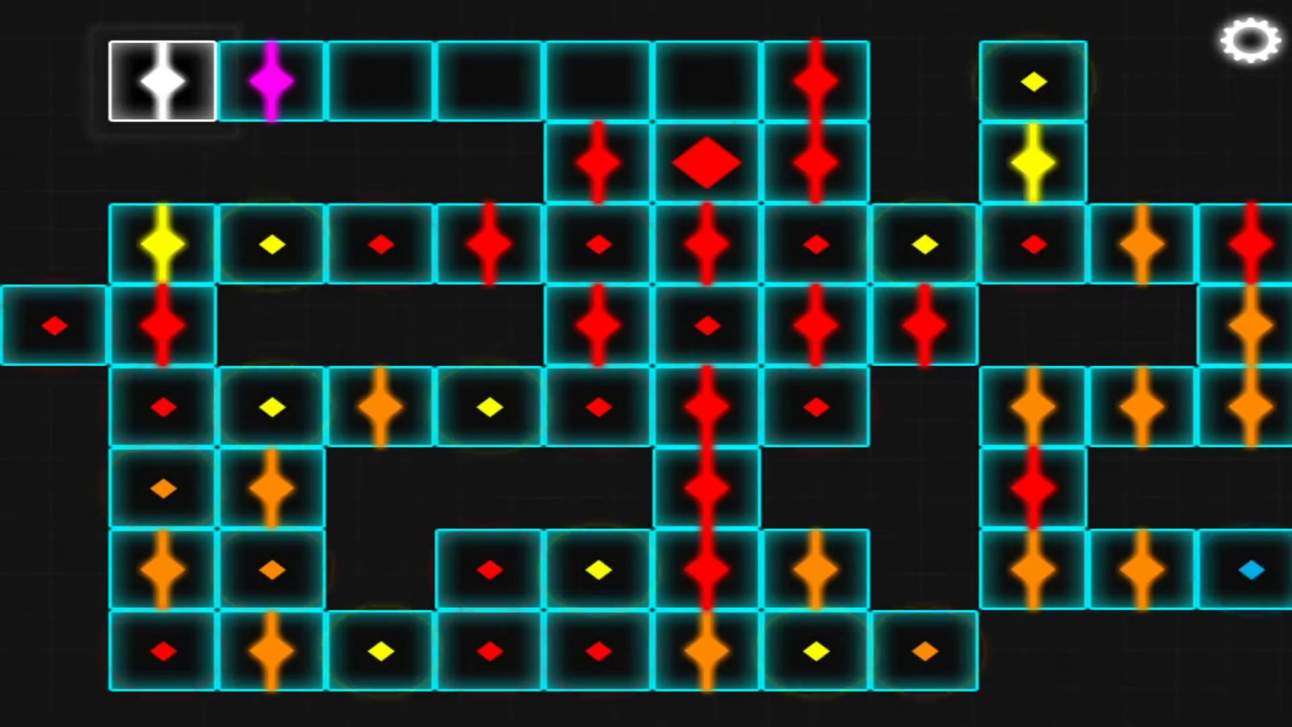
key("Down")
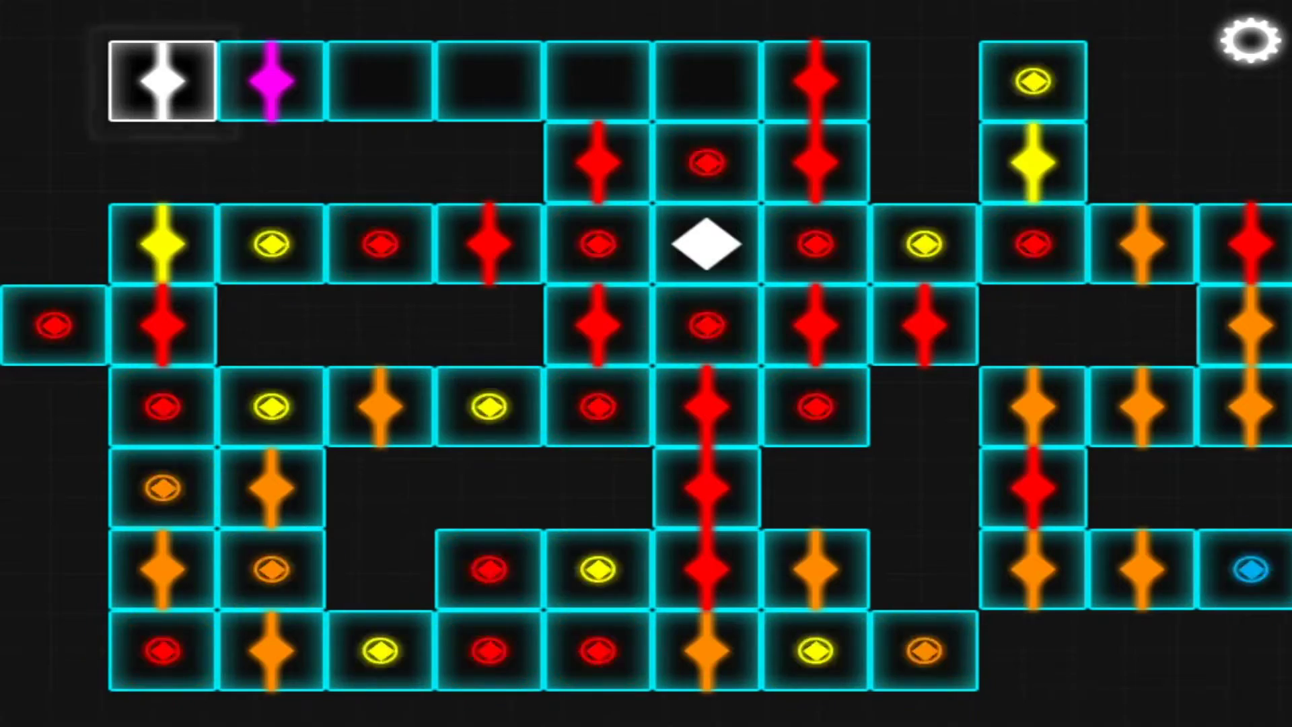